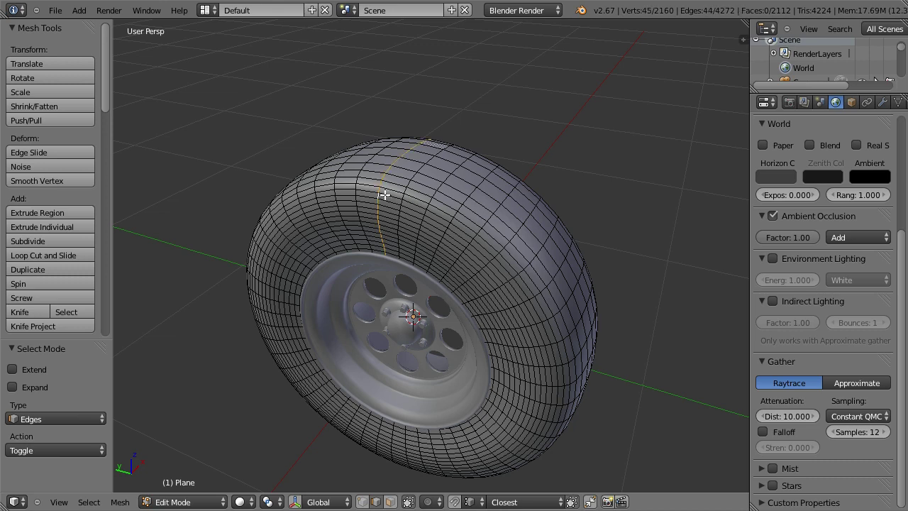
- Duplicate the tyre's selected cross-section edge loop about -1.03 along Y and separate the copy into its own object
{"action": "key", "text": "shift+d"}
{"action": "key", "text": "y"}
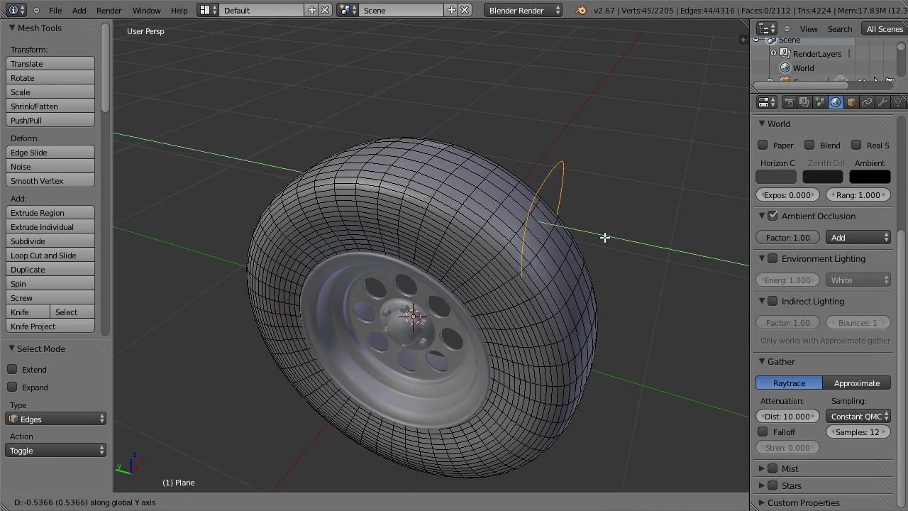
{"action": "left_click", "coordinate": [658, 271]}
{"action": "middle_click_drag", "start_coordinate": [659, 271], "coordinate": [508, 232]}
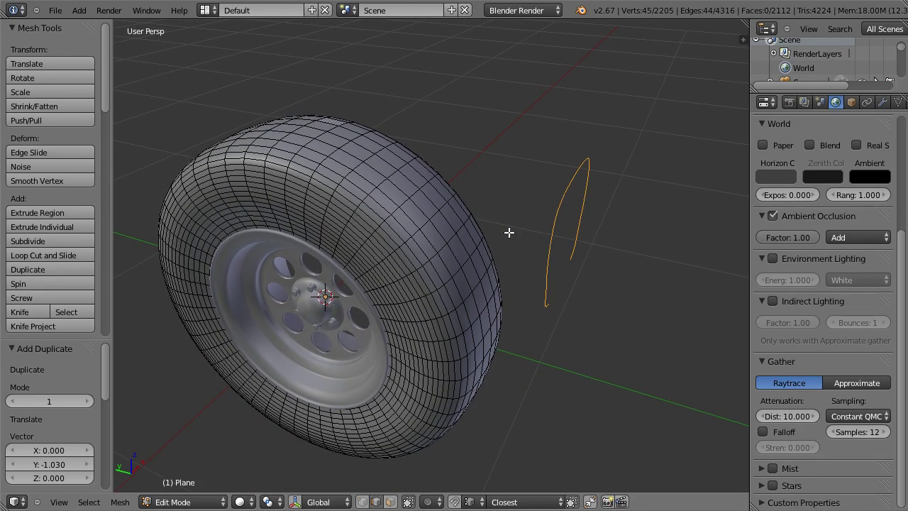
{"action": "key", "text": "p"}
{"action": "left_click", "coordinate": [509, 233]}
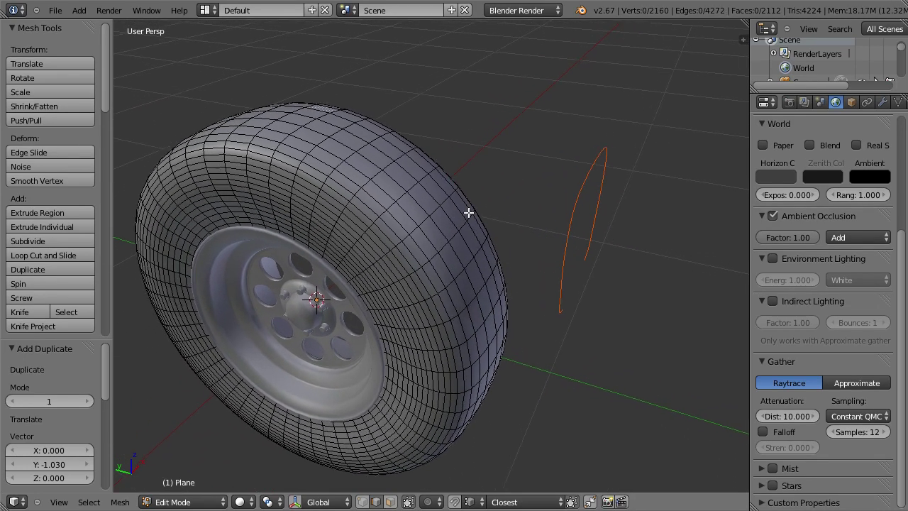
- Switch editing to the separated profile and extrude it about -1.081 along Y into a long strip
{"action": "key", "text": "Tab"}
{"action": "middle_click_drag", "start_coordinate": [552, 223], "coordinate": [444, 192]}
{"action": "key", "text": "Tab"}
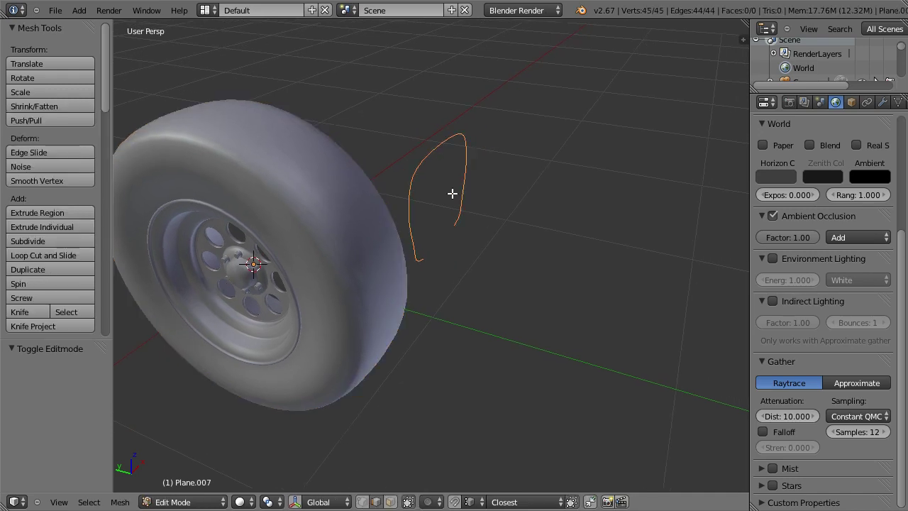
{"action": "key", "text": "e"}
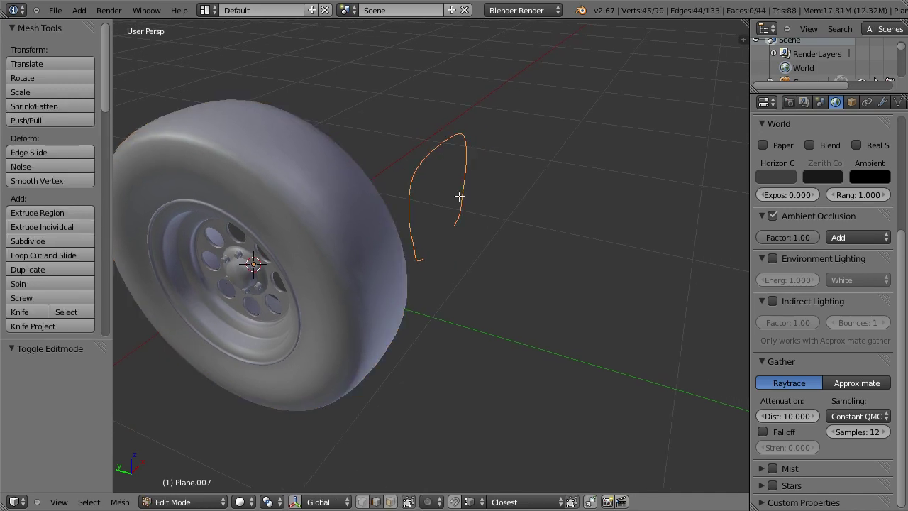
{"action": "key", "text": "y"}
{"action": "left_click", "coordinate": [721, 408]}
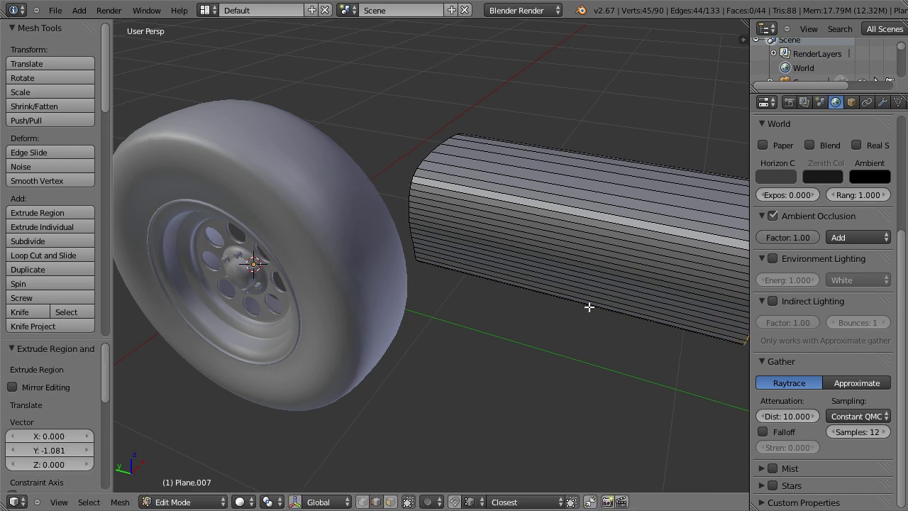
- Place the 3D cursor from the top view on the strip's tyre-side part, slightly off the centre line
{"action": "scroll", "coordinate": [588, 305], "scroll_direction": "down", "scroll_amount": 3}
{"action": "middle_click_drag", "start_coordinate": [601, 320], "coordinate": [396, 243]}
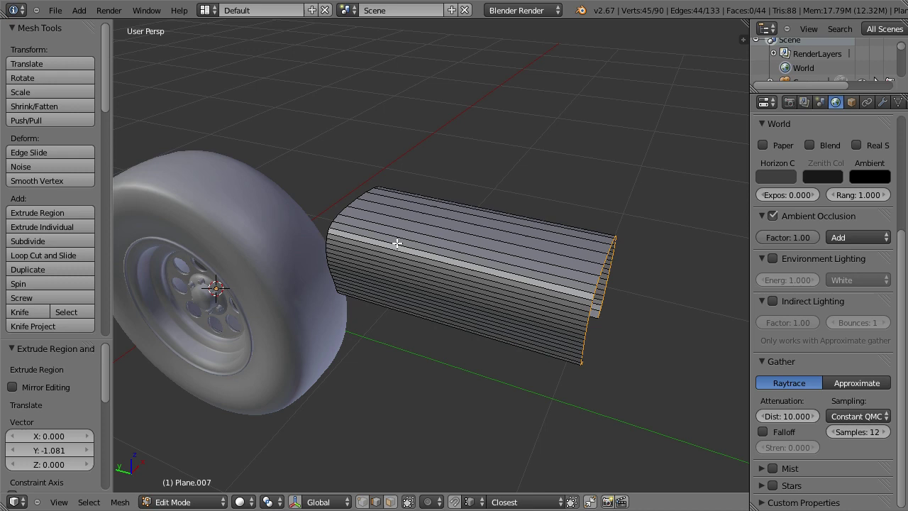
{"action": "middle_click_drag", "start_coordinate": [397, 244], "coordinate": [444, 212]}
{"action": "key", "text": "KP_7"}
{"action": "key", "text": "KP_5"}
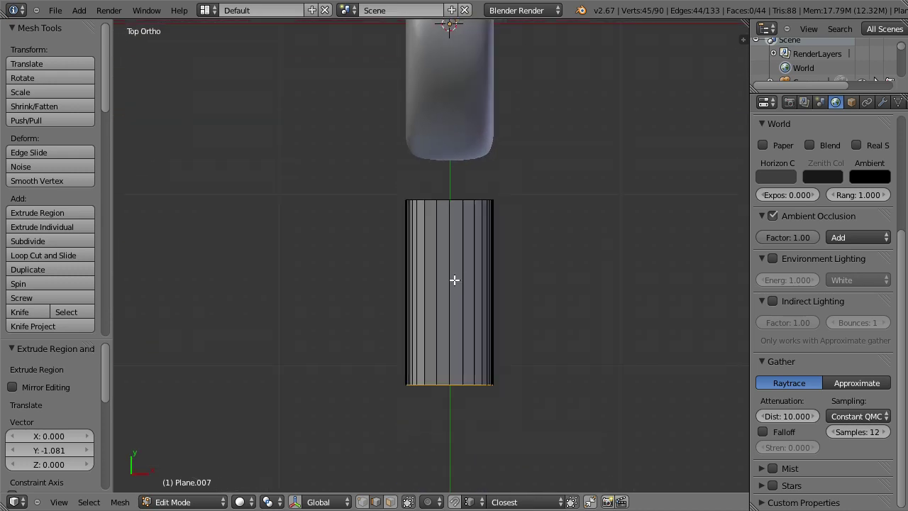
{"action": "scroll", "coordinate": [457, 235], "scroll_direction": "up", "scroll_amount": 5}
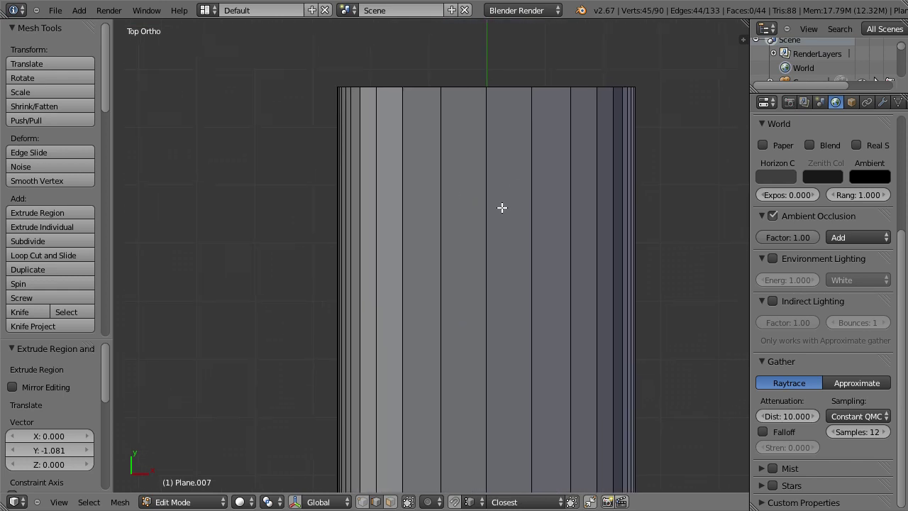
{"action": "middle_click_drag", "start_coordinate": [504, 199], "coordinate": [448, 312], "text": "shift"}
{"action": "left_click", "coordinate": [423, 321]}
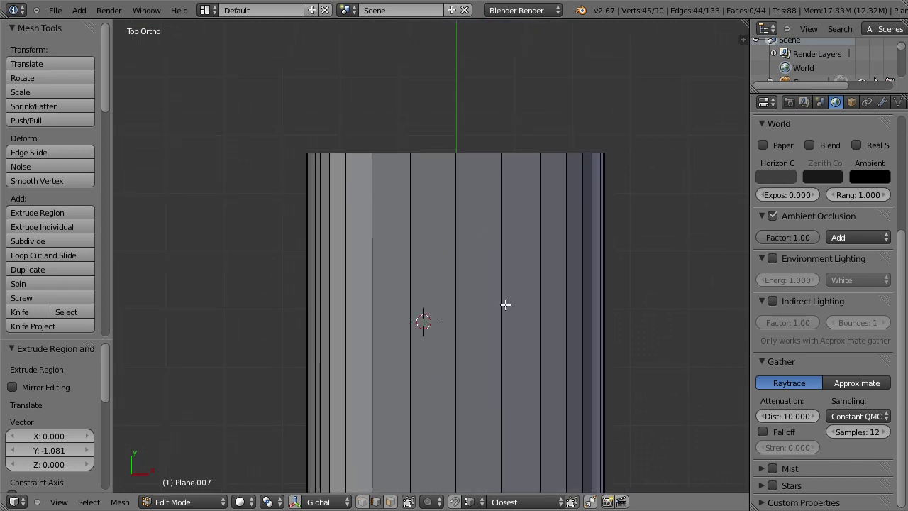
{"action": "key", "text": "a"}
{"action": "key", "text": "shift+a"}
{"action": "left_click", "coordinate": [487, 293]}
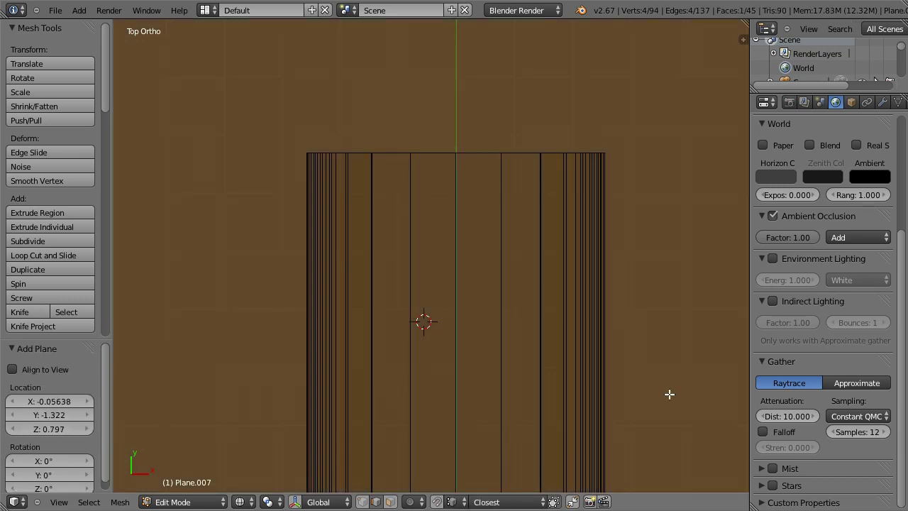
{"action": "key", "text": "ctrl+z"}
- Add a separate mesh plane at the 3D cursor in Object Mode and scale it down to about a fifth of the strip's width
{"action": "key", "text": "Tab"}
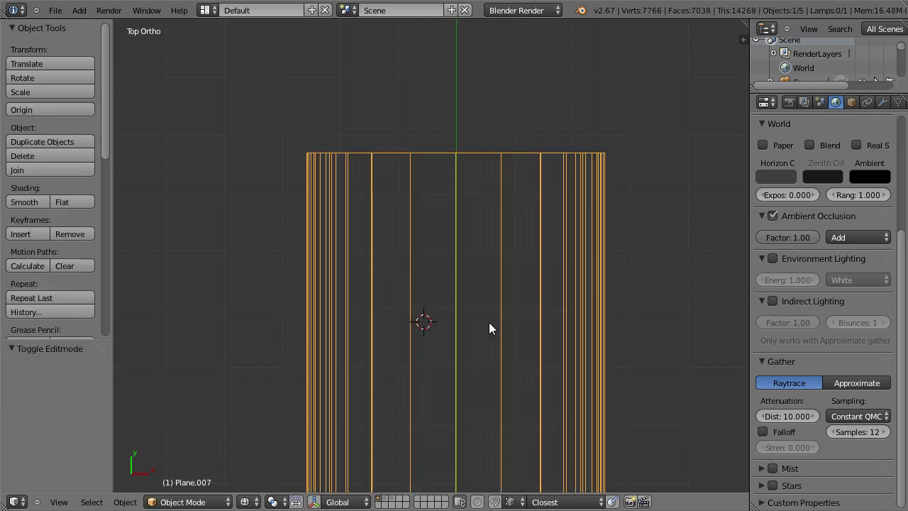
{"action": "middle_click_drag", "start_coordinate": [489, 322], "coordinate": [493, 300], "text": "shift"}
{"action": "key", "text": "shift+a"}
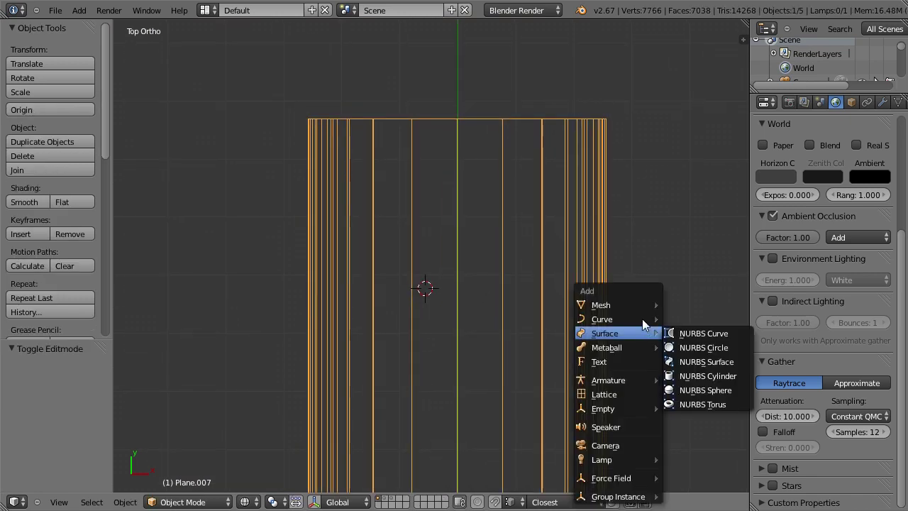
{"action": "mouse_move", "coordinate": [632, 307]}
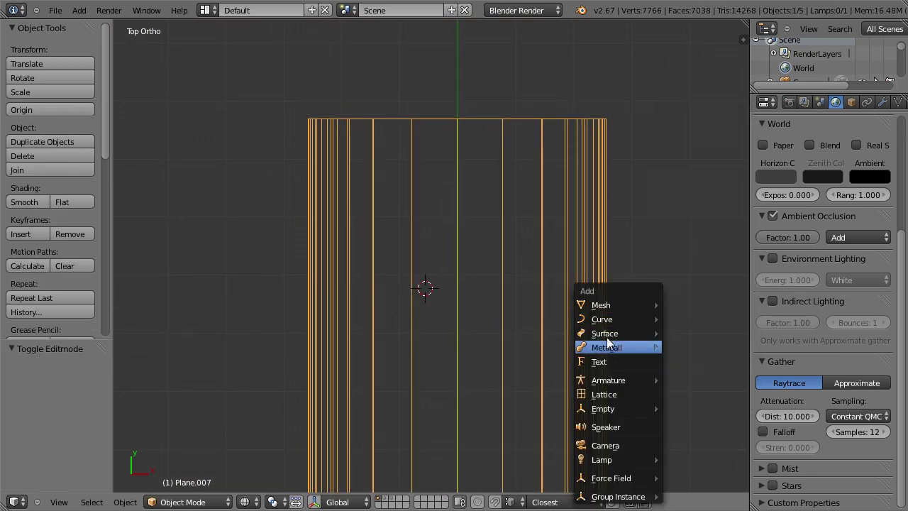
{"action": "key", "text": "shift+a"}
{"action": "mouse_move", "coordinate": [552, 300]}
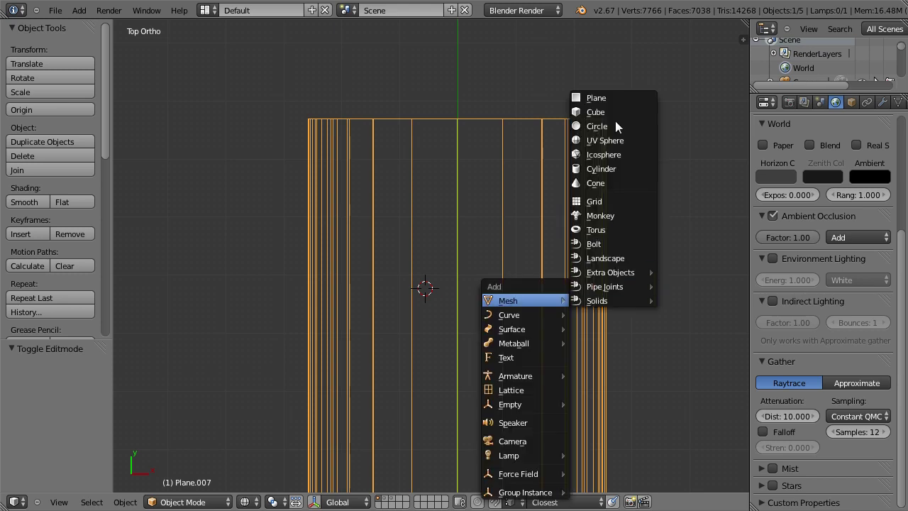
{"action": "left_click", "coordinate": [599, 98]}
{"action": "key", "text": "s"}
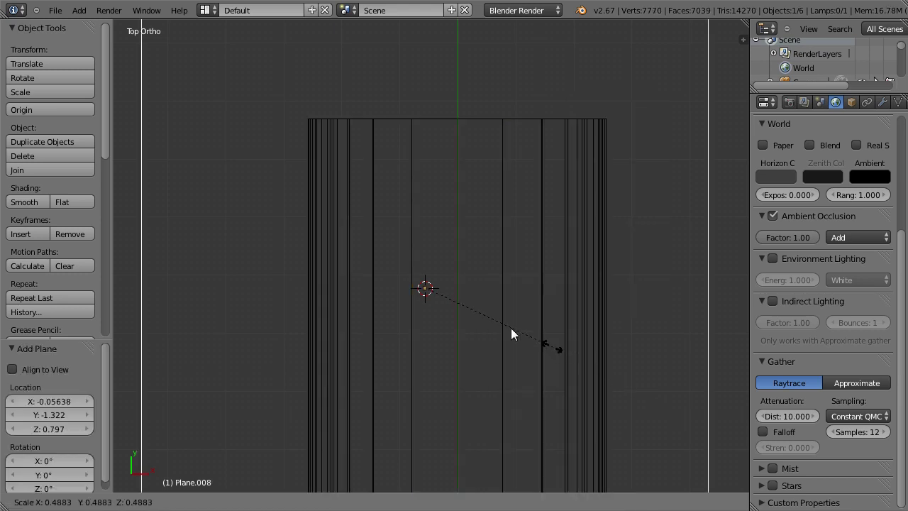
{"action": "left_click", "coordinate": [464, 309]}
{"action": "key", "text": "s"}
{"action": "left_click", "coordinate": [469, 285]}
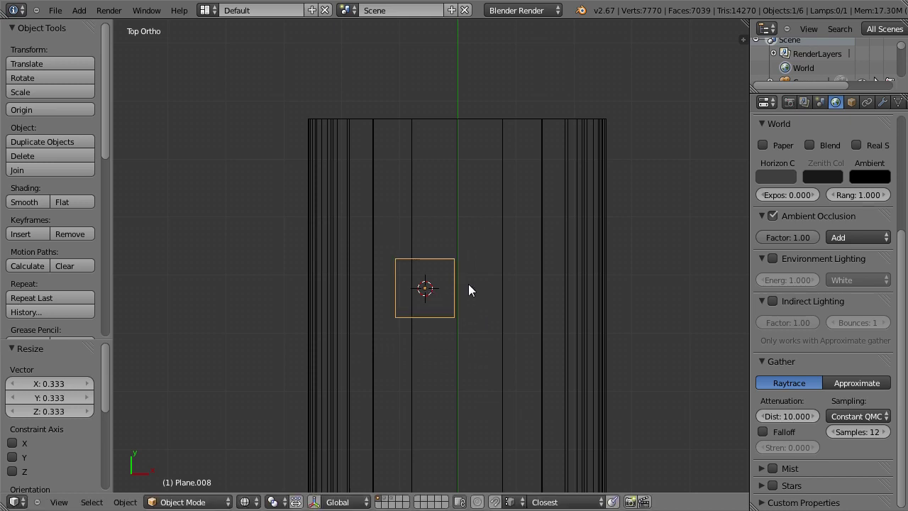
- Move the square about -0.11 along X and duplicate it three times at about 0.11 spacing to form a row of four
{"action": "key", "text": "g"}
{"action": "key", "text": "x"}
{"action": "left_click", "coordinate": [411, 288]}
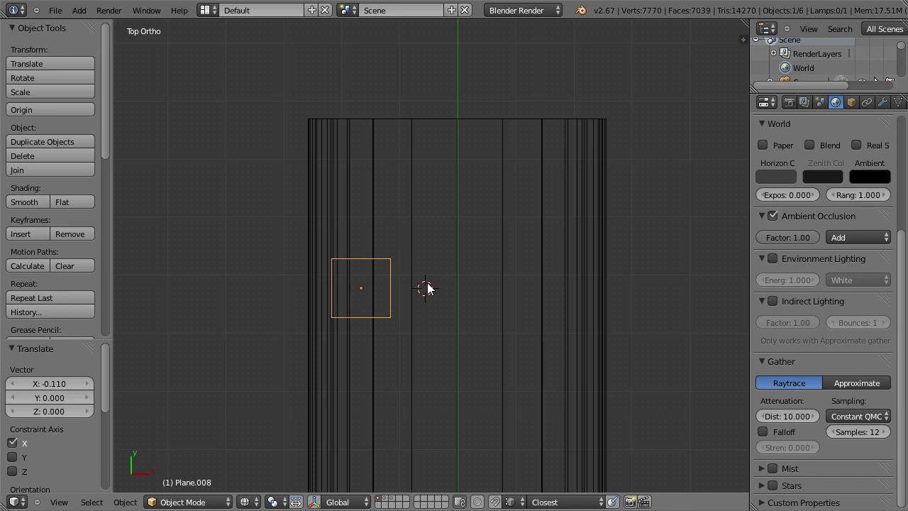
{"action": "key", "text": "shift+d"}
{"action": "key", "text": "x"}
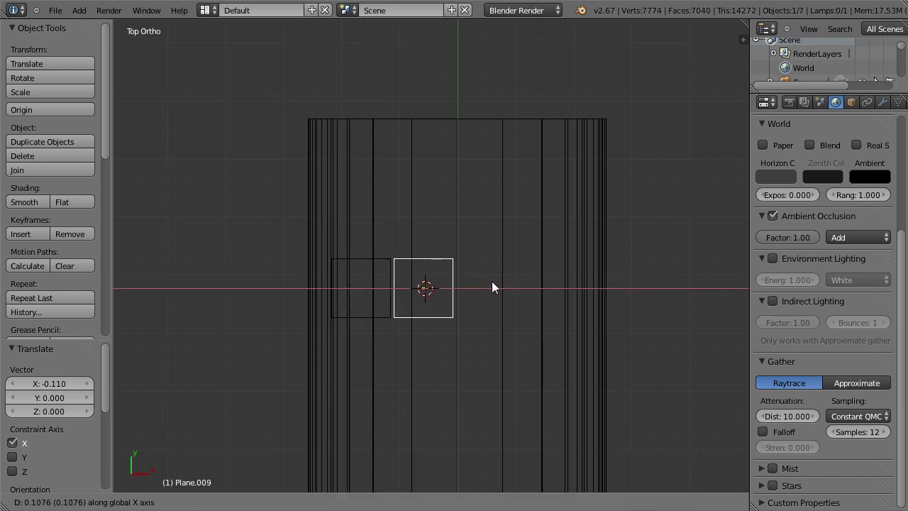
{"action": "left_click", "coordinate": [491, 282]}
{"action": "key", "text": "shift+r"}
{"action": "key", "text": "shift+r"}
- Select all four squares and snap the 3D cursor to the middle of the row
{"action": "right_click", "coordinate": [486, 264], "text": "shift"}
{"action": "right_click", "coordinate": [422, 261], "text": "shift"}
{"action": "right_click", "coordinate": [370, 263], "text": "shift"}
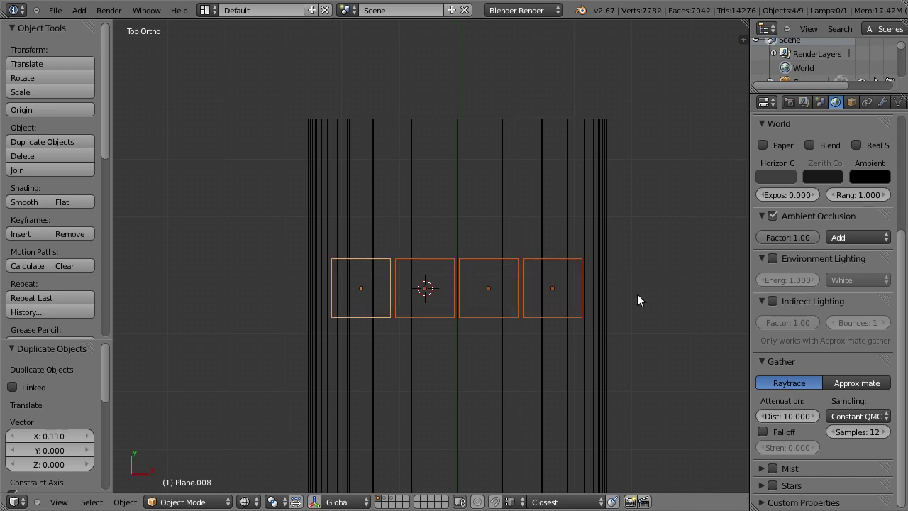
{"action": "key", "text": "shift+s"}
{"action": "left_click", "coordinate": [639, 294]}
- Scale the four squares by about 1.178 to span the strip's width, and shrink them to about 0.813 along Y
{"action": "key", "text": "s"}
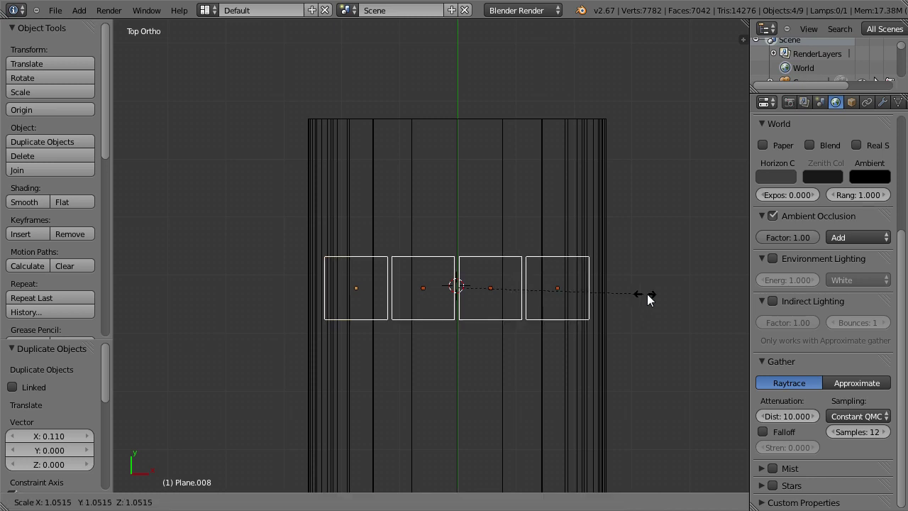
{"action": "left_click", "coordinate": [667, 292]}
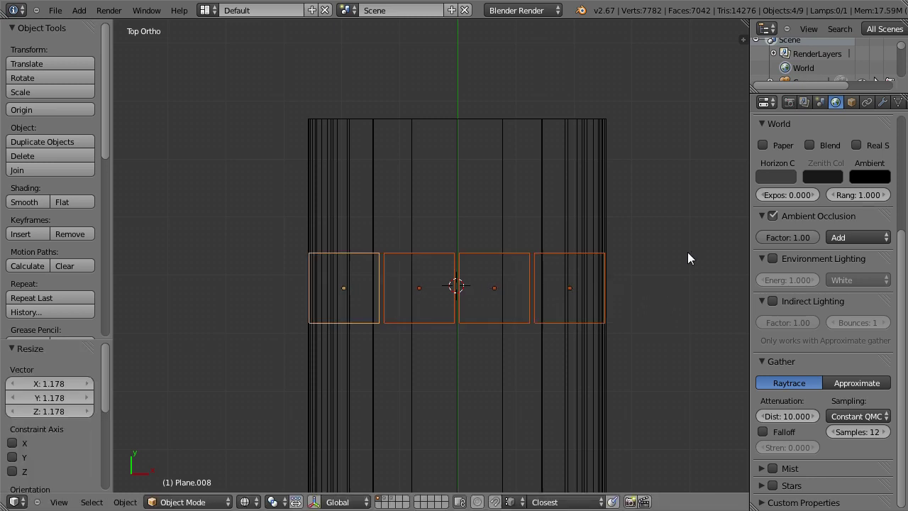
{"action": "key", "text": "s"}
{"action": "key", "text": "y"}
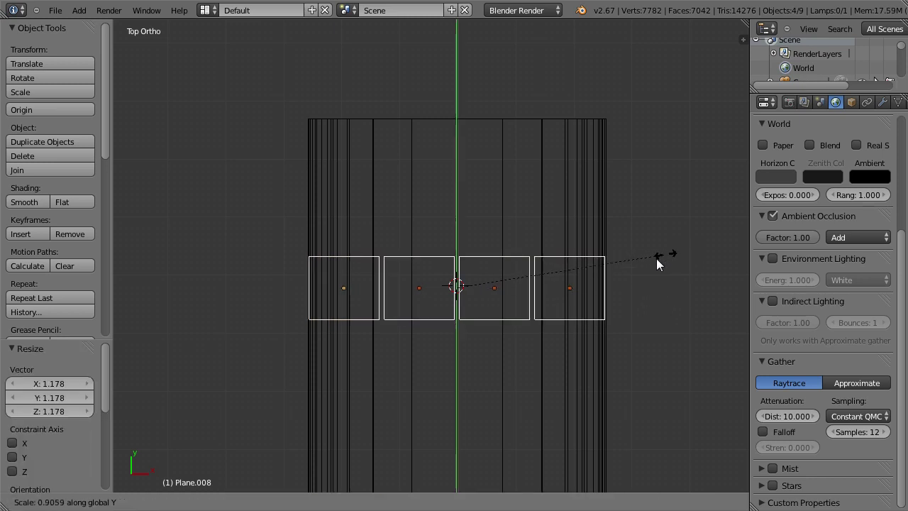
{"action": "left_click", "coordinate": [587, 284]}
{"action": "scroll", "coordinate": [594, 277], "scroll_direction": "up", "scroll_amount": 1}
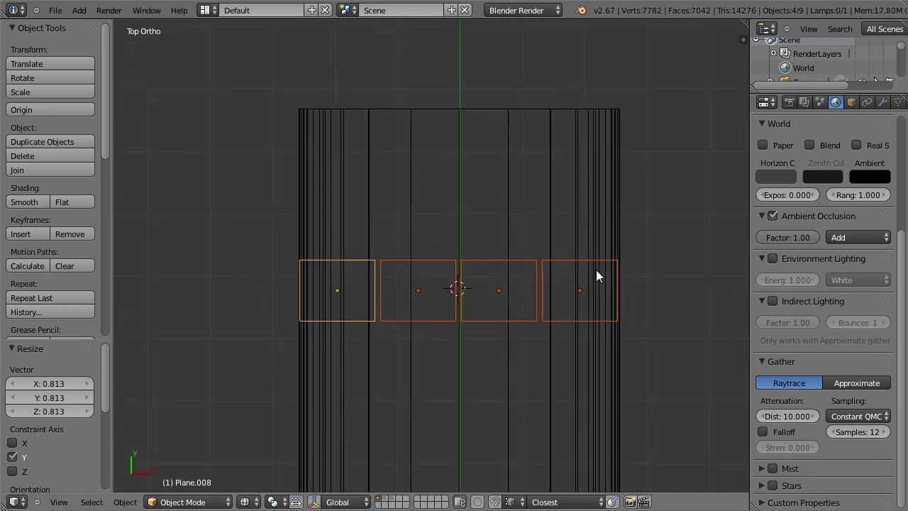
- Join the four planes into one object and open it in Edit Mode with vertex selection
{"action": "key", "text": "ctrl+j"}
{"action": "key", "text": "Tab"}
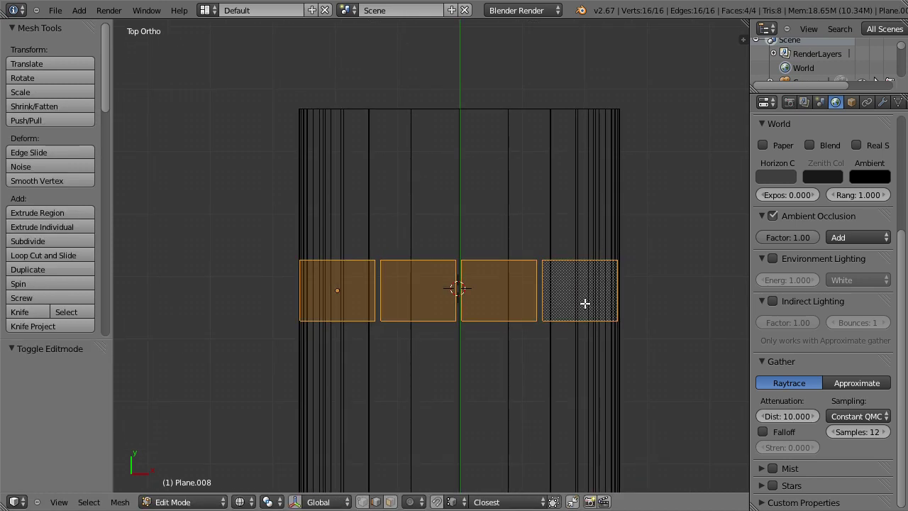
{"action": "middle_click_drag", "start_coordinate": [584, 304], "coordinate": [511, 225], "text": "ctrl"}
{"action": "middle_click_drag", "start_coordinate": [322, 271], "coordinate": [278, 247], "text": "shift"}
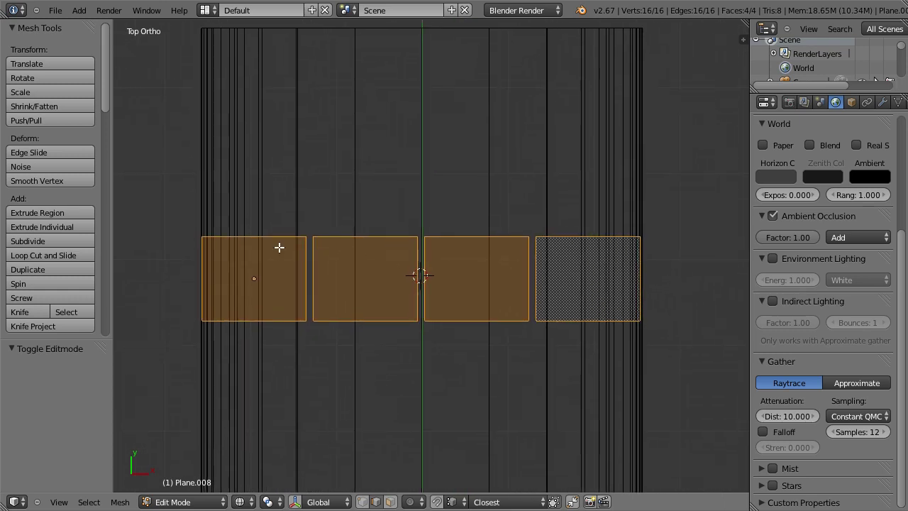
{"action": "key", "text": "ctrl+Tab"}
{"action": "left_click", "coordinate": [273, 234]}
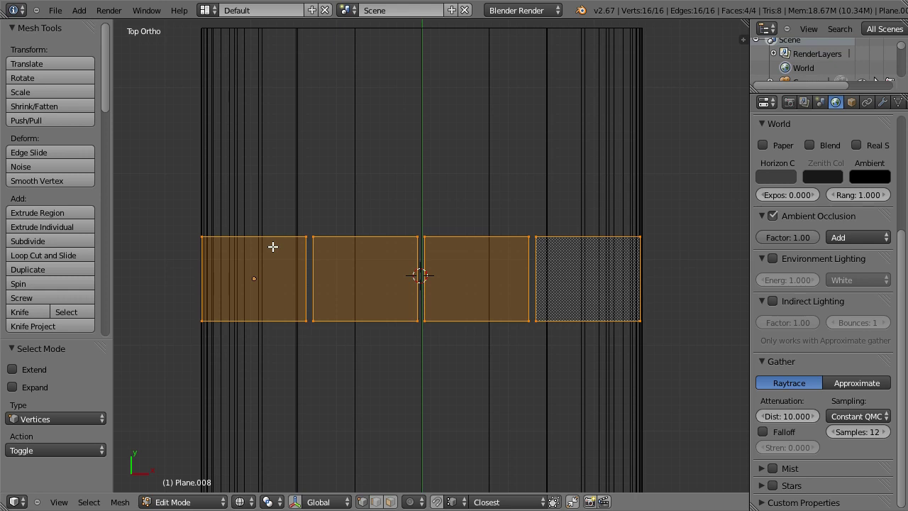
- Add a vertical loop cut to each outer rectangle, sliding the left one to about -0.151 and the right one to about 0.12
{"action": "key", "text": "ctrl+r"}
{"action": "left_click", "coordinate": [261, 252]}
{"action": "left_click", "coordinate": [268, 251]}
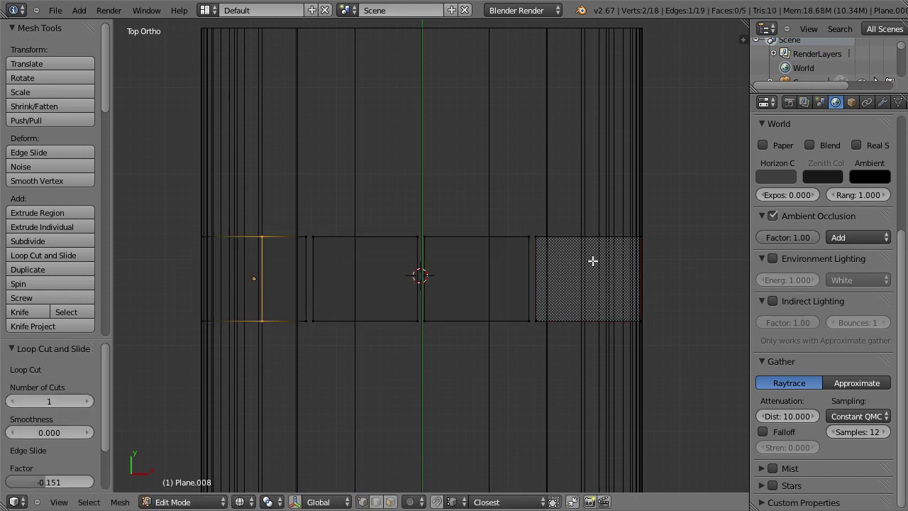
{"action": "key", "text": "ctrl+r"}
{"action": "left_click", "coordinate": [593, 261]}
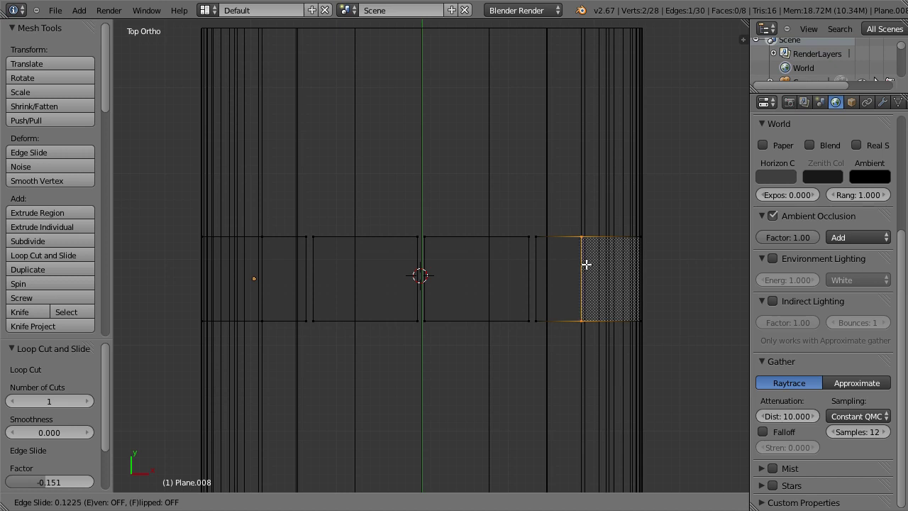
{"action": "left_click", "coordinate": [605, 260]}
- Move the right outer rectangle and the adjoining edge of its neighbour slightly in positive Y to slant the inner block
{"action": "key", "text": "a"}
{"action": "mouse_move", "coordinate": [675, 229]}
{"action": "left_mouse_down", "text": "ctrl"}
{"action": "mouse_move", "coordinate": [490, 357]}
{"action": "mouse_move", "coordinate": [580, 263]}
{"action": "left_mouse_up", "text": "ctrl"}
{"action": "key", "text": "g"}
{"action": "key", "text": "y"}
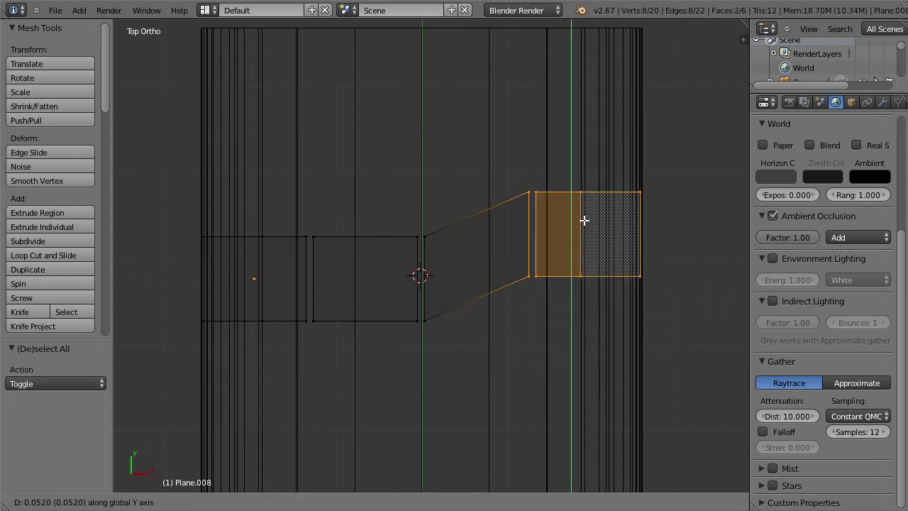
{"action": "left_click", "coordinate": [582, 232]}
- Move the left outer rectangle and the adjoining edge of its neighbour about -0.0413 along Y
{"action": "key", "text": "a"}
{"action": "mouse_move", "coordinate": [324, 209]}
{"action": "left_mouse_down", "text": "ctrl"}
{"action": "mouse_move", "coordinate": [249, 363]}
{"action": "mouse_move", "coordinate": [308, 260]}
{"action": "left_mouse_up", "text": "ctrl"}
{"action": "key", "text": "g"}
{"action": "key", "text": "y"}
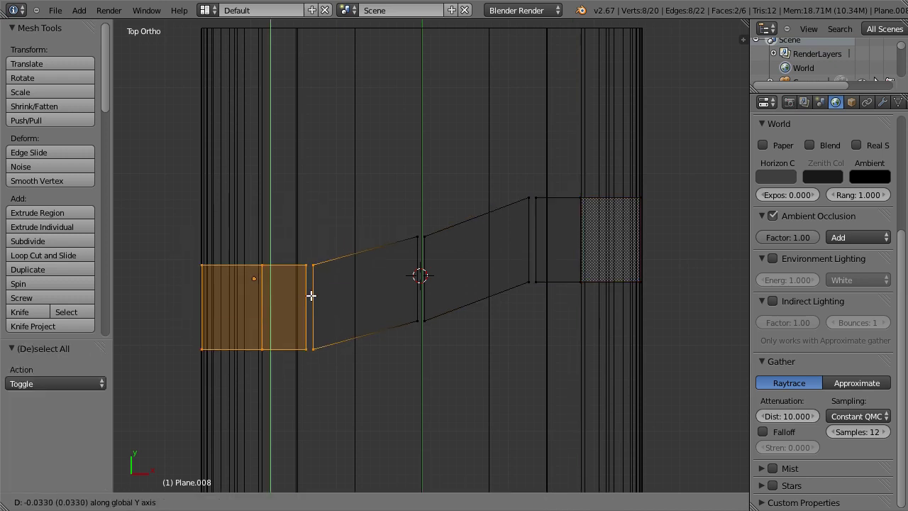
{"action": "left_click", "coordinate": [313, 299]}
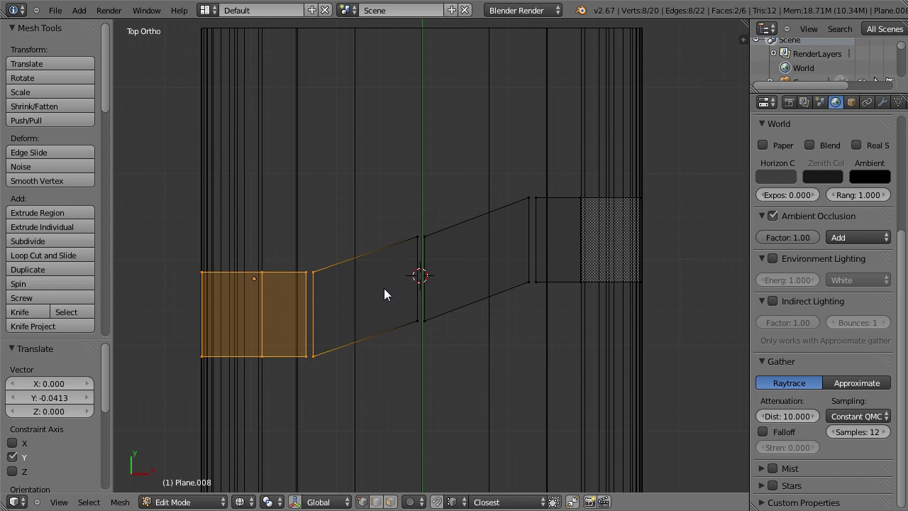
- Return to Object Mode and set the tread row's origin to its geometry
{"action": "key", "text": "Tab"}
{"action": "key", "text": "shift+ctrl+alt+c"}
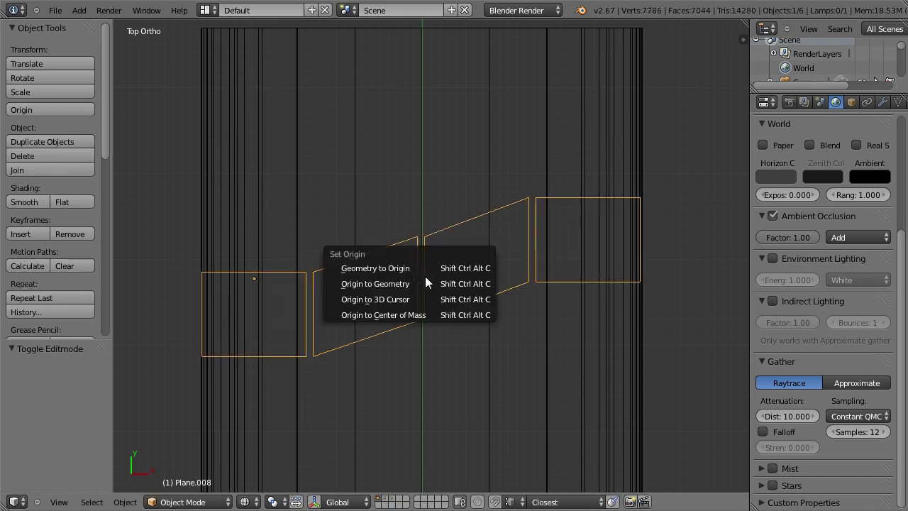
{"action": "left_click", "coordinate": [420, 283]}
- Create a linked duplicate of the tread row, offset about 0.11 along Y
{"action": "middle_click_drag", "start_coordinate": [473, 264], "coordinate": [475, 319], "text": "shift"}
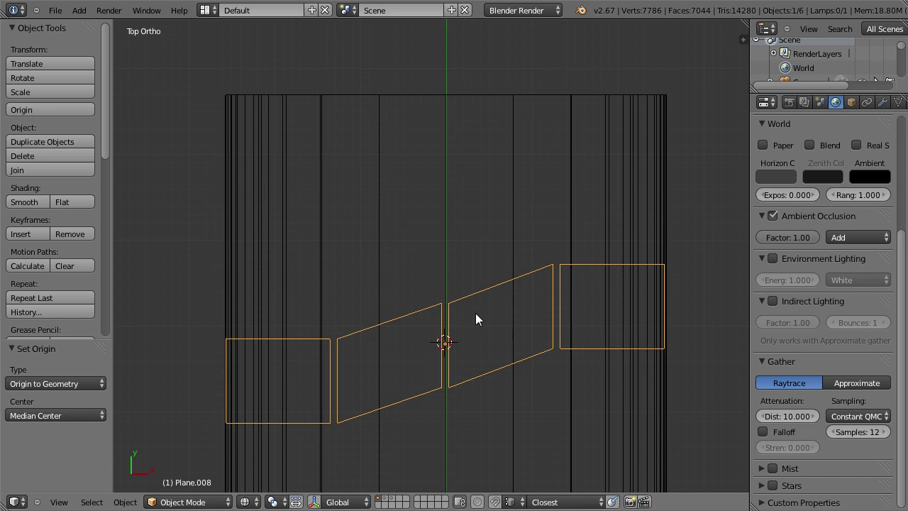
{"action": "key", "text": "shift+d"}
{"action": "key", "text": "y"}
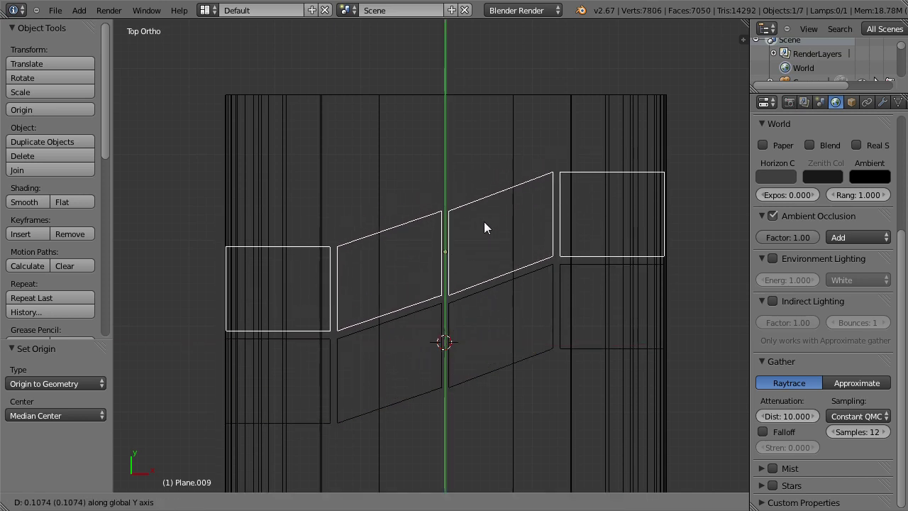
{"action": "left_click", "coordinate": [486, 218]}
{"action": "middle_click_drag", "start_coordinate": [475, 204], "coordinate": [464, 217], "text": "shift"}
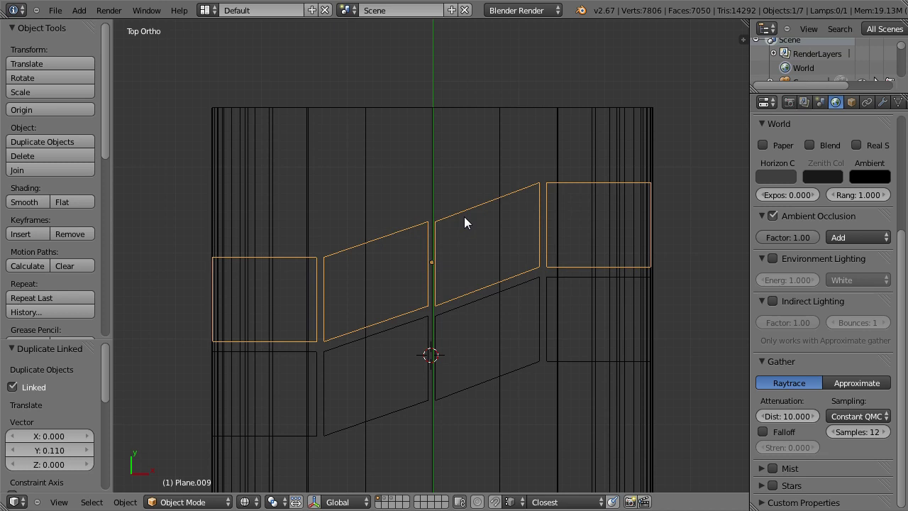
- Mirror the duplicated tread row on the global X and Y axes, locking Z
{"action": "key", "text": "ctrl+m"}
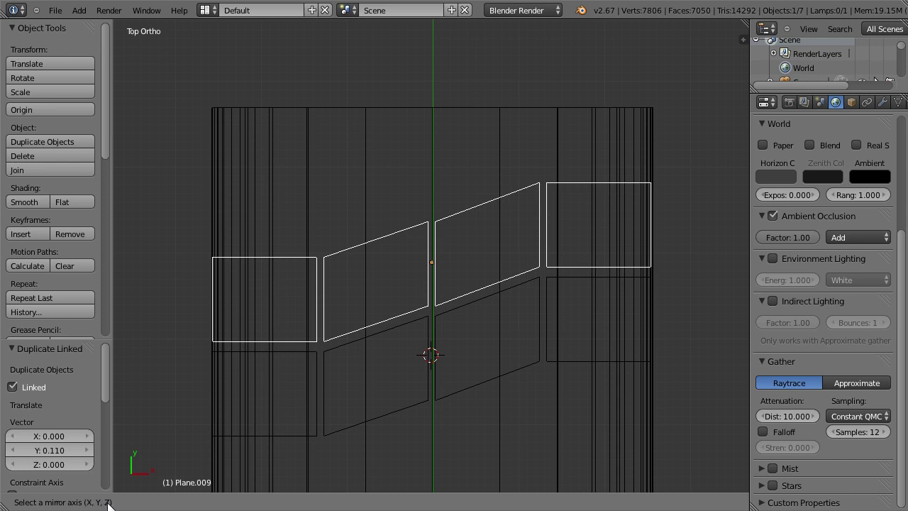
{"action": "key", "text": "shift+z"}
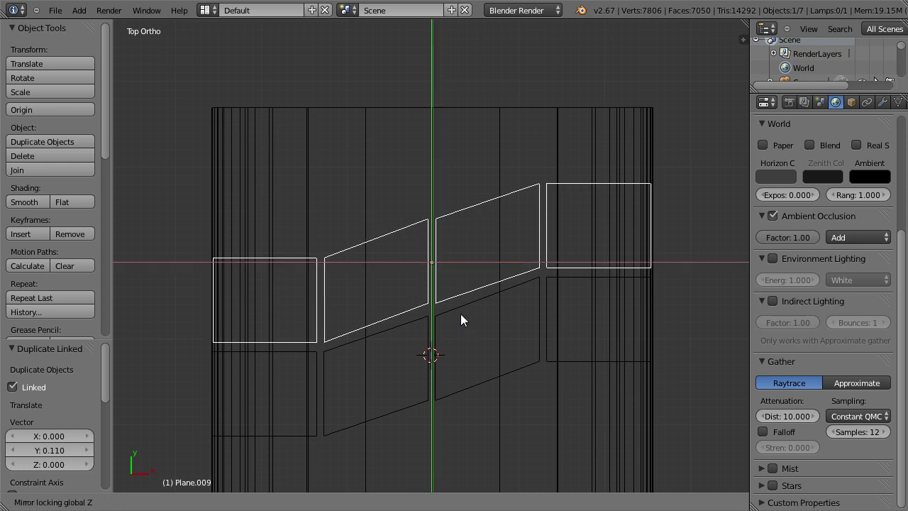
{"action": "left_click", "coordinate": [455, 311]}
- Select both tread rows and make linked duplicates of them, offset about 0.223 along Y
{"action": "right_click", "coordinate": [399, 330], "text": "shift"}
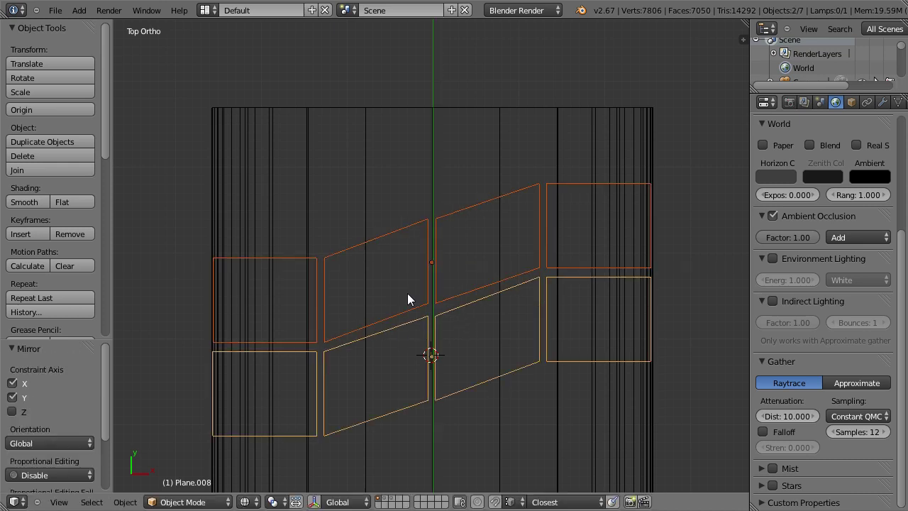
{"action": "key", "text": "shift+d"}
{"action": "key", "text": "y"}
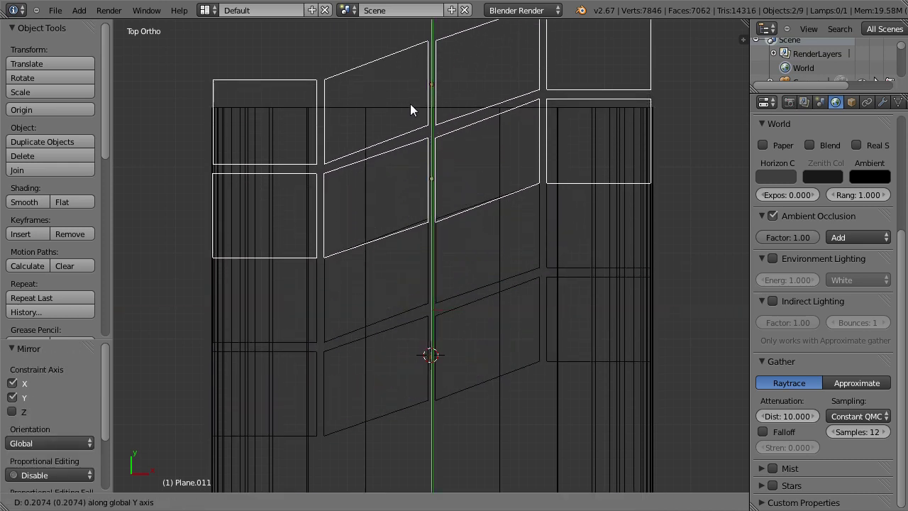
{"action": "left_click", "coordinate": [411, 101]}
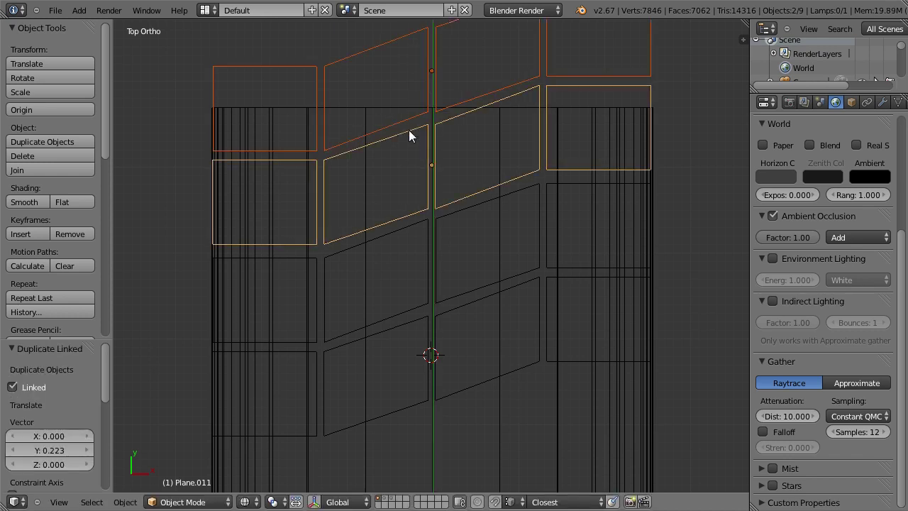
{"action": "middle_click_drag", "start_coordinate": [409, 130], "coordinate": [419, 161], "text": "shift"}
- Enter Edit Mode on the mirrored row and pick various corner vertices to examine how the linked rows correspond
{"action": "right_click", "coordinate": [386, 275]}
{"action": "key", "text": "Tab"}
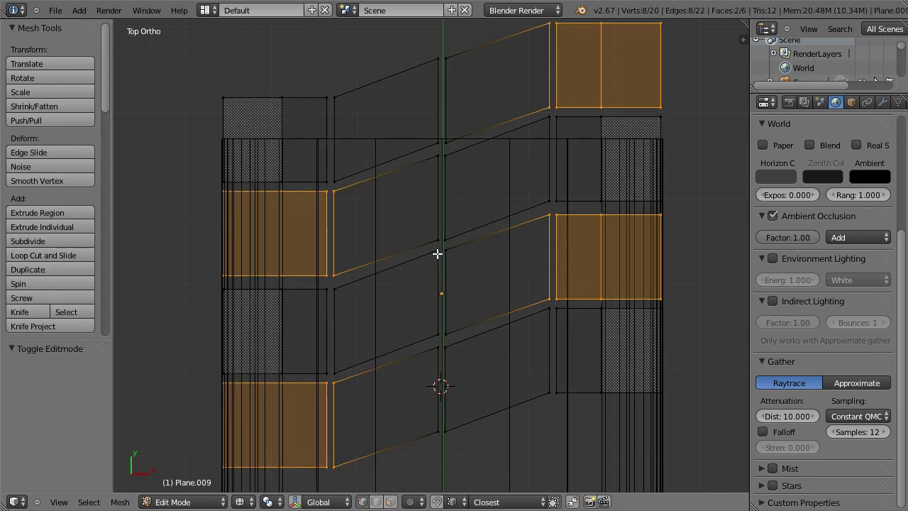
{"action": "right_click", "coordinate": [431, 335]}
{"action": "right_click", "coordinate": [337, 369]}
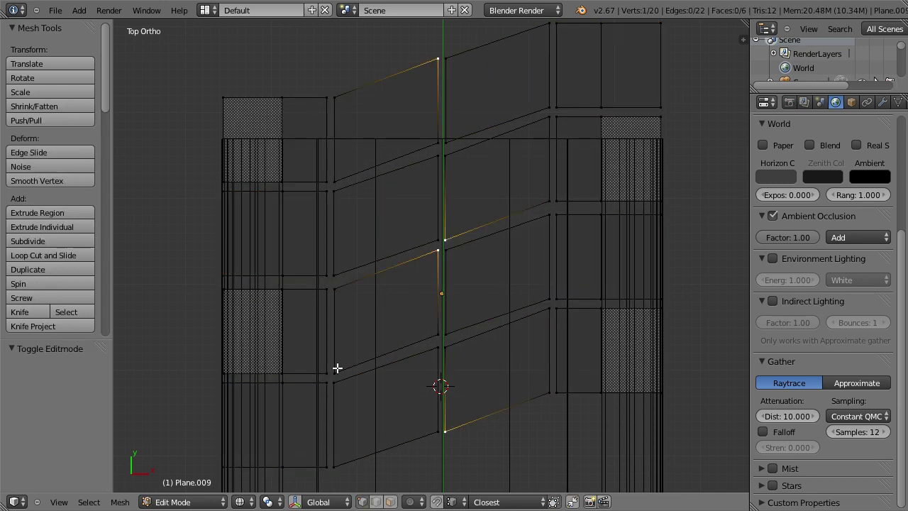
{"action": "right_click", "coordinate": [323, 369]}
{"action": "right_click", "coordinate": [327, 287]}
{"action": "right_click", "coordinate": [280, 291]}
{"action": "right_click", "coordinate": [279, 291]}
{"action": "right_click", "coordinate": [280, 367]}
{"action": "right_click", "coordinate": [439, 251]}
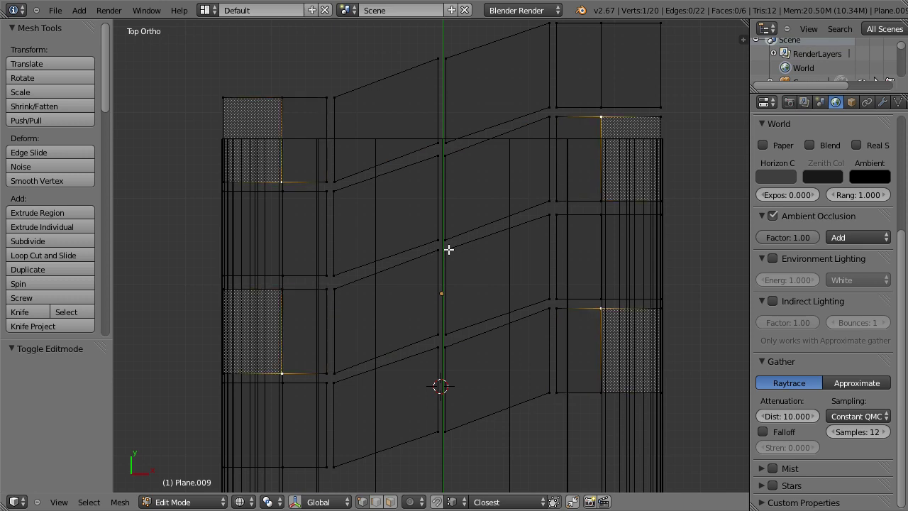
- Select the four vertices along the row's central gap and move them about 0.057 in X and 0.019 in Y
{"action": "right_click", "coordinate": [443, 250]}
{"action": "right_click", "coordinate": [444, 340], "text": "shift"}
{"action": "right_click", "coordinate": [438, 335], "text": "shift"}
{"action": "right_click", "coordinate": [462, 284], "text": "shift"}
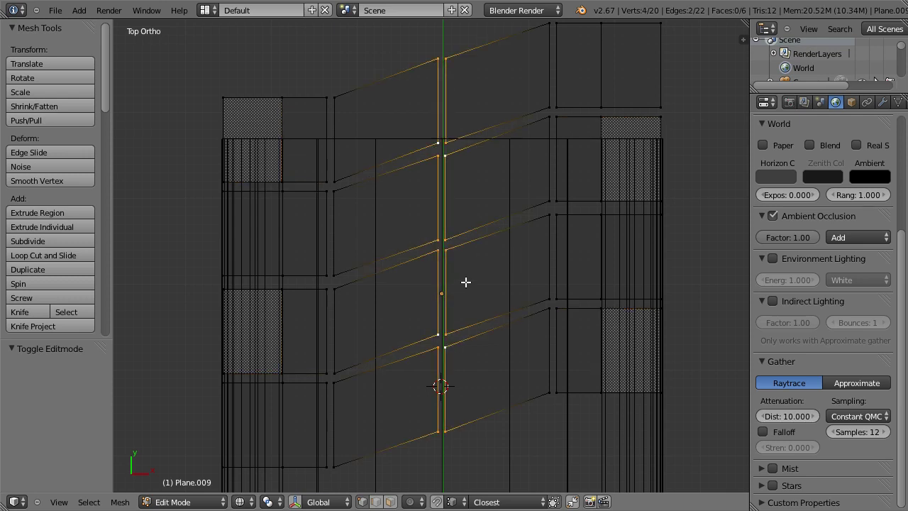
{"action": "key", "text": "g"}
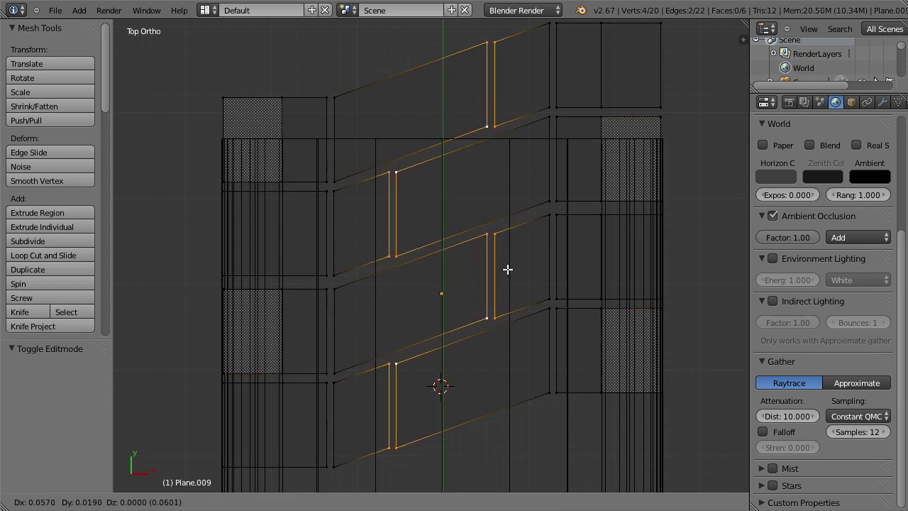
{"action": "left_click", "coordinate": [488, 247]}
- Nudge the two gap-side corners of the wider inner block slightly, moving the lower one about -0.0033 along Y
{"action": "right_click", "coordinate": [488, 247]}
{"action": "key", "text": "g"}
{"action": "left_click", "coordinate": [487, 249]}
{"action": "right_click", "coordinate": [484, 317]}
{"action": "key", "text": "g"}
{"action": "left_click", "coordinate": [484, 318]}
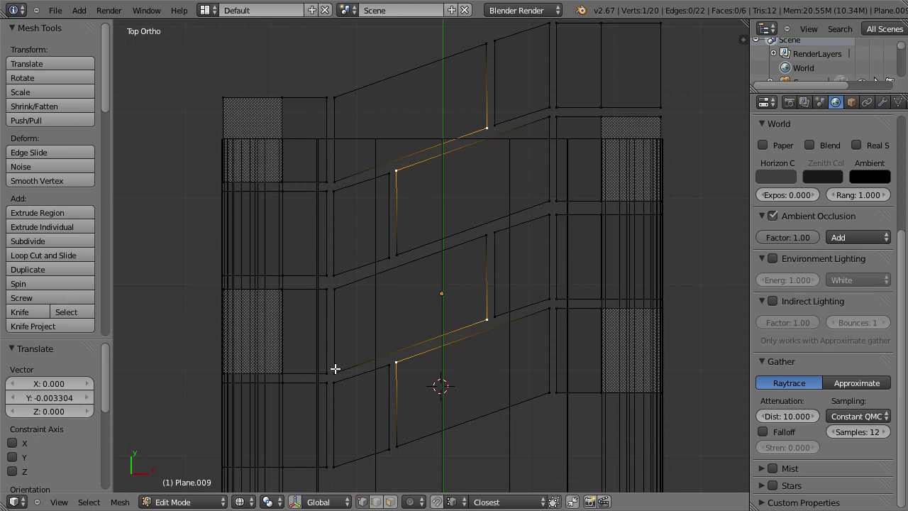
- Move the outer edge of the wider inner block inward by about 0.042 in X and 0.0165 in Y
{"action": "right_click", "coordinate": [335, 370], "text": "shift"}
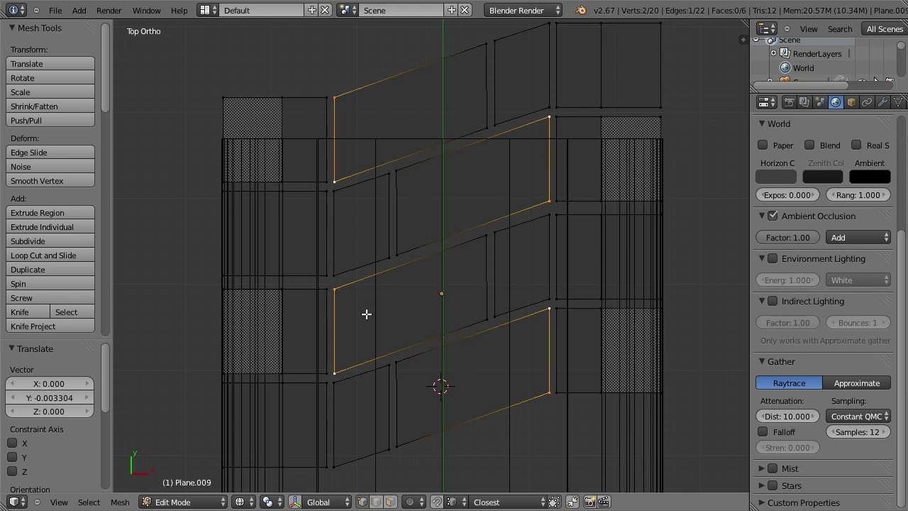
{"action": "key", "text": "g"}
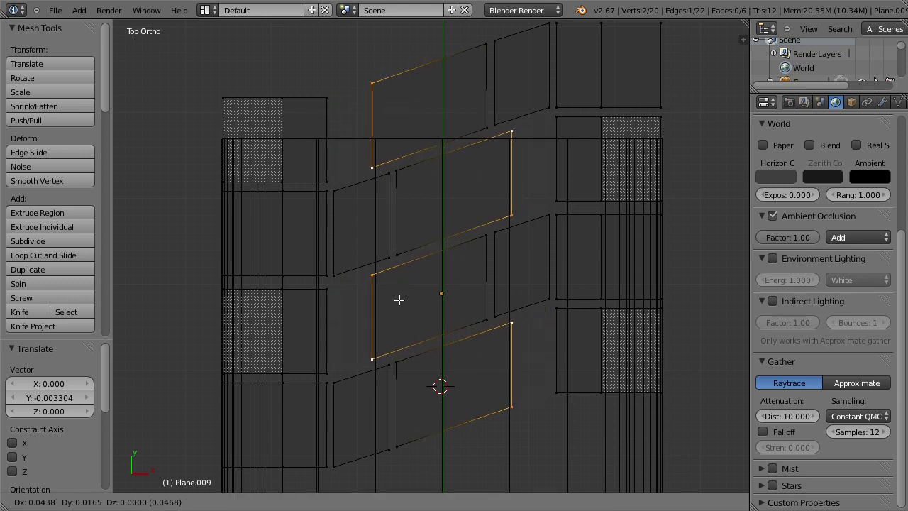
{"action": "left_click", "coordinate": [399, 300]}
{"action": "key", "text": "ctrl+z"}
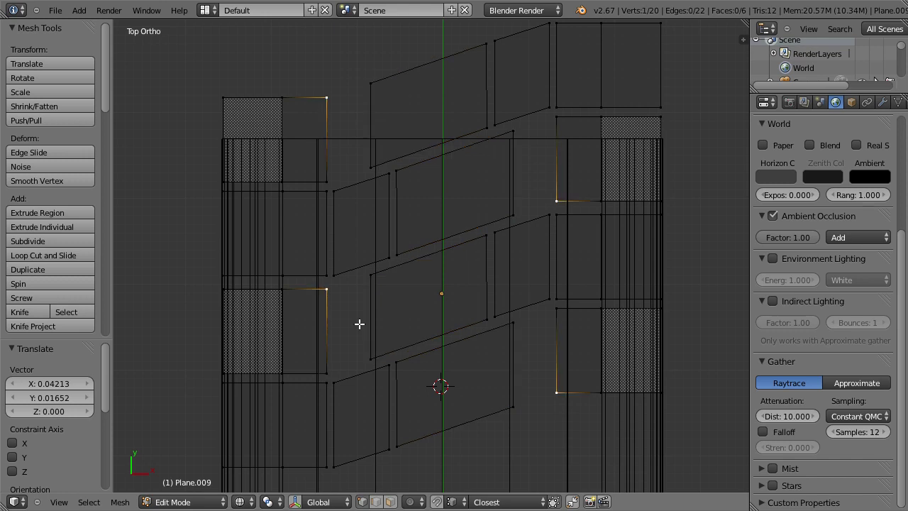
{"action": "scroll", "coordinate": [359, 321], "scroll_direction": "up", "scroll_amount": 2}
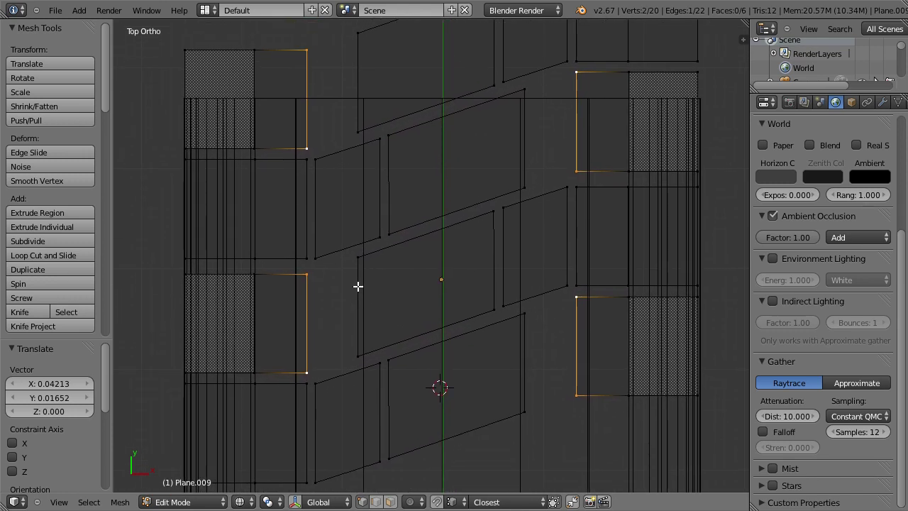
{"action": "scroll", "coordinate": [357, 286], "scroll_direction": "down", "scroll_amount": 3}
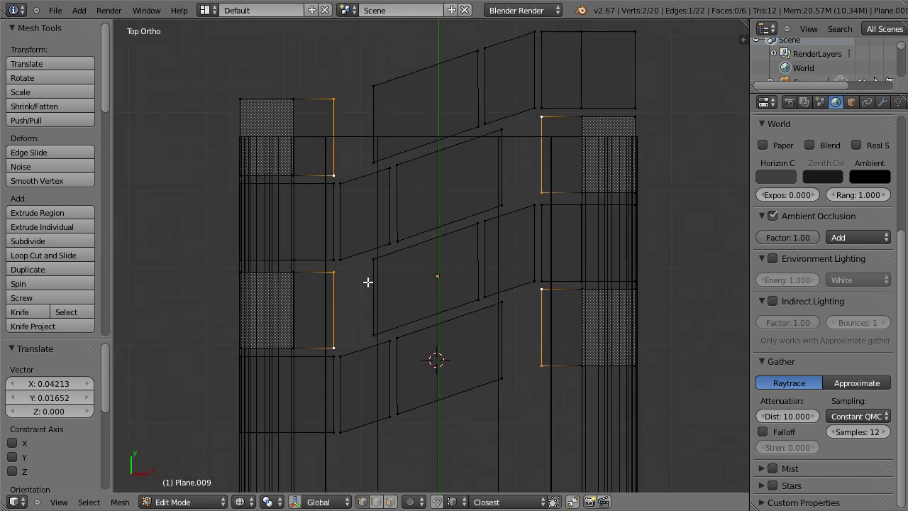
{"action": "middle_click_drag", "start_coordinate": [369, 280], "coordinate": [350, 294], "text": "shift"}
{"action": "scroll", "coordinate": [349, 295], "scroll_direction": "down", "scroll_amount": 2, "text": "shift"}
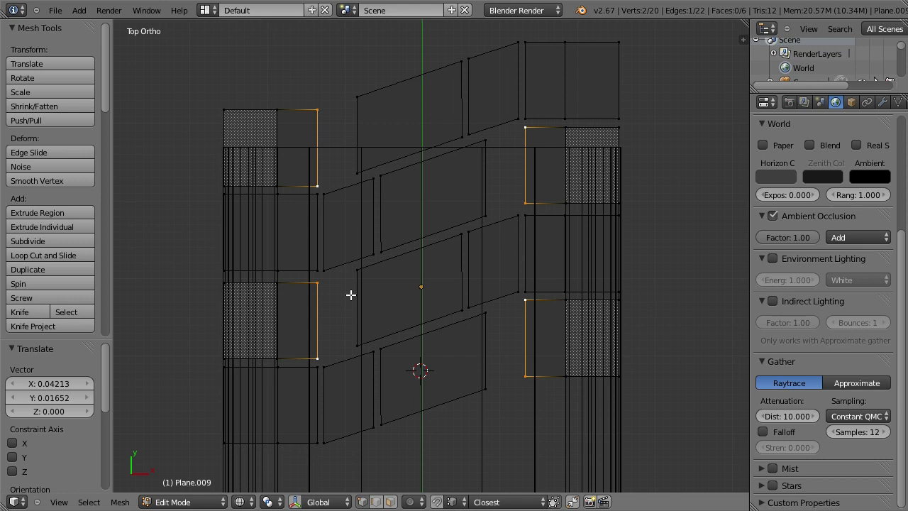
{"action": "scroll", "coordinate": [352, 284], "scroll_direction": "down", "scroll_amount": 1}
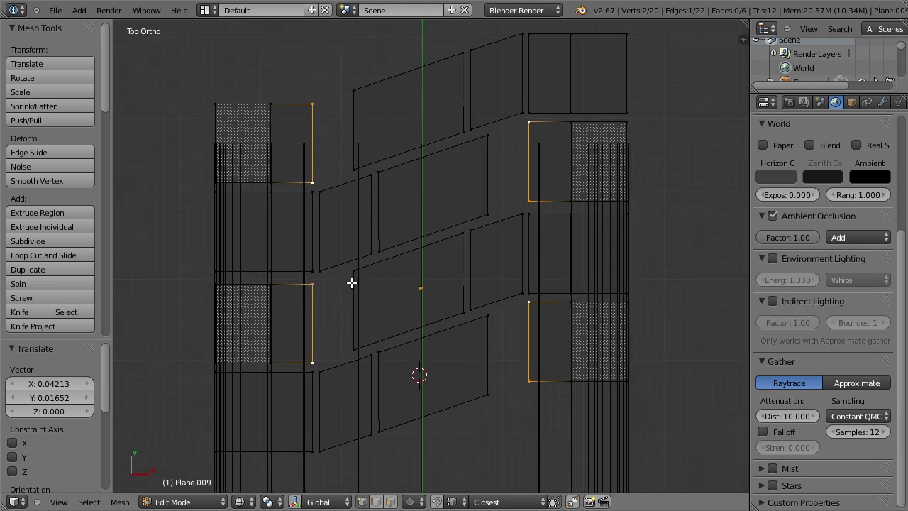
{"action": "middle_click_drag", "start_coordinate": [357, 294], "coordinate": [346, 316], "text": "shift"}
{"action": "scroll", "coordinate": [352, 297], "scroll_direction": "down", "scroll_amount": 2}
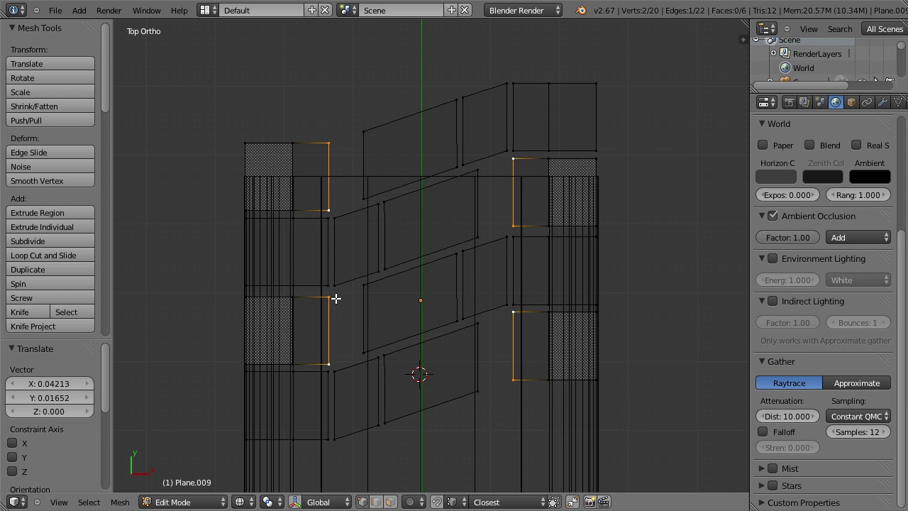
- Pull the left outer block's upper inner corner toward the centre and reposition the adjoining corners of the wider inner block around it
{"action": "right_click", "coordinate": [336, 299]}
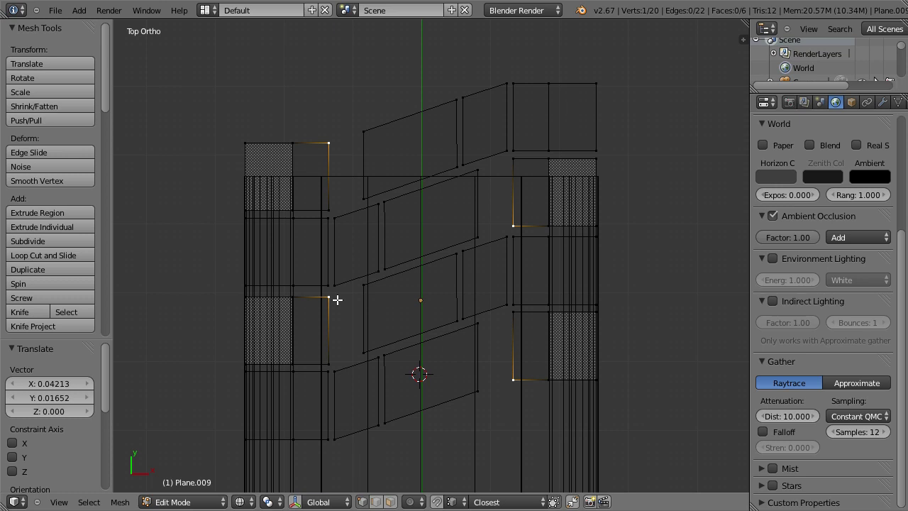
{"action": "key", "text": "g"}
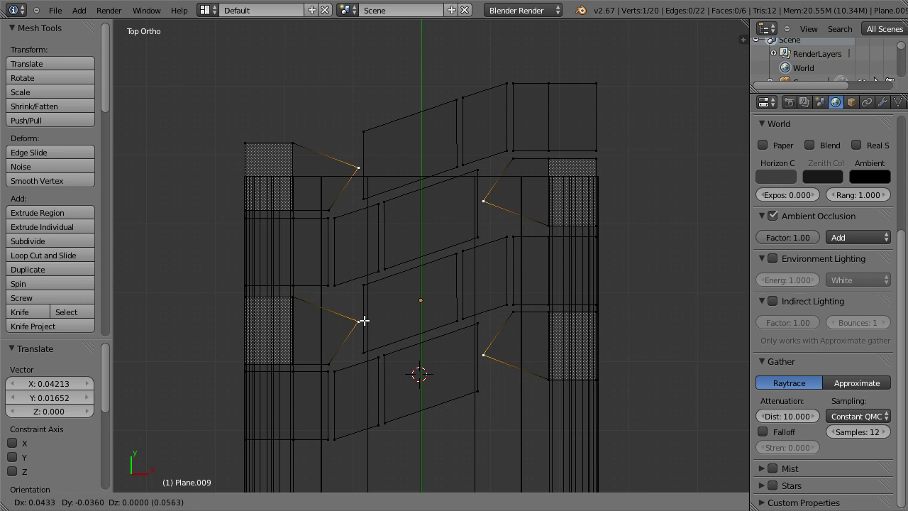
{"action": "left_click", "coordinate": [369, 287]}
{"action": "key", "text": "g"}
{"action": "left_click", "coordinate": [352, 359]}
{"action": "key", "text": "g"}
{"action": "left_click", "coordinate": [334, 360]}
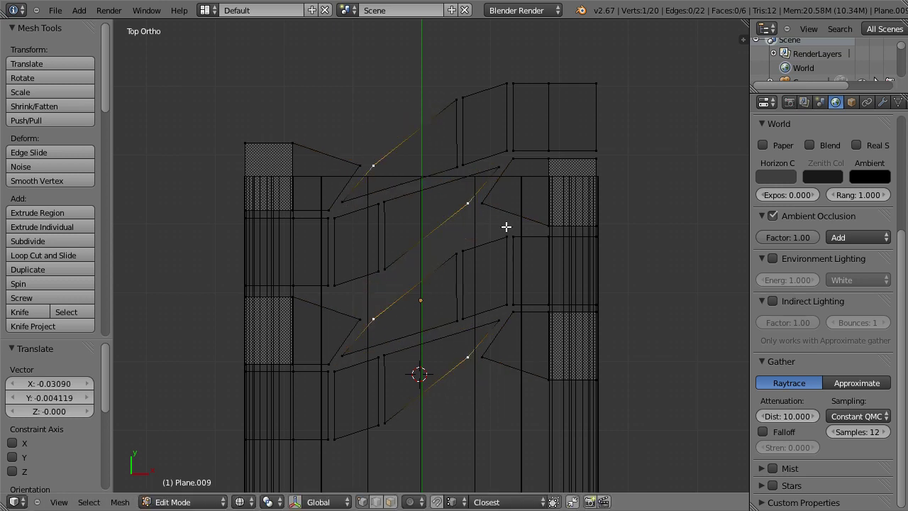
- Move the narrow inner block's upper outer corner about -0.041 X, 0.037 Y, and the wider block's upper gap-side corner about -0.022 X
{"action": "right_click", "coordinate": [506, 226]}
{"action": "key", "text": "g"}
{"action": "left_click", "coordinate": [444, 252]}
{"action": "key", "text": "g"}
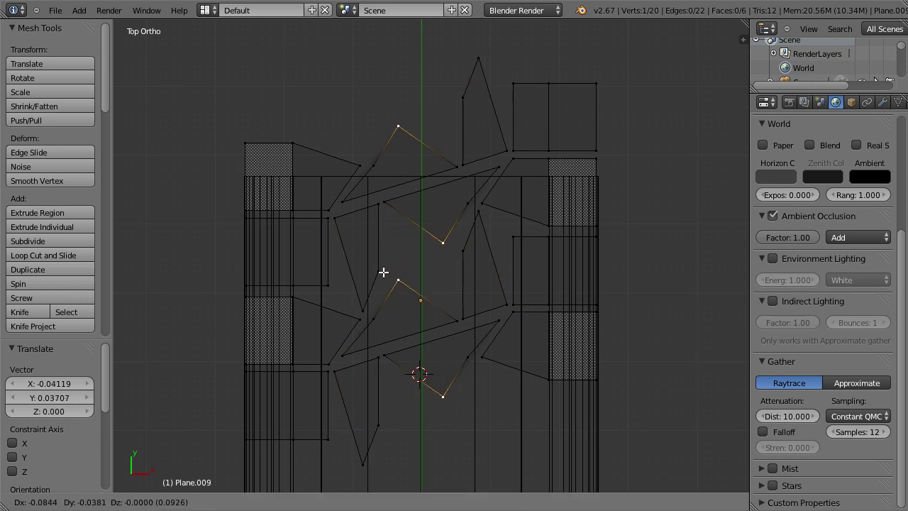
{"action": "left_click", "coordinate": [432, 250]}
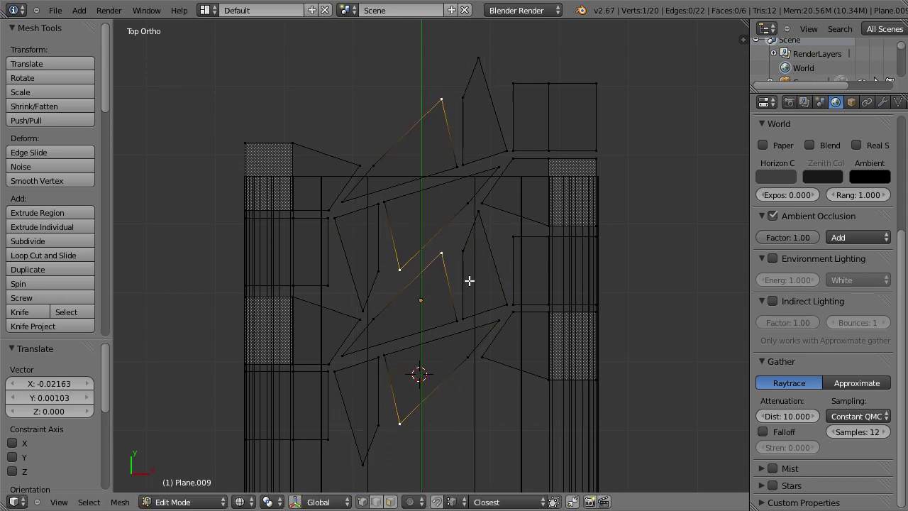
- Return to Object Mode, select all four linked tread rows and delete them
{"action": "scroll", "coordinate": [469, 281], "scroll_direction": "down", "scroll_amount": 2}
{"action": "key", "text": "Tab"}
{"action": "right_click", "coordinate": [391, 230], "text": "shift"}
{"action": "right_click", "coordinate": [405, 152], "text": "shift"}
{"action": "right_click", "coordinate": [425, 377], "text": "shift"}
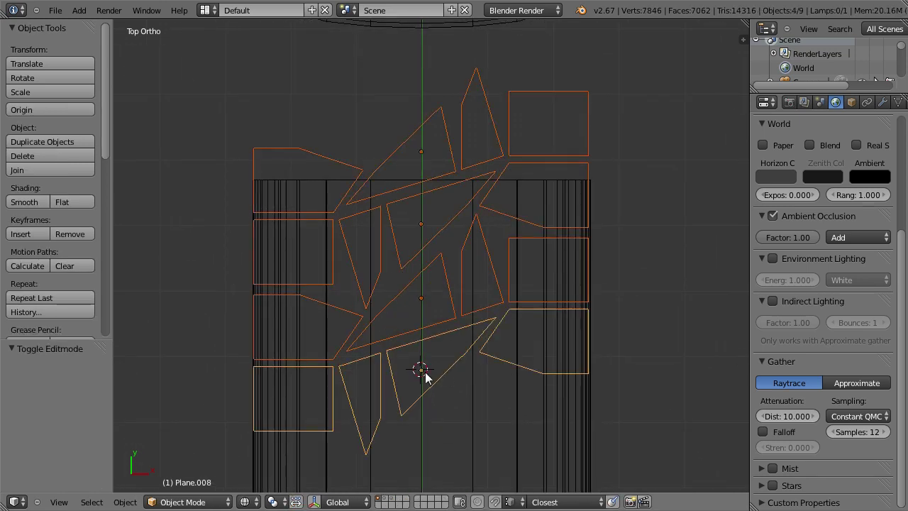
{"action": "key", "text": "x"}
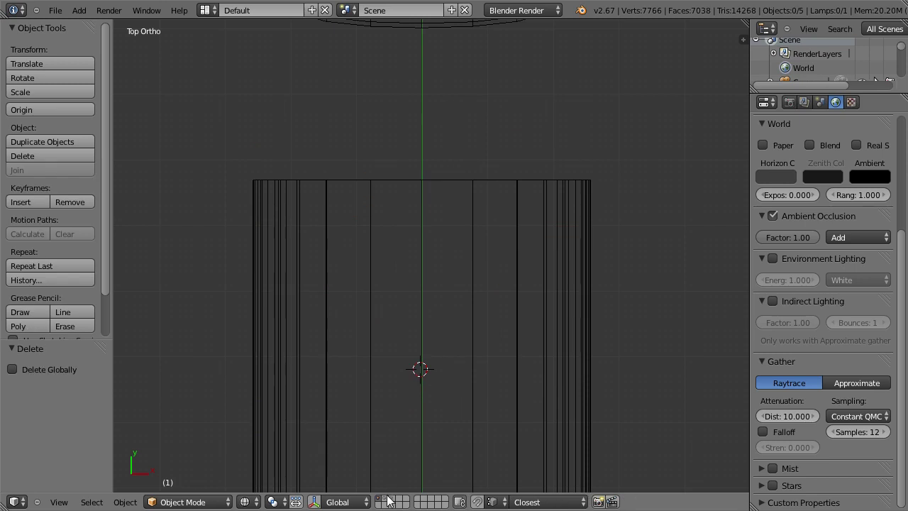
- Show the second layer, move its lowest detailed tread row to the first layer, and display the first layer again
{"action": "left_click", "coordinate": [384, 501]}
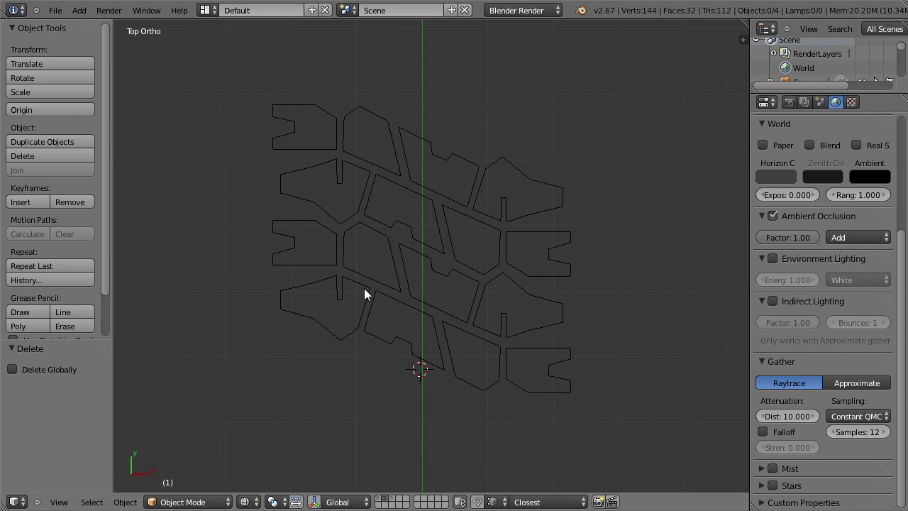
{"action": "right_click", "coordinate": [364, 288]}
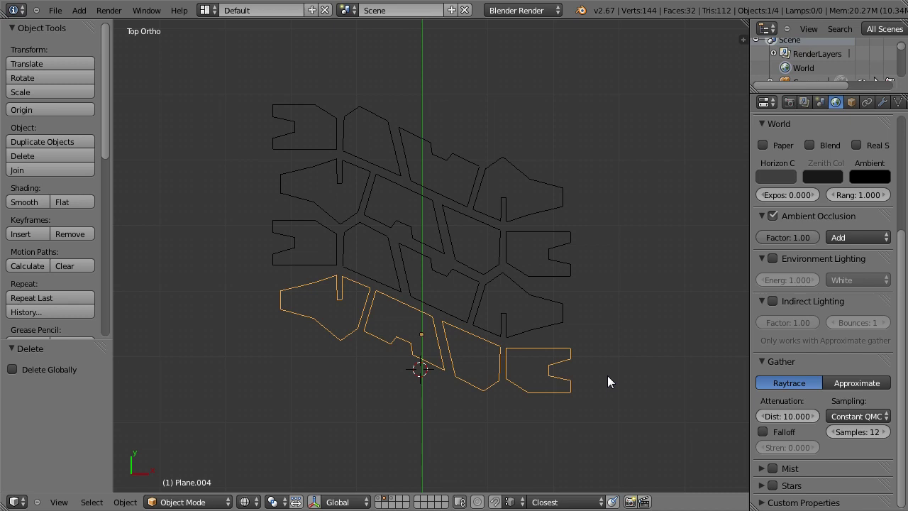
{"action": "key", "text": "m"}
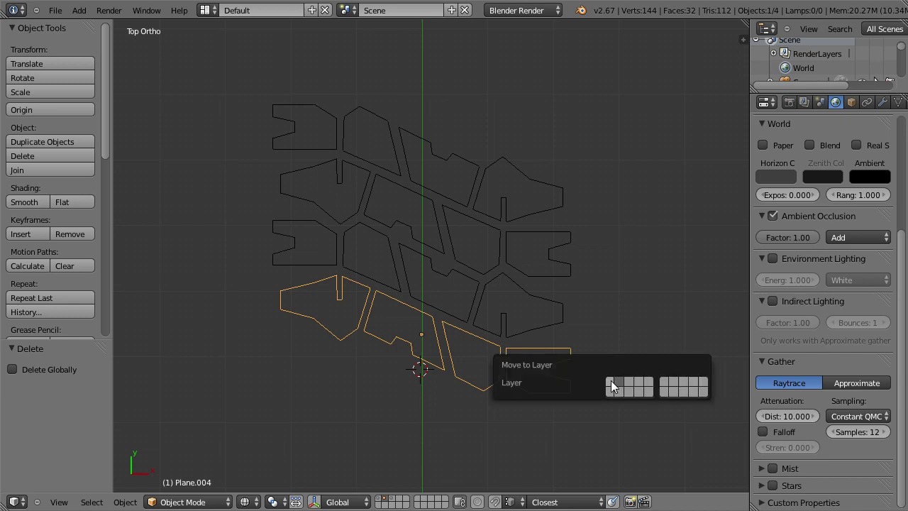
{"action": "left_click", "coordinate": [611, 382]}
{"action": "left_click", "coordinate": [379, 499]}
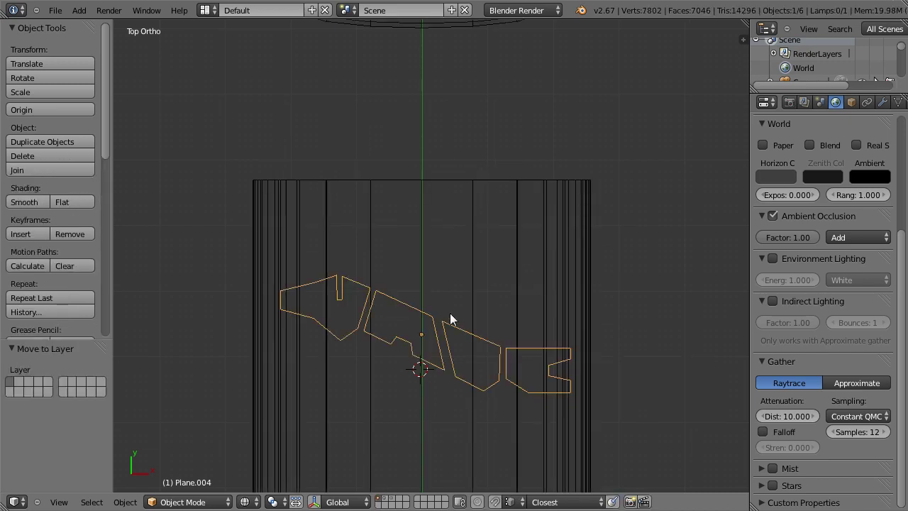
- Scale the detailed tread row uniformly by about 1.157 to span the width of the tyre strip
{"action": "middle_click_drag", "start_coordinate": [450, 313], "coordinate": [447, 274], "text": "shift"}
{"action": "key", "text": "s"}
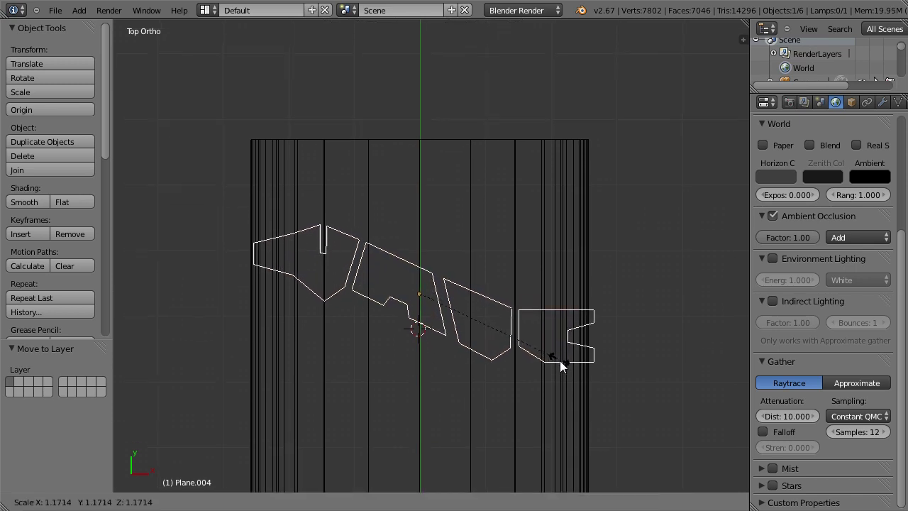
{"action": "left_click", "coordinate": [557, 360]}
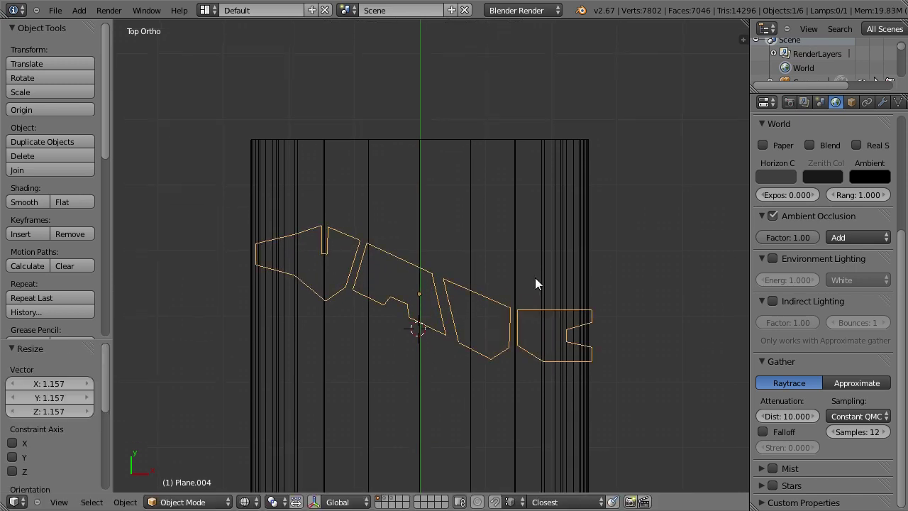
- Move the detailed tread row about -0.0065 along X to align its ends with the strip's edges
{"action": "key", "text": "g"}
{"action": "key", "text": "x"}
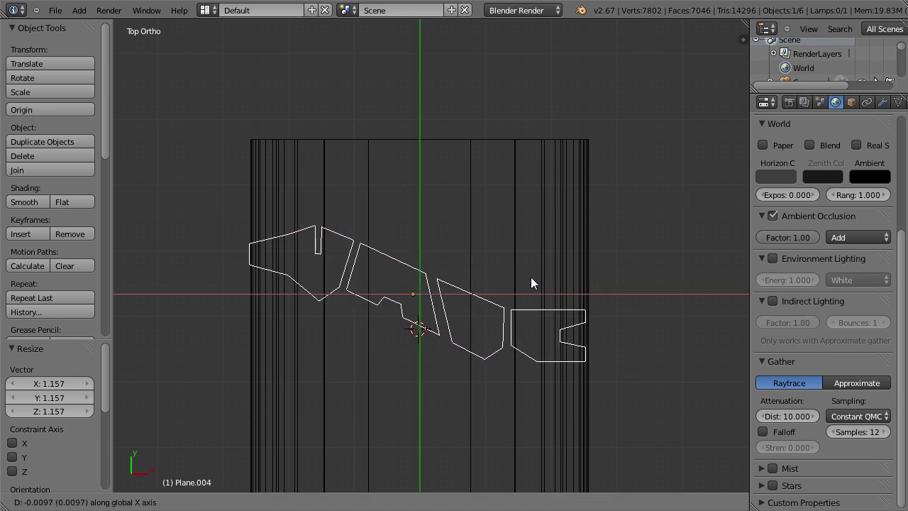
{"action": "left_click", "coordinate": [324, 303]}
{"action": "scroll", "coordinate": [323, 302], "scroll_direction": "up", "scroll_amount": 3}
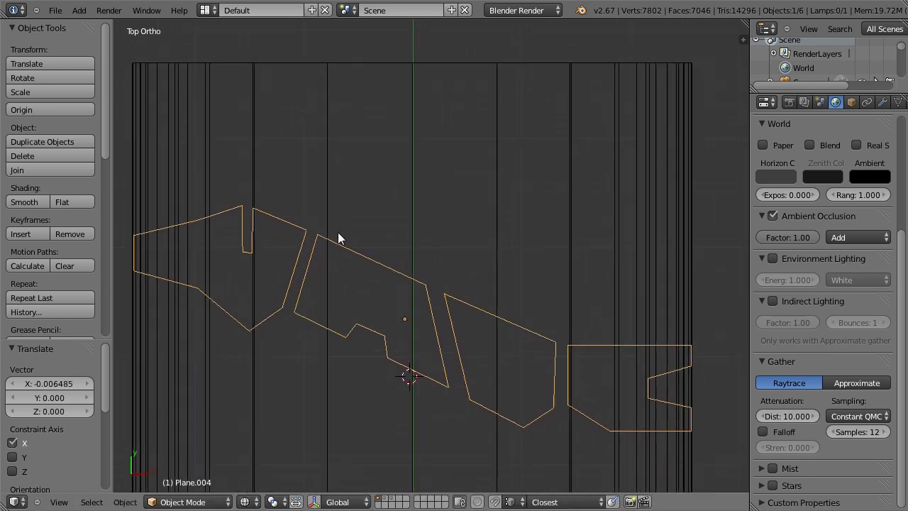
{"action": "scroll", "coordinate": [554, 314], "scroll_direction": "up", "scroll_amount": 1}
- Open the tyre strip in Edit Mode with face selection, ready at the outer tread block on the -X side
{"action": "right_click", "coordinate": [482, 206]}
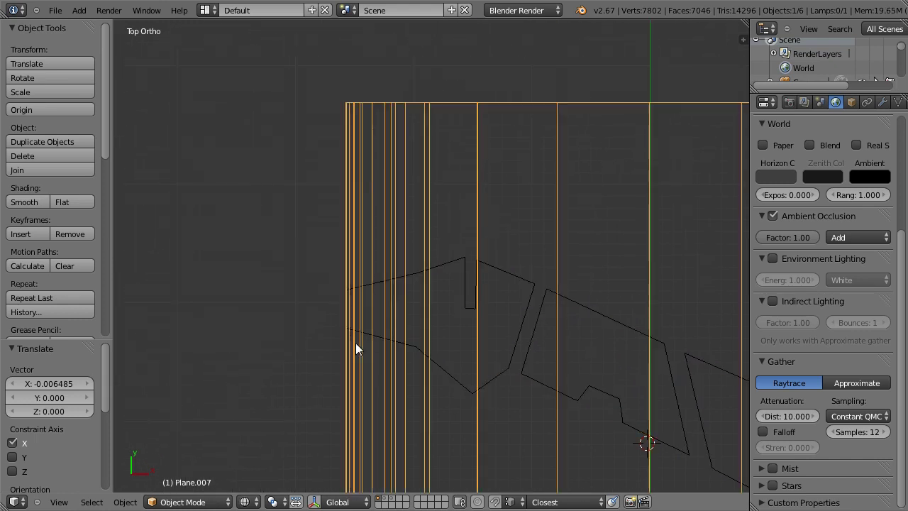
{"action": "scroll", "coordinate": [358, 327], "scroll_direction": "up", "scroll_amount": 2}
{"action": "middle_click_drag", "start_coordinate": [367, 278], "coordinate": [327, 238], "text": "shift"}
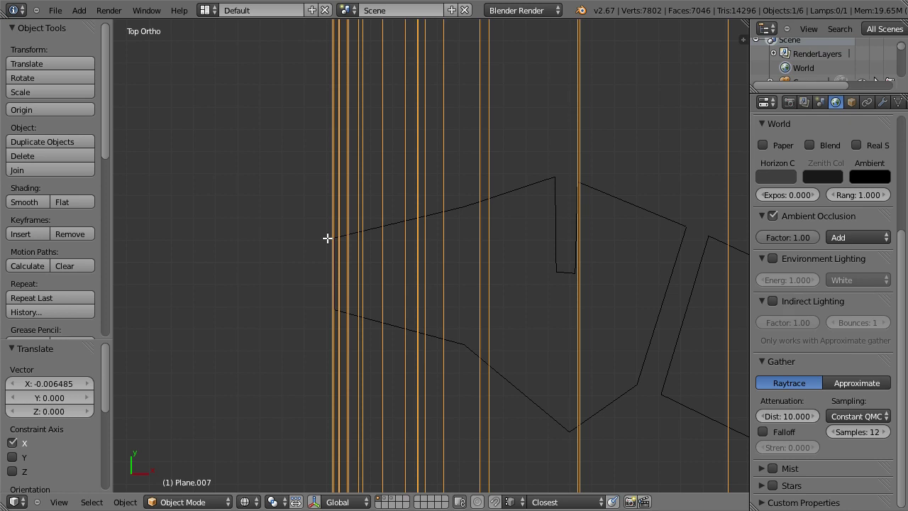
{"action": "key", "text": "Tab"}
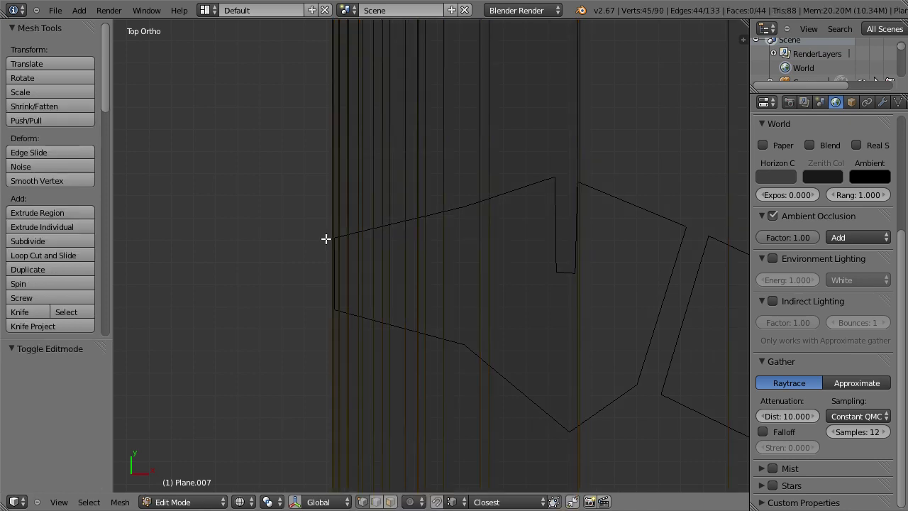
{"action": "key", "text": "ctrl+Tab"}
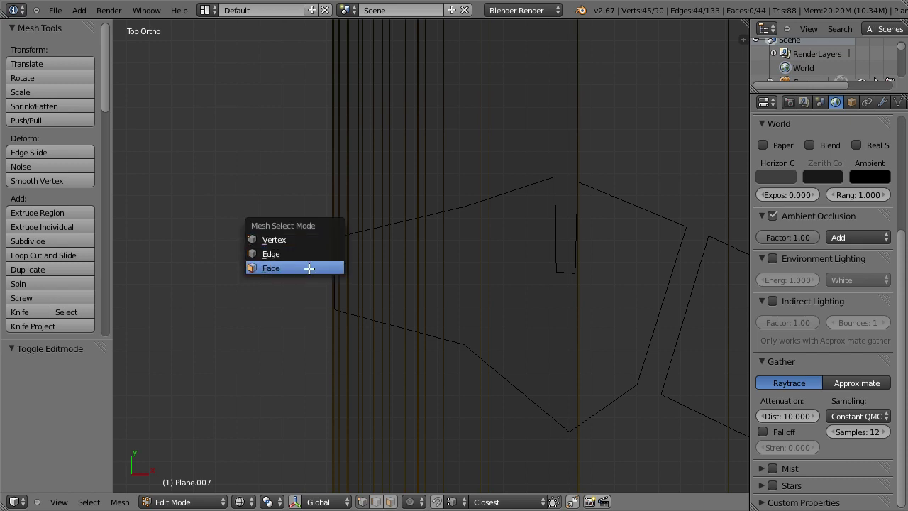
{"action": "left_click", "coordinate": [309, 266]}
- Knife-cut the strip along the -X outer block's upper edge, from the strip's border around the bottom of the narrow slot
{"action": "key", "text": "k"}
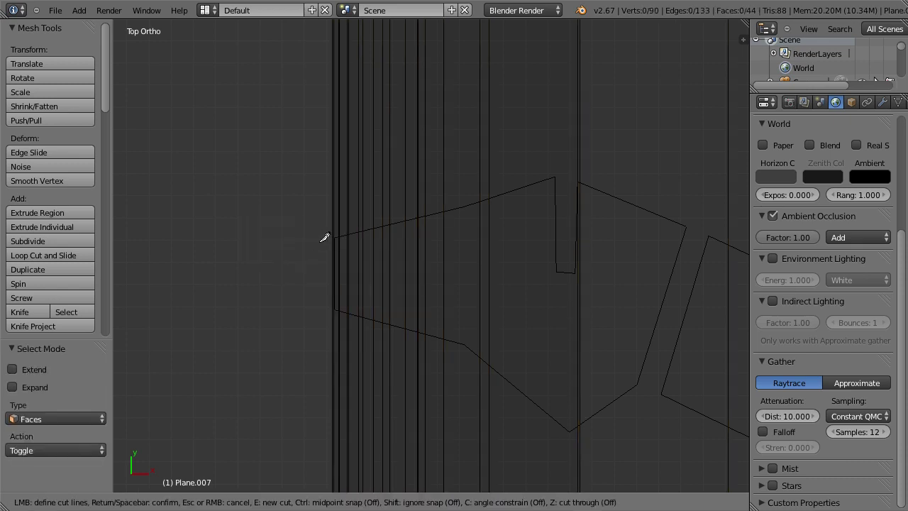
{"action": "left_click", "coordinate": [330, 237]}
{"action": "left_click", "coordinate": [555, 178]}
{"action": "left_click", "coordinate": [568, 271]}
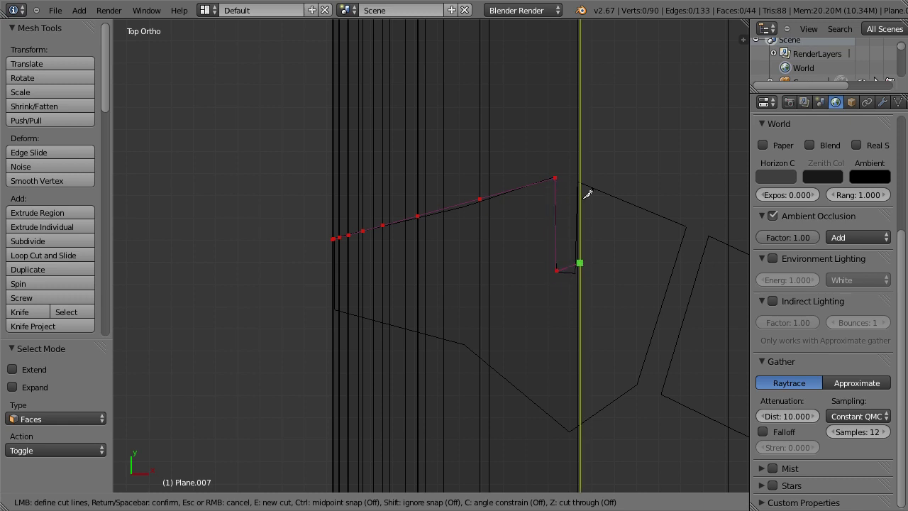
{"action": "left_click", "coordinate": [581, 270]}
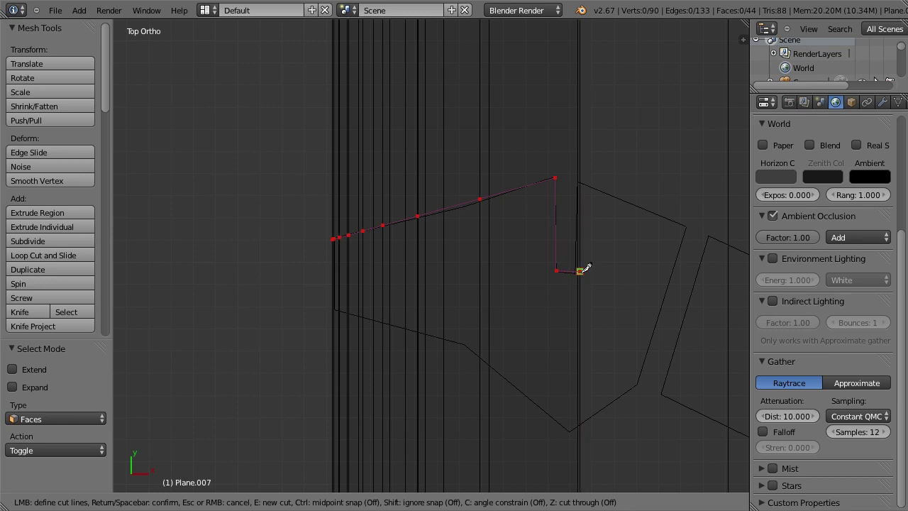
{"action": "key", "text": "Return"}
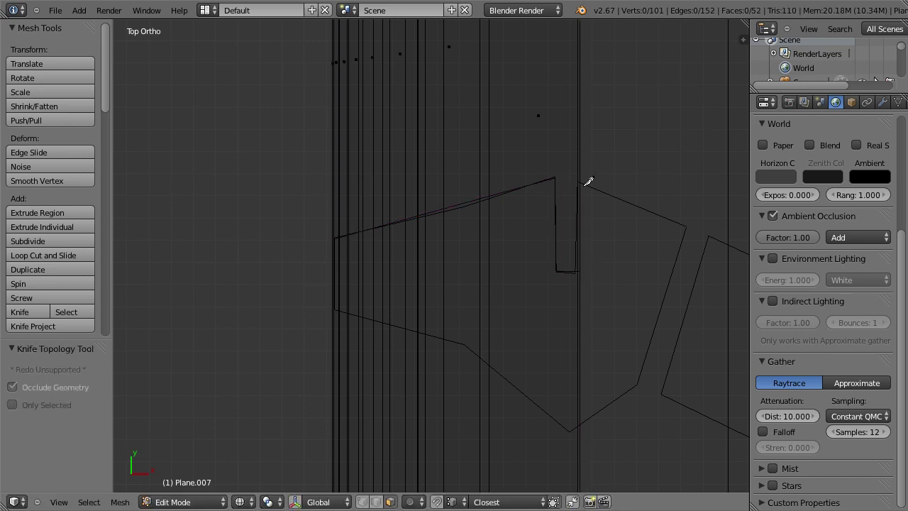
- Knife-cut the rest of the -X outer block's outline, from the slot around its inner side and along the lower edge to the strip's border
{"action": "key", "text": "k"}
{"action": "left_click", "coordinate": [618, 183]}
{"action": "left_click", "coordinate": [686, 227]}
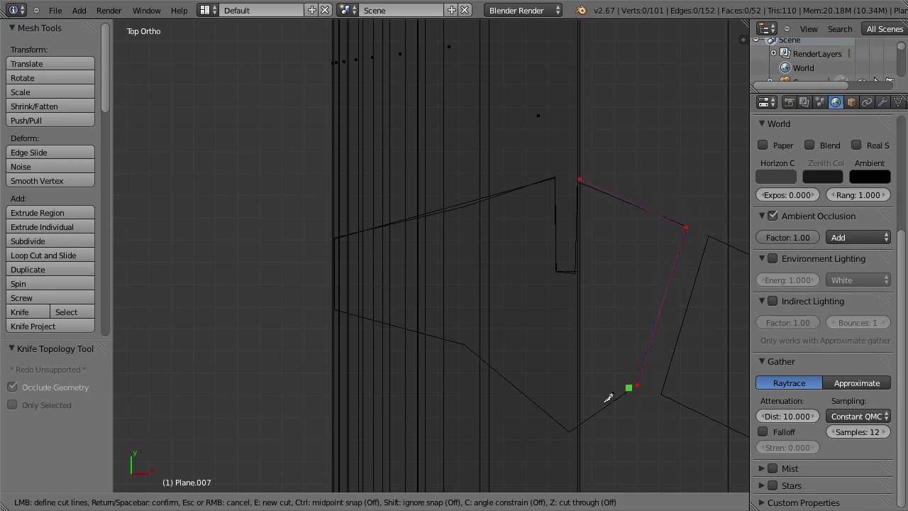
{"action": "left_click", "coordinate": [569, 433]}
{"action": "left_click", "coordinate": [480, 360]}
{"action": "left_click", "coordinate": [464, 345]}
{"action": "left_click", "coordinate": [309, 303]}
{"action": "key", "text": "Return"}
- Knife-cut the outline of the second tread block, including its notched lower edge, into the strip
{"action": "middle_click_drag", "start_coordinate": [600, 263], "coordinate": [231, 196], "text": "shift"}
{"action": "key", "text": "k"}
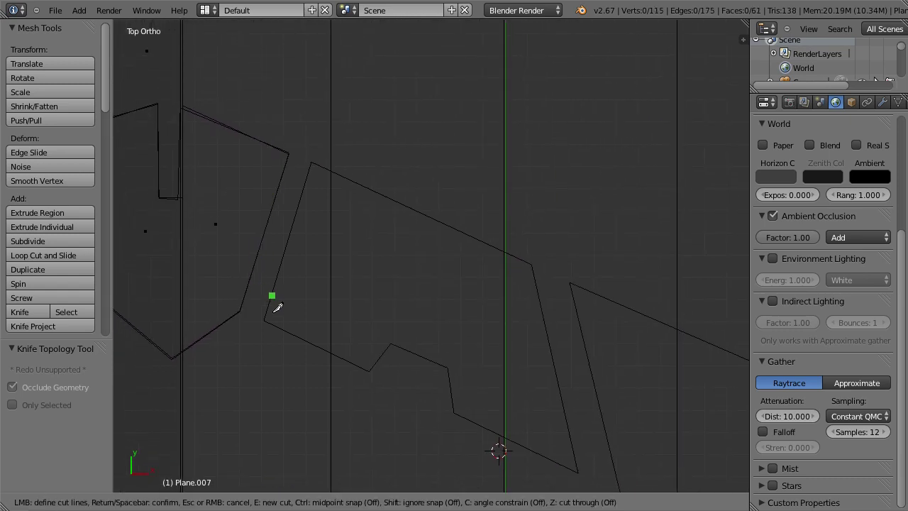
{"action": "left_click", "coordinate": [265, 320]}
{"action": "left_click", "coordinate": [312, 162]}
{"action": "left_click", "coordinate": [540, 278]}
{"action": "left_click", "coordinate": [581, 471]}
{"action": "left_click", "coordinate": [454, 412]}
{"action": "left_click", "coordinate": [374, 366]}
{"action": "key", "text": "Return"}
- Knife-cut the outline of the third, five-sided tread block into the strip
{"action": "middle_click_drag", "start_coordinate": [622, 348], "coordinate": [320, 178], "text": "shift"}
{"action": "key", "text": "k"}
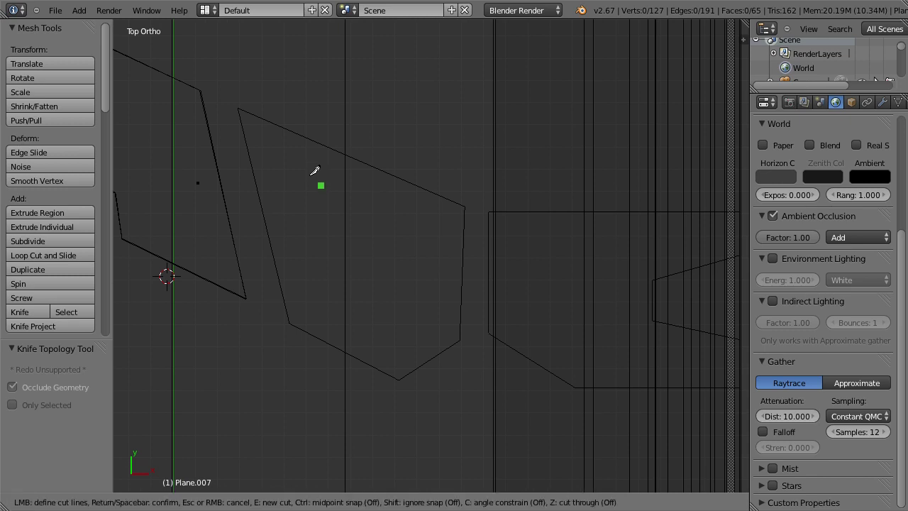
{"action": "left_click", "coordinate": [239, 109]}
{"action": "left_click", "coordinate": [466, 207]}
{"action": "left_click", "coordinate": [401, 379]}
{"action": "left_click", "coordinate": [287, 324]}
{"action": "key", "text": "Return"}
- Knife-cut the +X outer block's straight upper edge through to the strip's border
{"action": "key", "text": "k"}
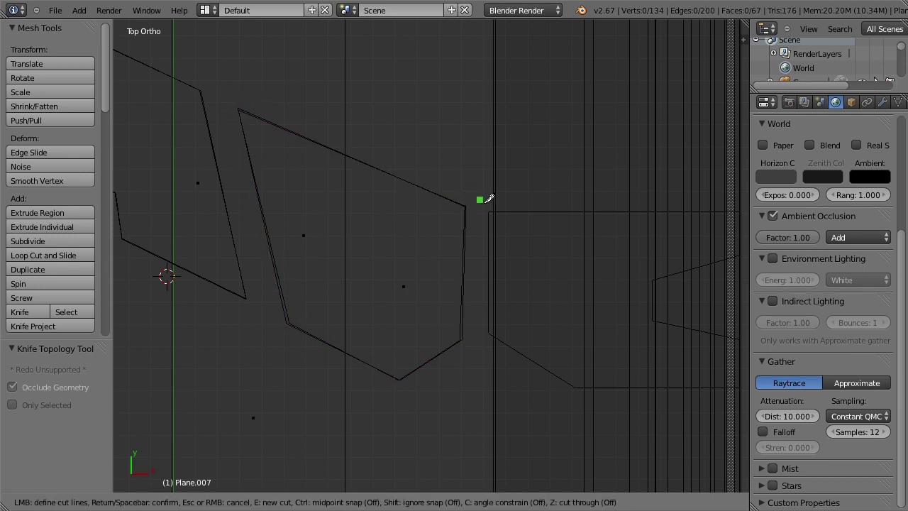
{"action": "left_click", "coordinate": [497, 208]}
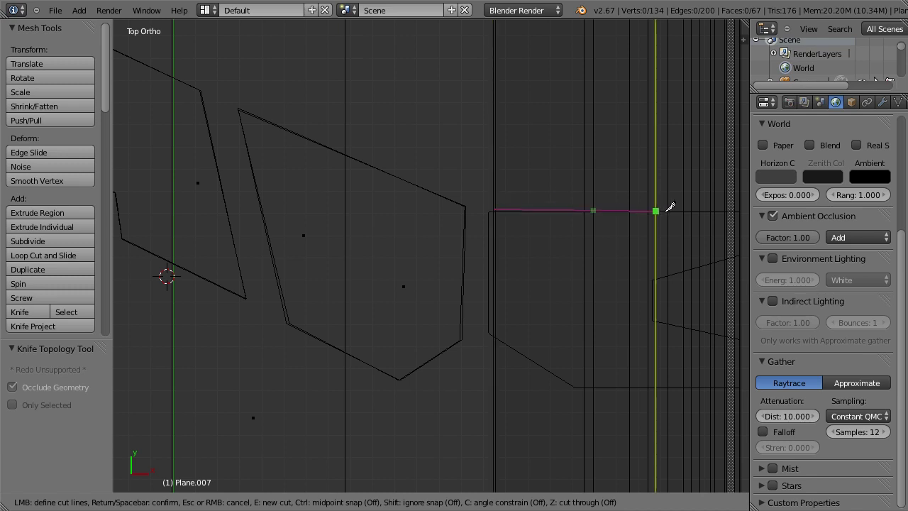
{"action": "middle_click_drag", "start_coordinate": [655, 208], "coordinate": [471, 205], "text": "shift"}
{"action": "left_click", "coordinate": [573, 206]}
{"action": "key", "text": "Return"}
- Knife-cut the upper and lower slanted edges of the notch in the +X outer block
{"action": "key", "text": "k"}
{"action": "left_click", "coordinate": [538, 259]}
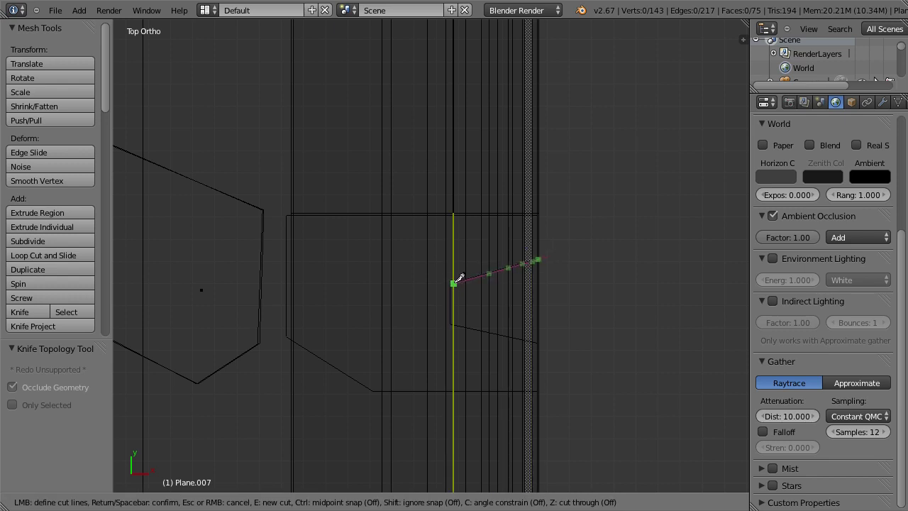
{"action": "left_click", "coordinate": [454, 282]}
{"action": "key", "text": "Return"}
{"action": "key", "text": "k"}
{"action": "left_click", "coordinate": [453, 326]}
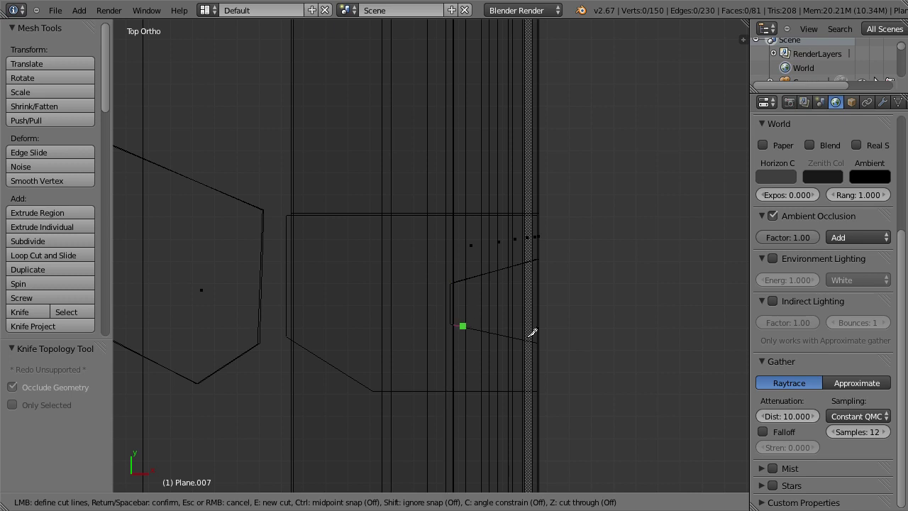
{"action": "left_click", "coordinate": [573, 345]}
{"action": "key", "text": "Return"}
- Knife-cut the +X outer block's lower edge and its angled corner into the strip
{"action": "key", "text": "k"}
{"action": "left_click", "coordinate": [539, 390]}
{"action": "left_click", "coordinate": [374, 391]}
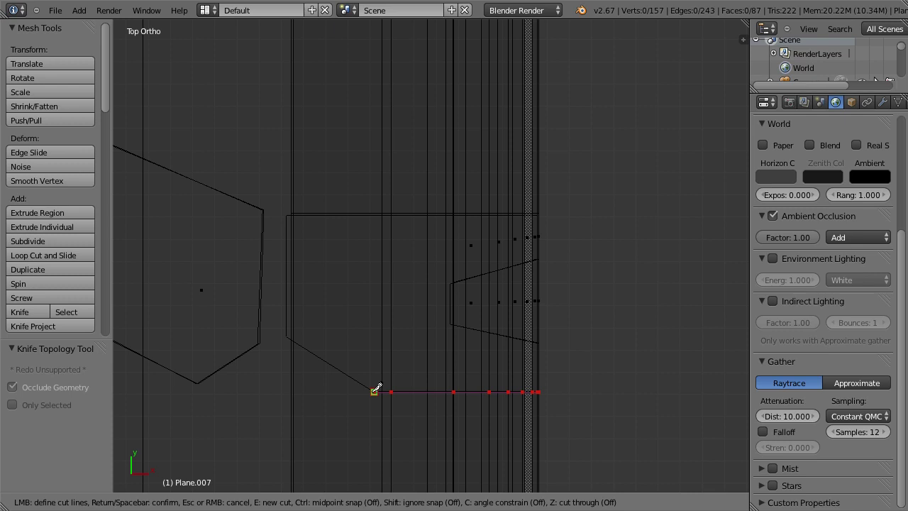
{"action": "left_click", "coordinate": [292, 340]}
{"action": "key", "text": "Return"}
- Try to select a whole tread block by extending one of its faces to the linked geometry
{"action": "scroll", "coordinate": [347, 314], "scroll_direction": "down", "scroll_amount": 4}
{"action": "middle_click_drag", "start_coordinate": [305, 314], "coordinate": [511, 154], "text": "shift"}
{"action": "right_click", "coordinate": [511, 154]}
{"action": "middle_click_drag", "start_coordinate": [444, 246], "coordinate": [339, 430]}
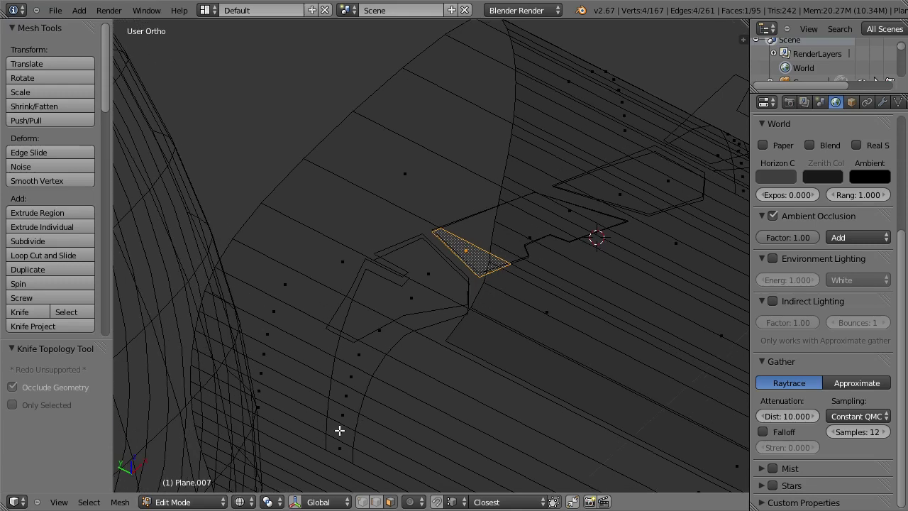
{"action": "key", "text": "ctrl+l"}
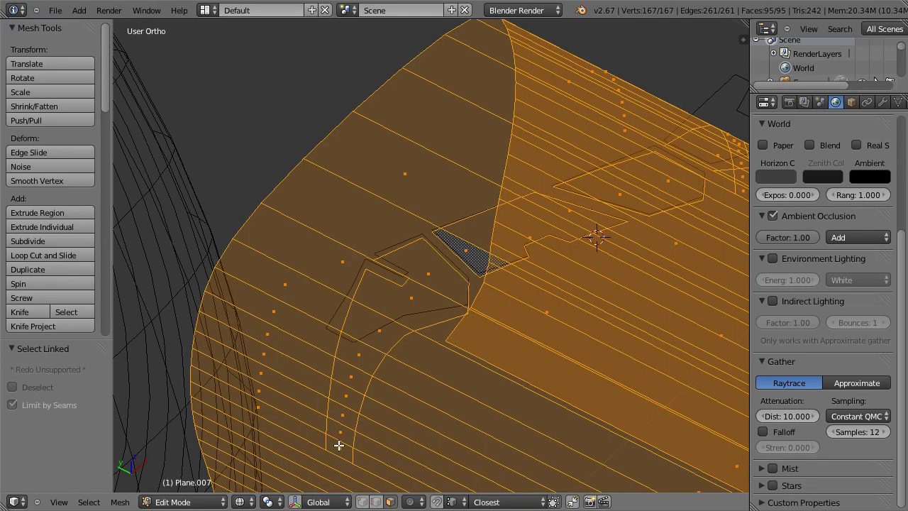
- Select all faces of the four cut tread blocks, leaving out the notch, separate them into their own object, and return to Object Mode
{"action": "right_click", "coordinate": [339, 445]}
{"action": "right_click", "coordinate": [346, 412], "text": "shift"}
{"action": "right_click", "coordinate": [347, 394], "text": "shift"}
{"action": "right_click", "coordinate": [353, 376], "text": "shift"}
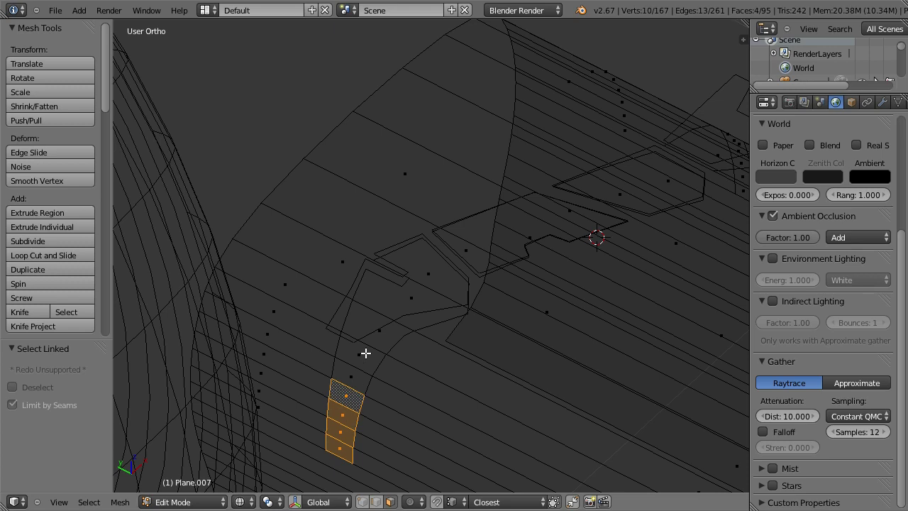
{"action": "right_click", "coordinate": [360, 355], "text": "shift"}
{"action": "right_click", "coordinate": [379, 331], "text": "shift"}
{"action": "right_click", "coordinate": [415, 296], "text": "shift"}
{"action": "right_click", "coordinate": [429, 274], "text": "shift"}
{"action": "right_click", "coordinate": [472, 252], "text": "shift"}
{"action": "right_click", "coordinate": [473, 253], "text": "shift"}
{"action": "right_click", "coordinate": [540, 230], "text": "shift"}
{"action": "right_click", "coordinate": [588, 226], "text": "shift"}
{"action": "right_click", "coordinate": [598, 235], "text": "shift"}
{"action": "middle_click_drag", "start_coordinate": [598, 237], "coordinate": [285, 213]}
{"action": "right_click", "coordinate": [525, 376], "text": "shift"}
{"action": "right_click", "coordinate": [526, 376], "text": "shift"}
{"action": "right_click", "coordinate": [285, 213], "text": "shift"}
{"action": "right_click", "coordinate": [296, 272], "text": "shift"}
{"action": "right_click", "coordinate": [316, 257], "text": "shift"}
{"action": "right_click", "coordinate": [341, 256], "text": "shift"}
{"action": "right_click", "coordinate": [349, 280], "text": "shift"}
{"action": "right_click", "coordinate": [358, 299], "text": "shift"}
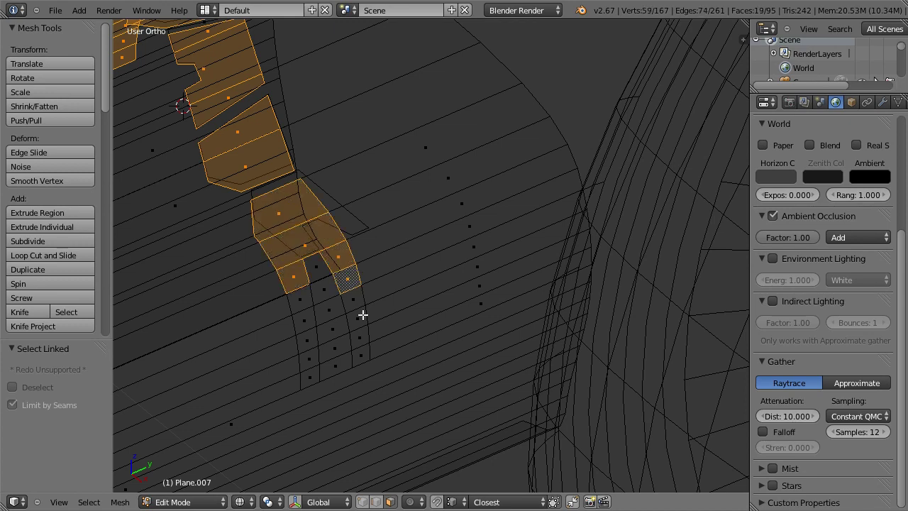
{"action": "right_click", "coordinate": [361, 317], "text": "shift"}
{"action": "right_click", "coordinate": [364, 337], "text": "shift"}
{"action": "right_click", "coordinate": [363, 354], "text": "shift"}
{"action": "right_click", "coordinate": [310, 376], "text": "shift"}
{"action": "right_click", "coordinate": [309, 359], "text": "shift"}
{"action": "right_click", "coordinate": [308, 340], "text": "shift"}
{"action": "right_click", "coordinate": [305, 321], "text": "shift"}
{"action": "right_click", "coordinate": [300, 299], "text": "shift"}
{"action": "key", "text": "p"}
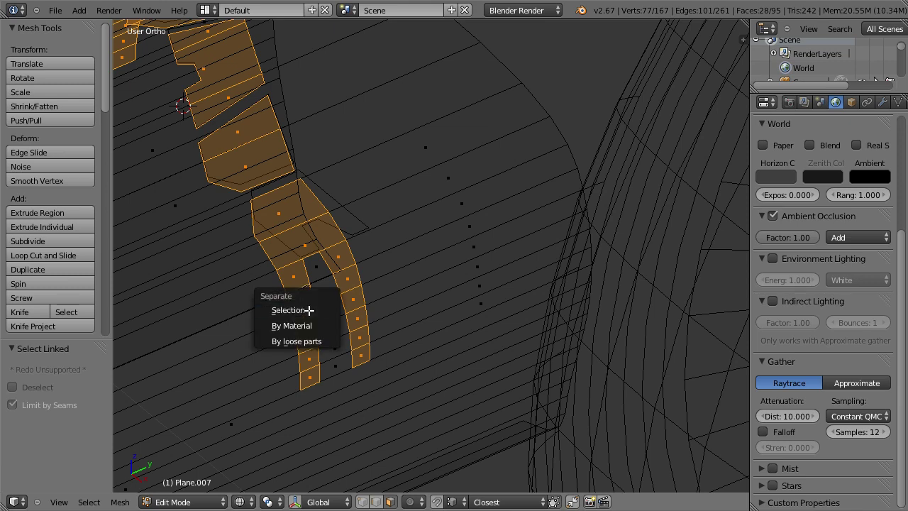
{"action": "left_click", "coordinate": [306, 311]}
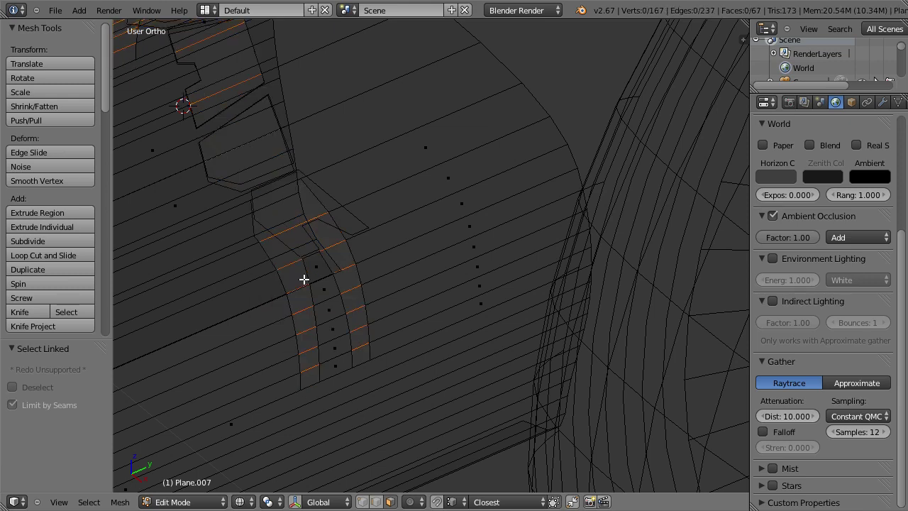
{"action": "scroll", "coordinate": [304, 277], "scroll_direction": "down", "scroll_amount": 6}
{"action": "key", "text": "Tab"}
- Move the flat tread outline row along Y by about 1.158 and another 0.111 to the tyre's centre
{"action": "middle_click_drag", "start_coordinate": [445, 361], "coordinate": [339, 291]}
{"action": "key", "text": "KP_7"}
{"action": "scroll", "coordinate": [432, 310], "scroll_direction": "down", "scroll_amount": 5, "text": "ctrl"}
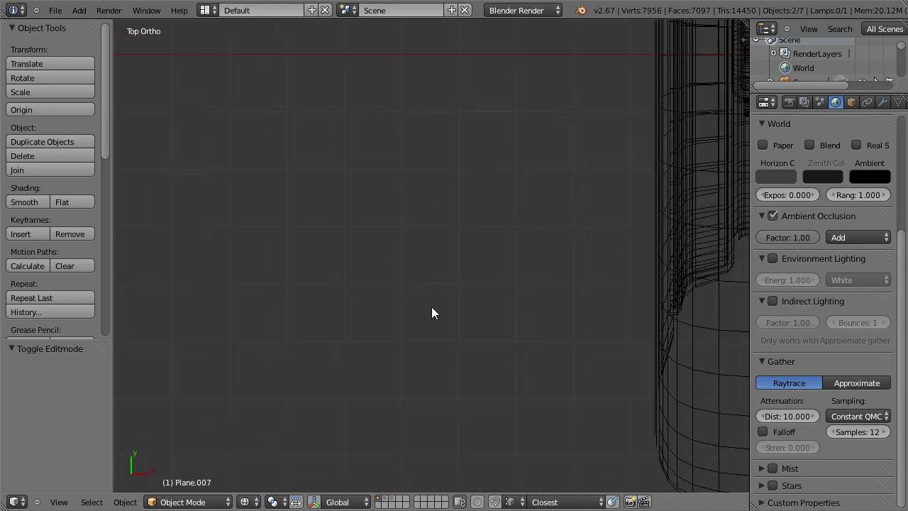
{"action": "scroll", "coordinate": [497, 340], "scroll_direction": "down", "scroll_amount": 3, "text": "shift"}
{"action": "right_click", "coordinate": [460, 410]}
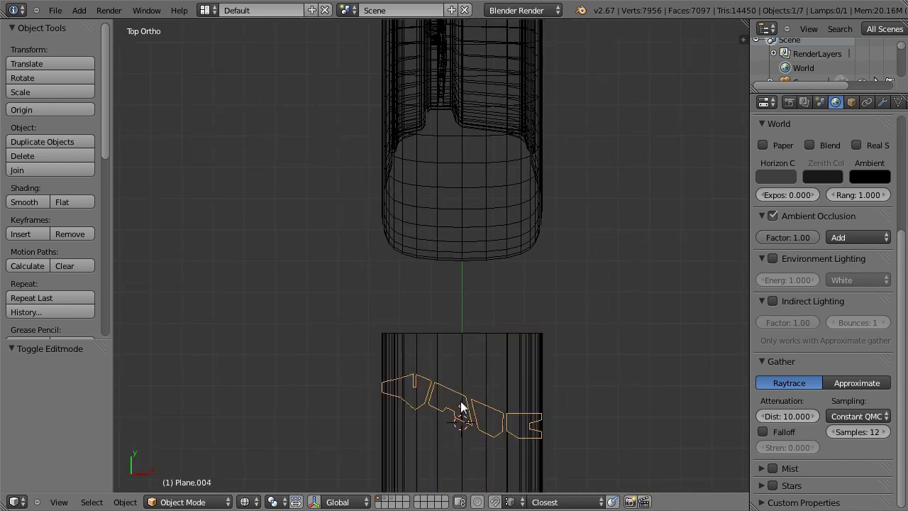
{"action": "key", "text": "g"}
{"action": "key", "text": "y"}
{"action": "left_click", "coordinate": [486, 31]}
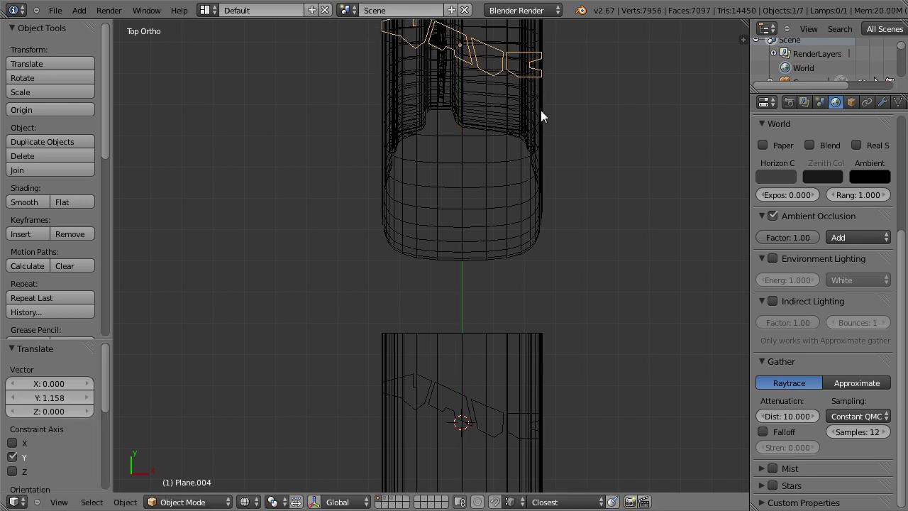
{"action": "middle_click_drag", "start_coordinate": [541, 110], "coordinate": [551, 358], "text": "shift"}
{"action": "scroll", "coordinate": [495, 321], "scroll_direction": "up", "scroll_amount": 2, "text": "shift"}
{"action": "key", "text": "g"}
{"action": "key", "text": "y"}
{"action": "left_click", "coordinate": [501, 294]}
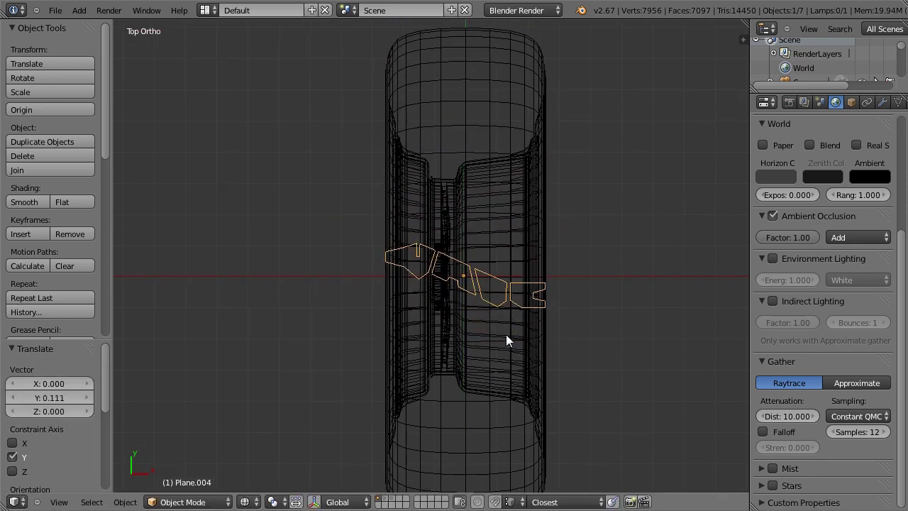
- Switch to solid shading and delete the flat tread outline row
{"action": "scroll", "coordinate": [506, 334], "scroll_direction": "up", "scroll_amount": 3}
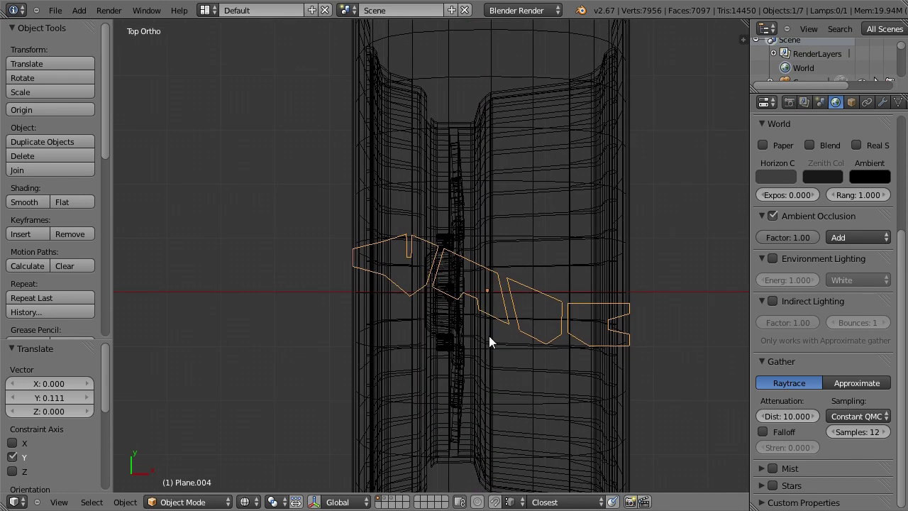
{"action": "key", "text": "z"}
{"action": "middle_click_drag", "start_coordinate": [494, 330], "coordinate": [544, 287]}
{"action": "key", "text": "x"}
{"action": "left_click", "coordinate": [539, 291]}
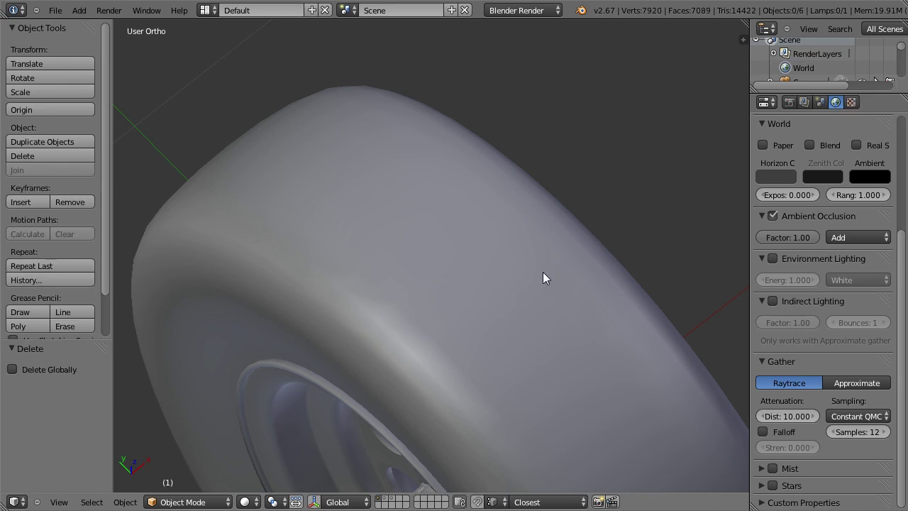
- Move the separated tread row about 1.229 along Y from the strip onto the tyre
{"action": "key", "text": "KP_7"}
{"action": "scroll", "coordinate": [503, 369], "scroll_direction": "down", "scroll_amount": 3}
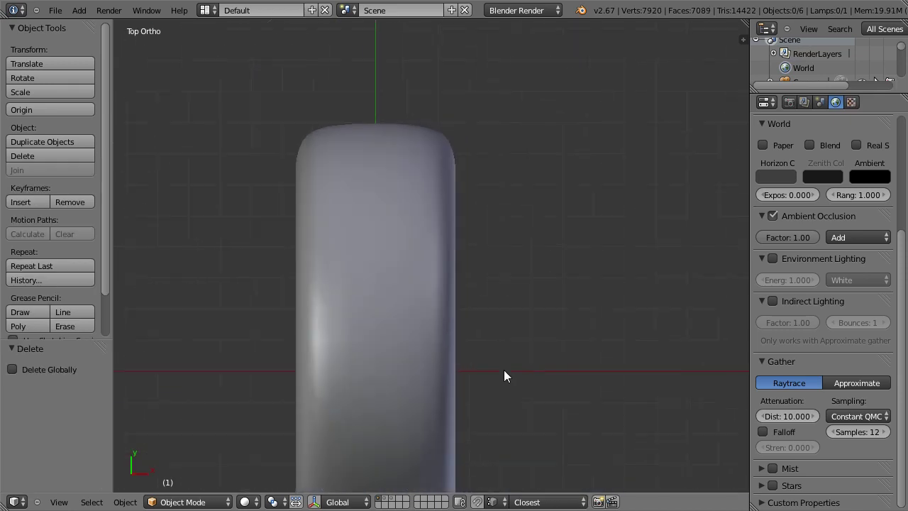
{"action": "middle_click_drag", "start_coordinate": [503, 370], "coordinate": [508, 127], "text": "shift"}
{"action": "scroll", "coordinate": [508, 299], "scroll_direction": "down", "scroll_amount": 4, "text": "shift"}
{"action": "right_click", "coordinate": [454, 387]}
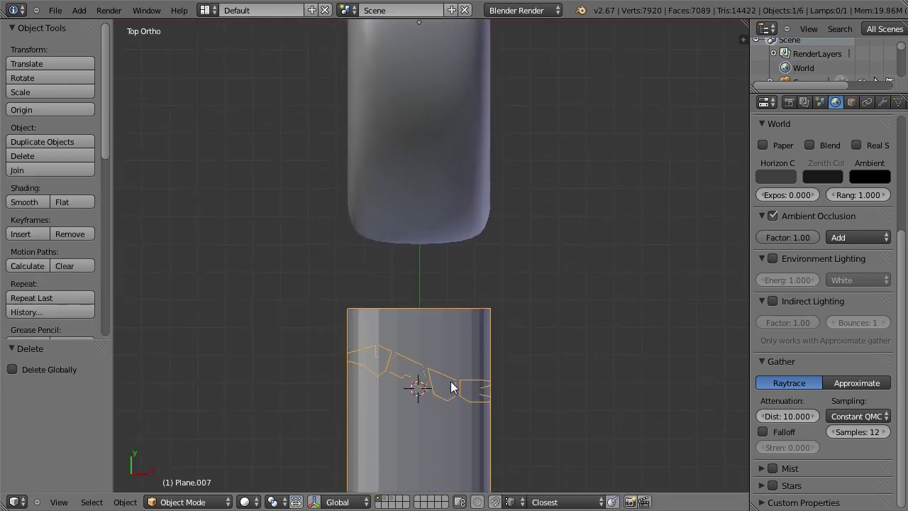
{"action": "key", "text": "shift+d"}
{"action": "key", "text": "y"}
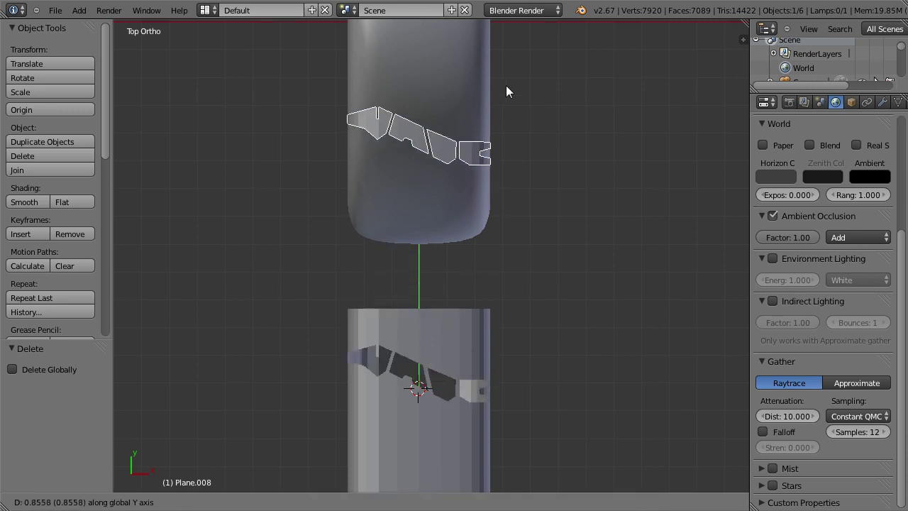
{"action": "left_click", "coordinate": [511, 135]}
{"action": "middle_click_drag", "start_coordinate": [511, 135], "coordinate": [554, 342], "text": "shift"}
- Switch to wireframe shading and move the tread row about 0.043 along Y
{"action": "key", "text": "z"}
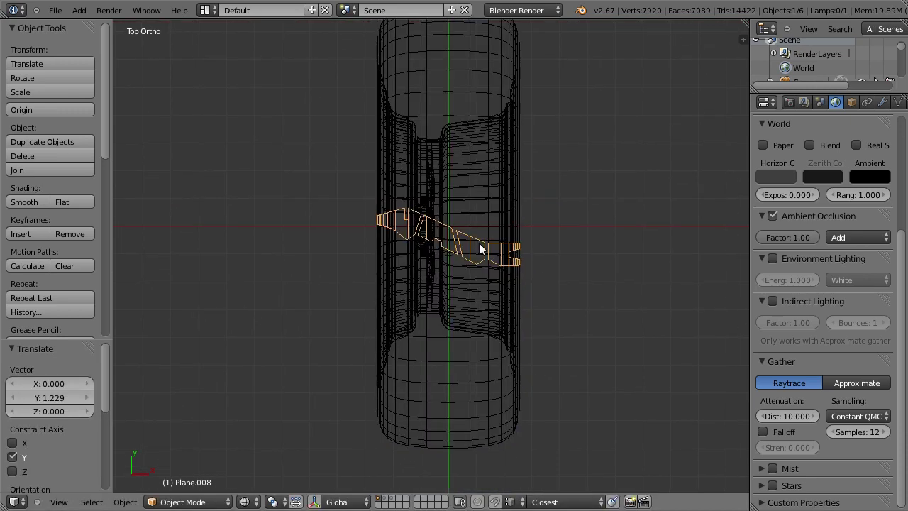
{"action": "key", "text": "g"}
{"action": "key", "text": "y"}
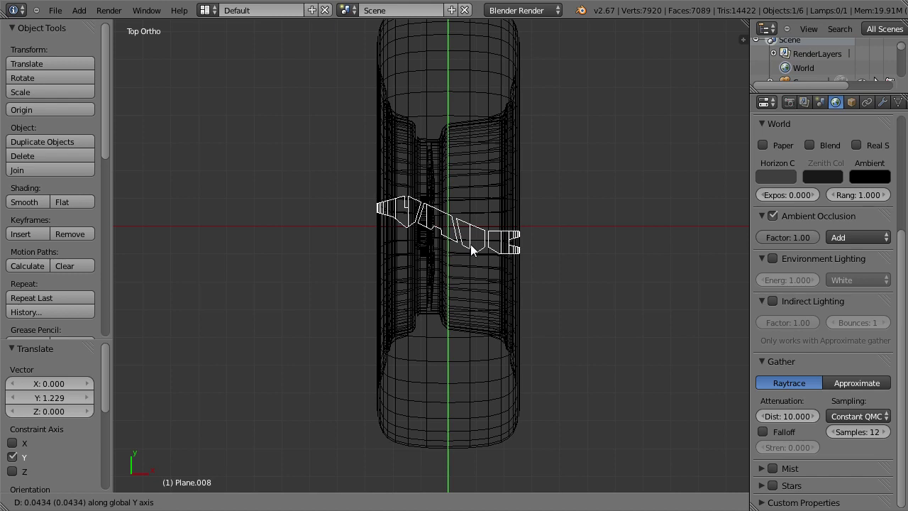
{"action": "left_click", "coordinate": [470, 249]}
- Snap the 3D cursor to the scene centre and set the tread row's origin to the 3D cursor
{"action": "middle_click_drag", "start_coordinate": [470, 249], "coordinate": [545, 241]}
{"action": "scroll", "coordinate": [544, 241], "scroll_direction": "down", "scroll_amount": 6}
{"action": "key", "text": "shift+s"}
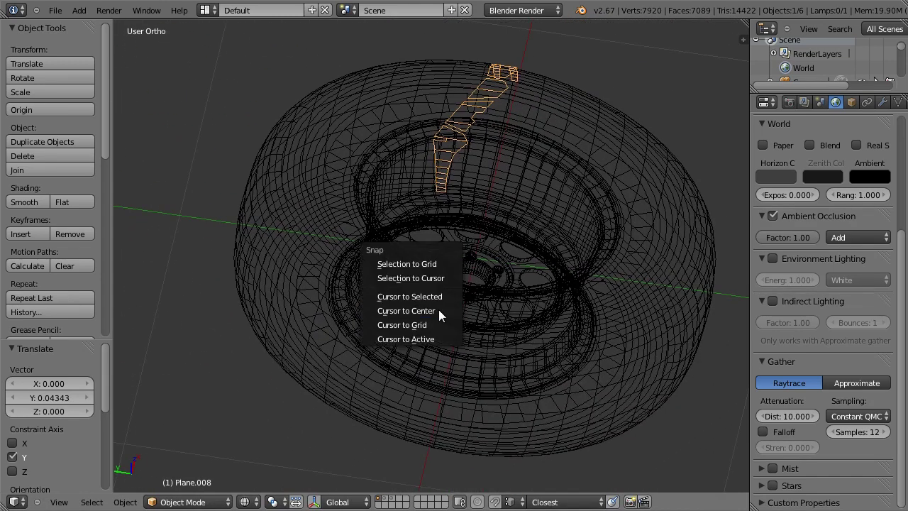
{"action": "left_click", "coordinate": [436, 309]}
{"action": "right_click", "coordinate": [473, 109]}
{"action": "right_click", "coordinate": [477, 106]}
{"action": "key", "text": "shift+ctrl+alt+c"}
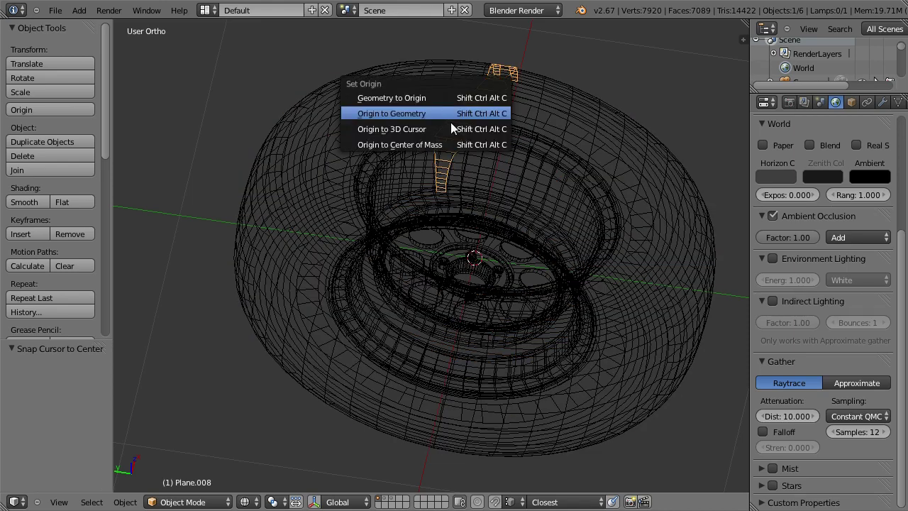
{"action": "left_click", "coordinate": [426, 129]}
- In Edit Mode, select the faces of the two middle tread blocks and inset them by about 0.0059
{"action": "middle_click_drag", "start_coordinate": [433, 135], "coordinate": [460, 222]}
{"action": "key", "text": "Tab"}
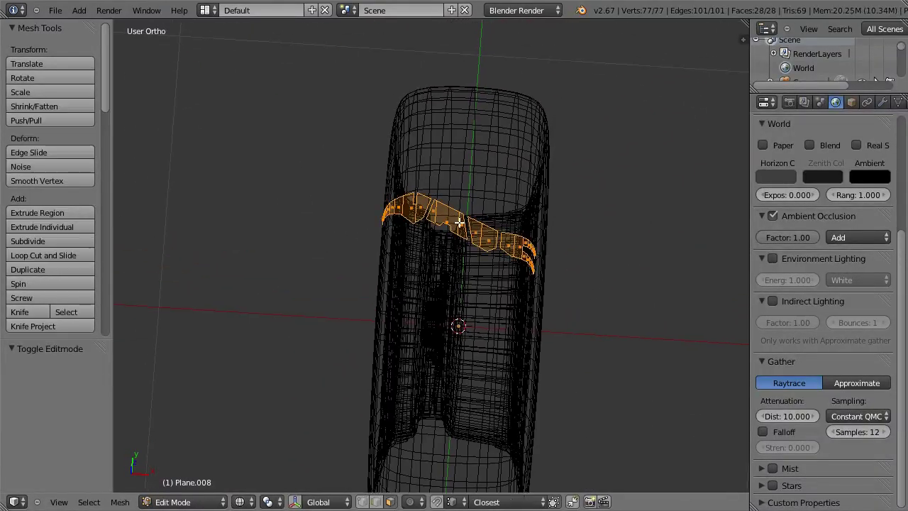
{"action": "key", "text": "KP_1"}
{"action": "middle_click_drag", "start_coordinate": [483, 142], "coordinate": [404, 304], "text": "shift"}
{"action": "right_click", "coordinate": [404, 303]}
{"action": "right_click", "coordinate": [442, 325], "text": "shift"}
{"action": "right_click", "coordinate": [483, 328], "text": "shift"}
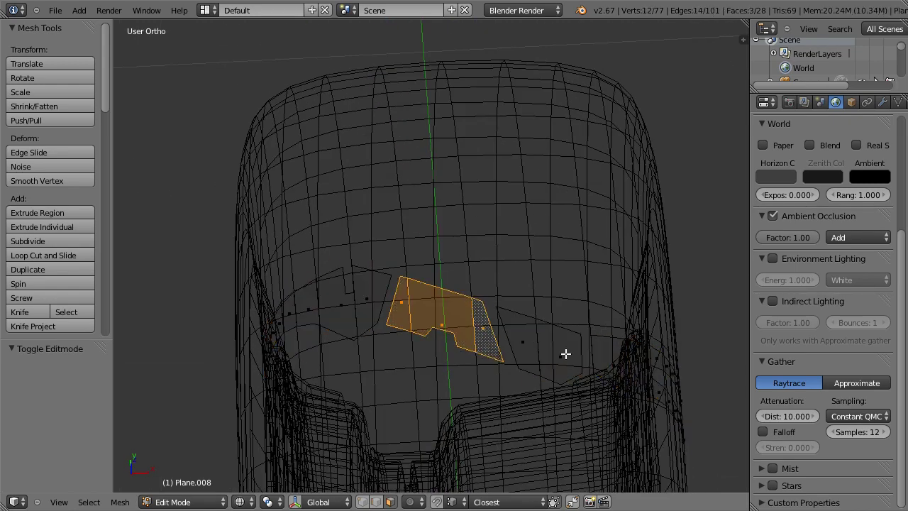
{"action": "right_click", "coordinate": [523, 342], "text": "shift"}
{"action": "right_click", "coordinate": [561, 371], "text": "shift"}
{"action": "middle_click_drag", "start_coordinate": [561, 370], "coordinate": [484, 290], "text": "ctrl"}
{"action": "key", "text": "i"}
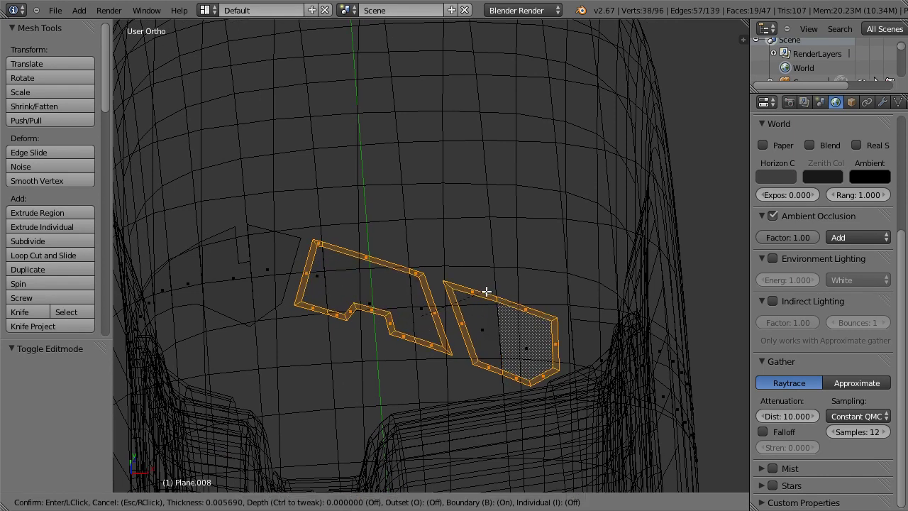
{"action": "left_click", "coordinate": [487, 291]}
- Select only the inner faces of the two inset middle blocks, leaving out their border faces
{"action": "right_click", "coordinate": [525, 338]}
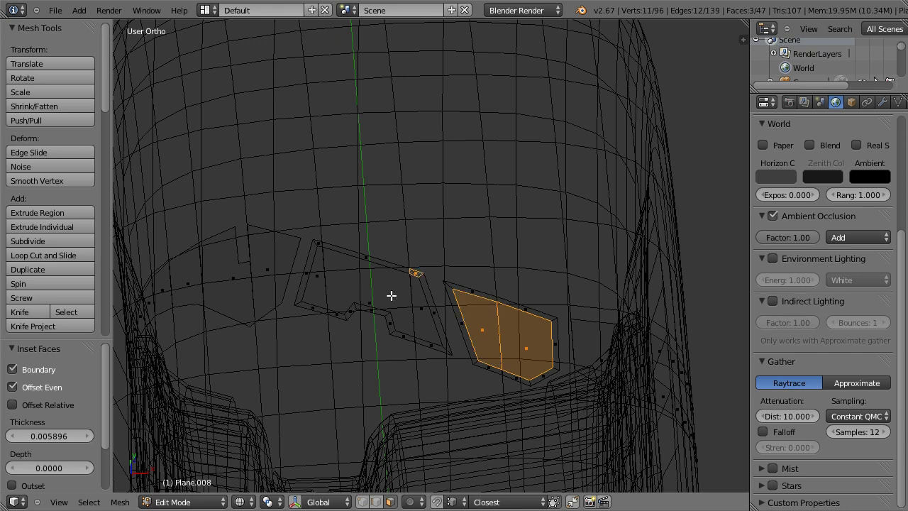
{"action": "right_click", "coordinate": [422, 309]}
{"action": "right_click", "coordinate": [389, 324], "text": "shift"}
{"action": "key", "text": "ctrl+z"}
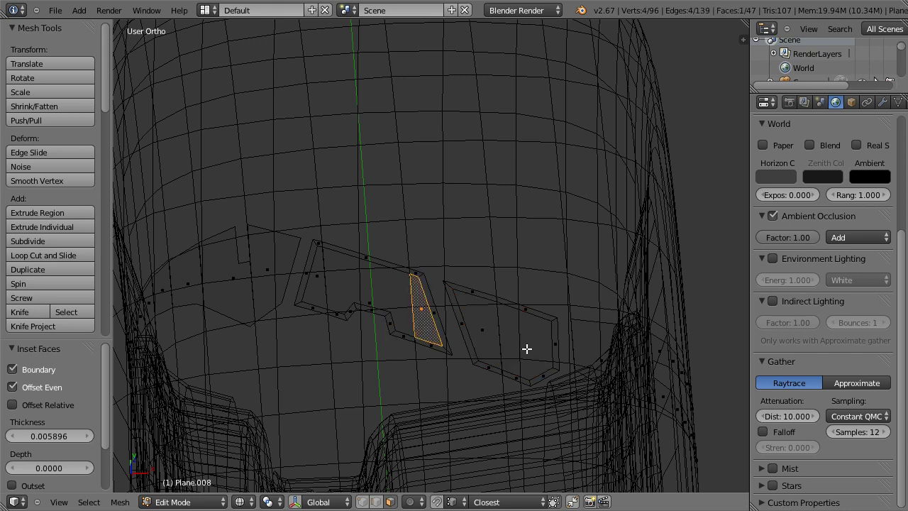
{"action": "right_click", "coordinate": [482, 330], "text": "shift"}
{"action": "right_click", "coordinate": [527, 348], "text": "shift"}
{"action": "right_click", "coordinate": [367, 298], "text": "shift"}
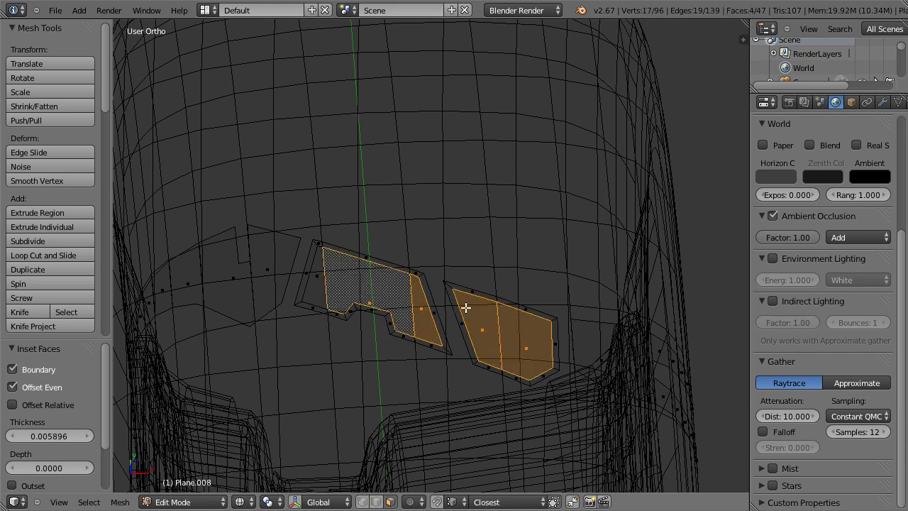
{"action": "right_click", "coordinate": [319, 274], "text": "shift"}
- In front view, raise the selected inner faces about 0.036 along Z, and lower them slightly again
{"action": "key", "text": "KP_1"}
{"action": "key", "text": "KP_Decimal"}
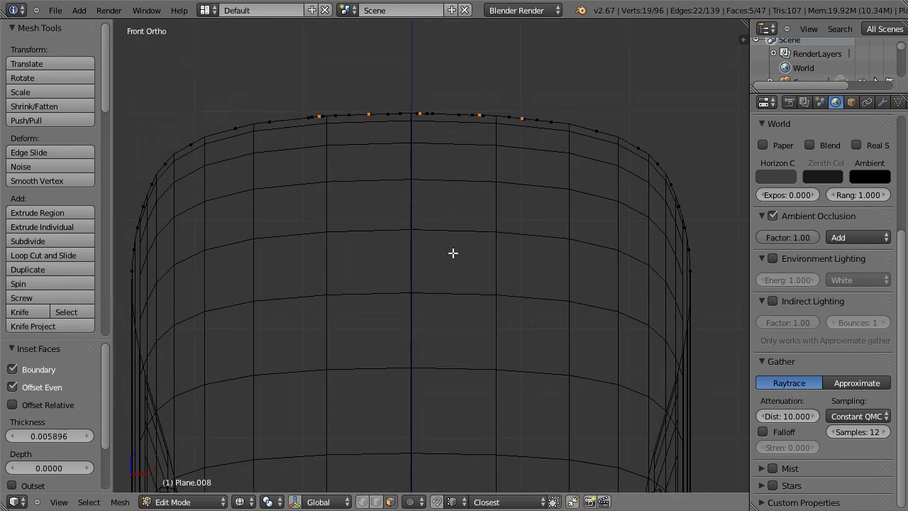
{"action": "key", "text": "g"}
{"action": "key", "text": "z"}
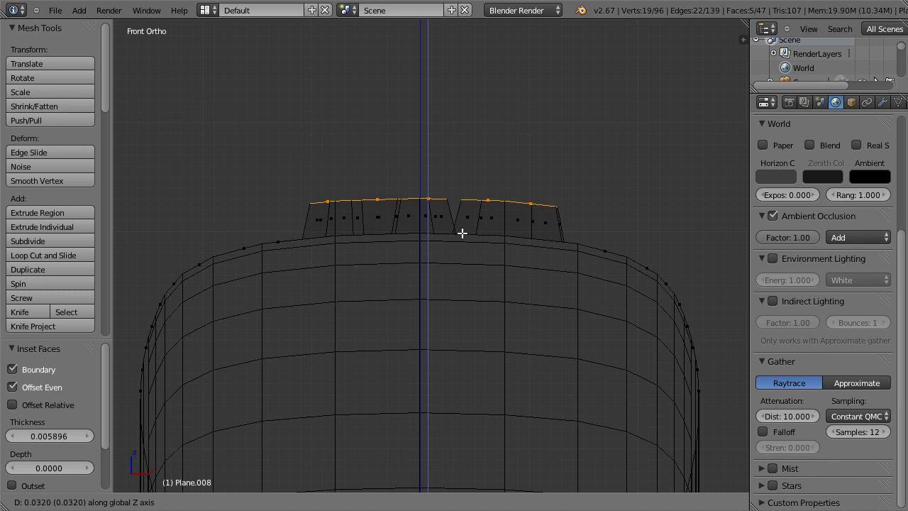
{"action": "left_click", "coordinate": [464, 222]}
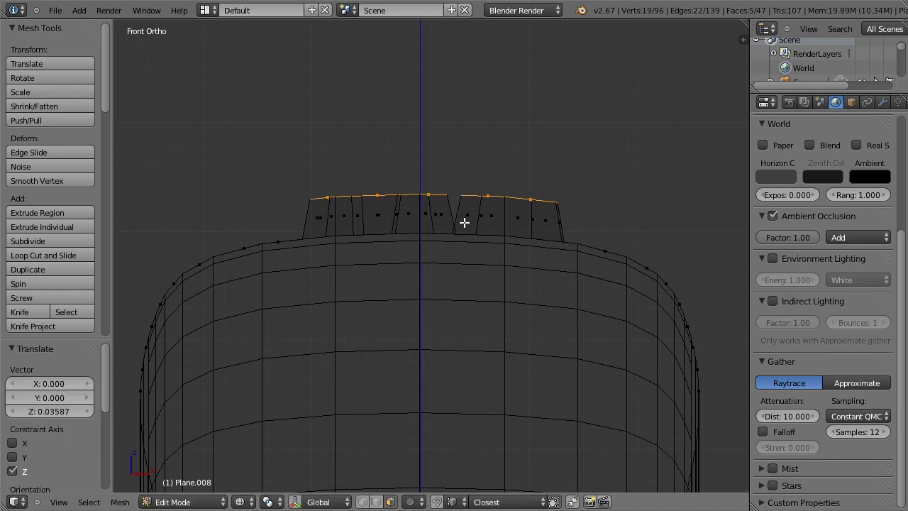
{"action": "key", "text": "g"}
{"action": "key", "text": "z"}
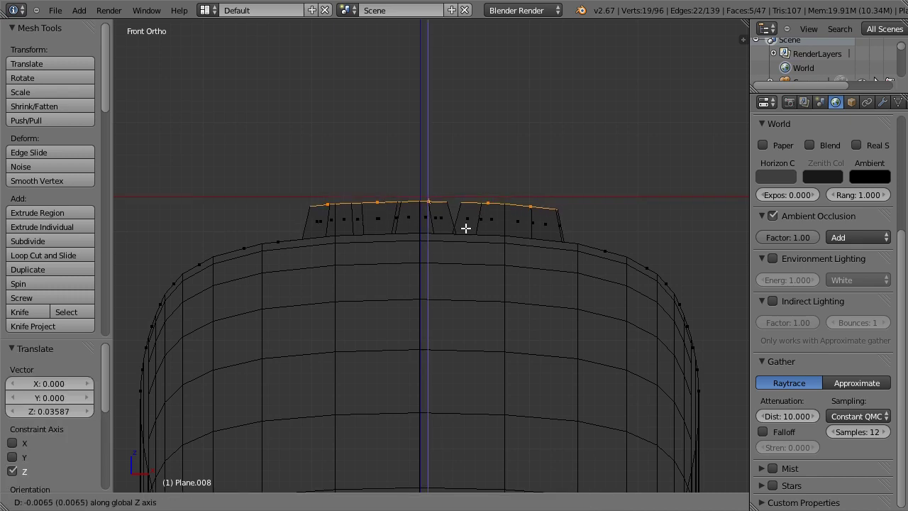
{"action": "left_click", "coordinate": [462, 222]}
- Extrude the whole notched shoulder block outward and shift the new faces about 0.0098 in X and 0.0215 in Z
{"action": "middle_click_drag", "start_coordinate": [462, 222], "coordinate": [345, 246]}
{"action": "right_click", "coordinate": [346, 267]}
{"action": "key", "text": "l"}
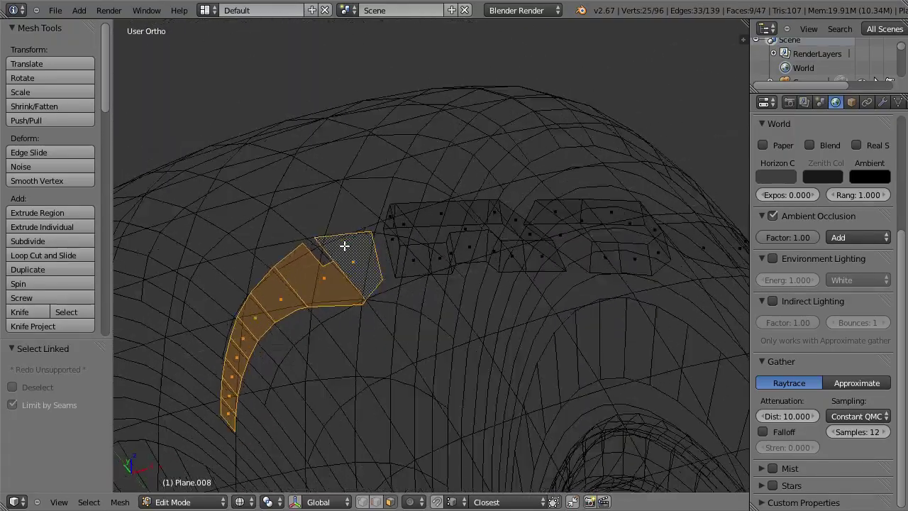
{"action": "key", "text": "KP_3"}
{"action": "key", "text": "KP_1"}
{"action": "key", "text": "e"}
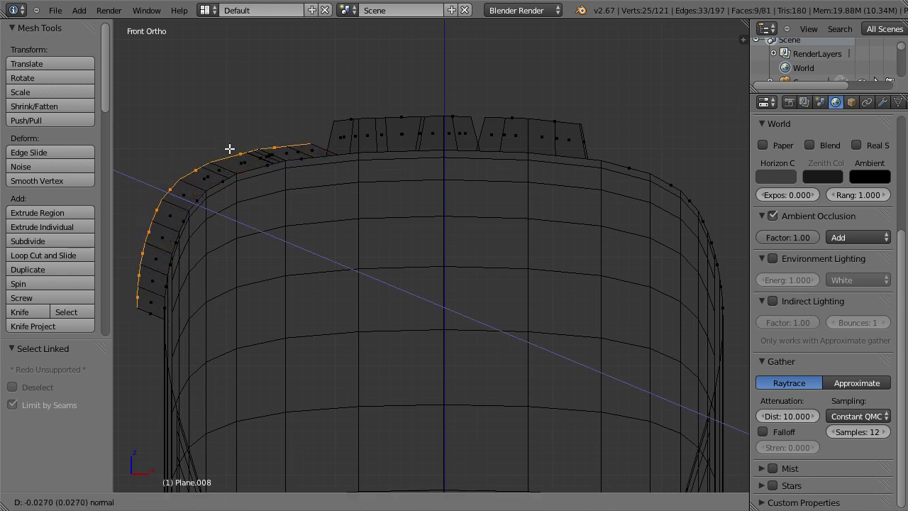
{"action": "left_click", "coordinate": [241, 147]}
{"action": "key", "text": "g"}
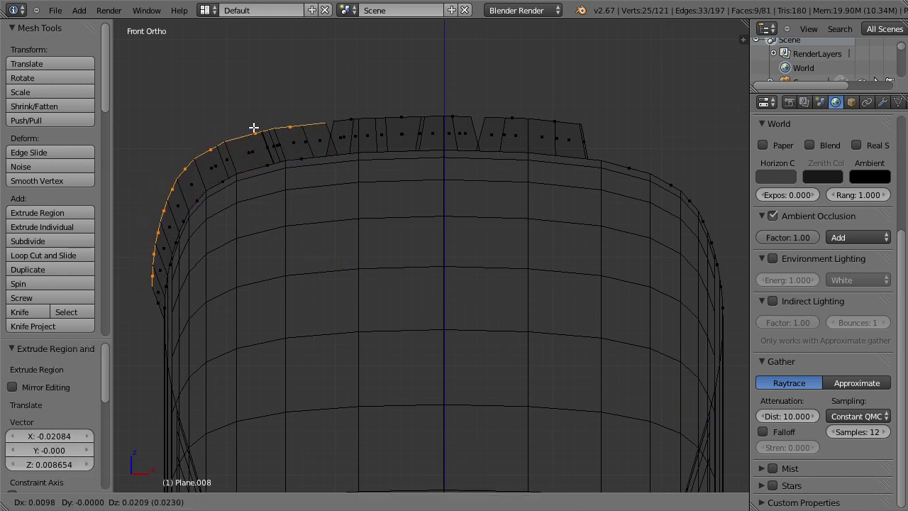
{"action": "left_click", "coordinate": [255, 129]}
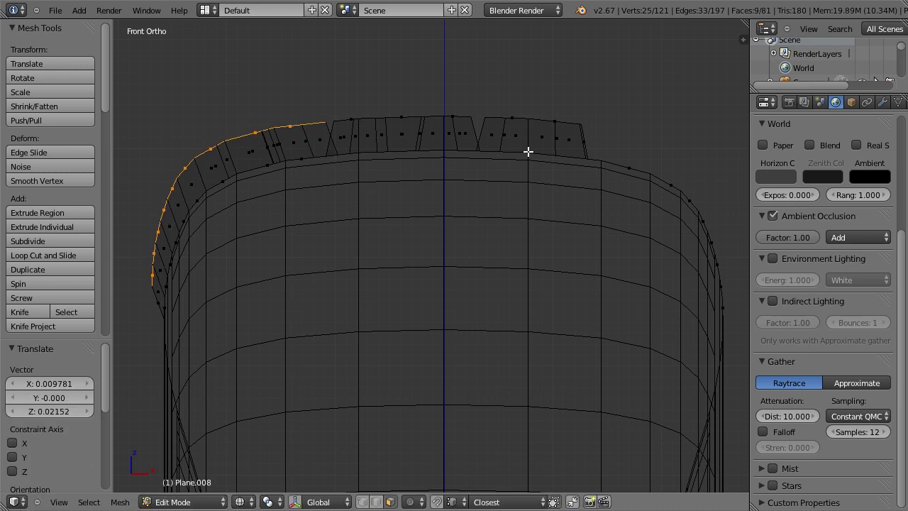
- Extrude the opposite forked shoulder block and move the new faces about 0.0033 in X and 0.0307 in Z
{"action": "middle_click_drag", "start_coordinate": [528, 151], "coordinate": [494, 227]}
{"action": "right_click", "coordinate": [495, 228]}
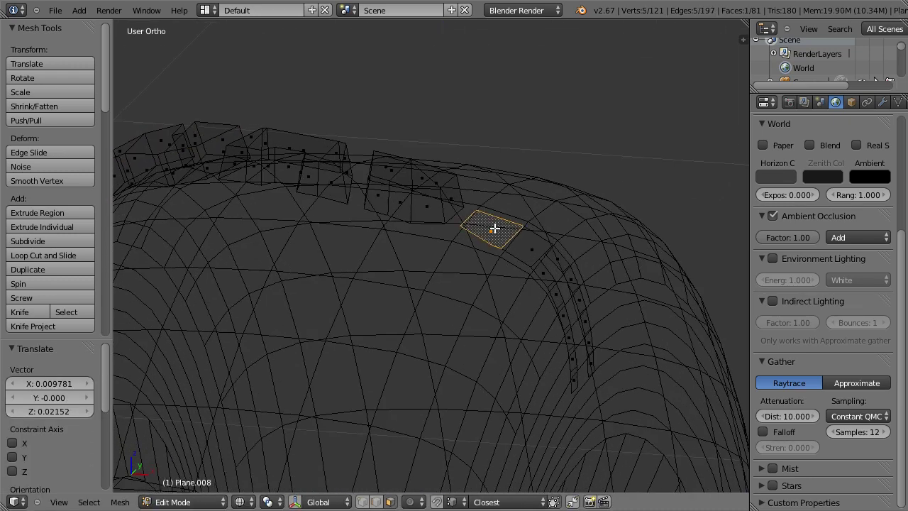
{"action": "key", "text": "l"}
{"action": "key", "text": "KP_1"}
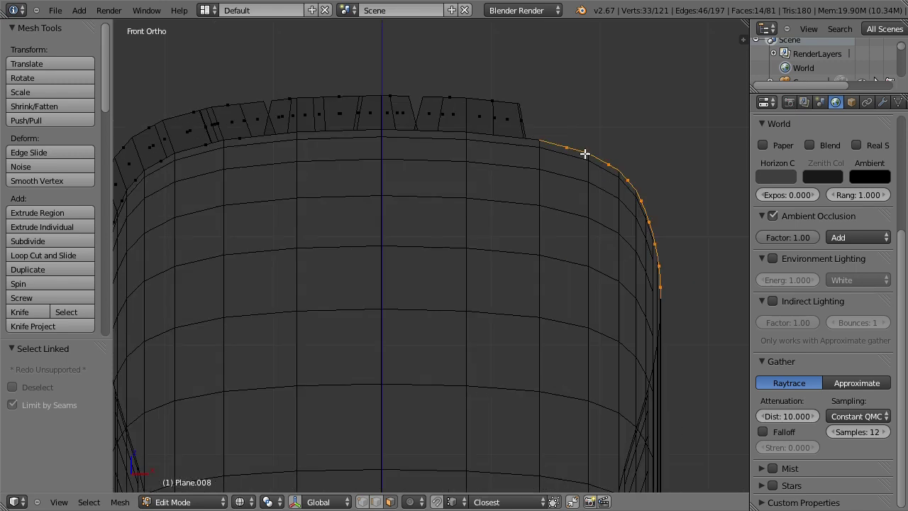
{"action": "key", "text": "e"}
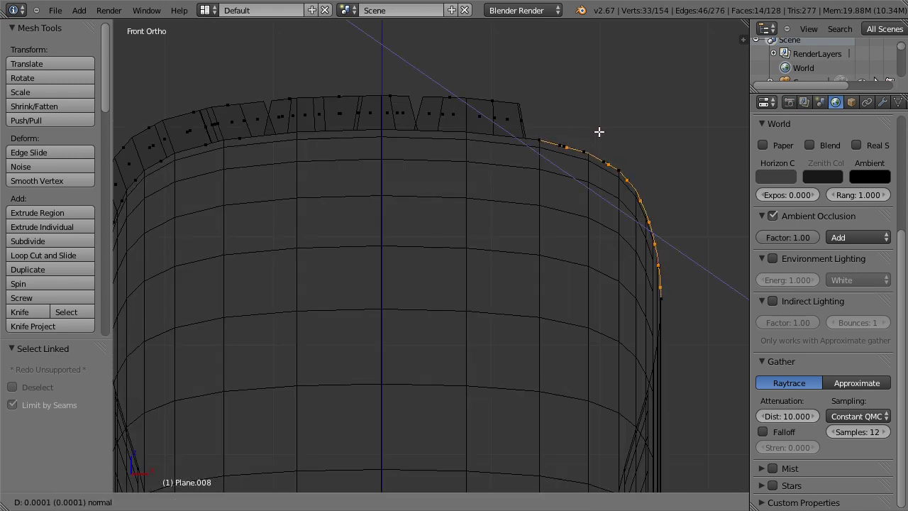
{"action": "left_click", "coordinate": [601, 134]}
{"action": "key", "text": "g"}
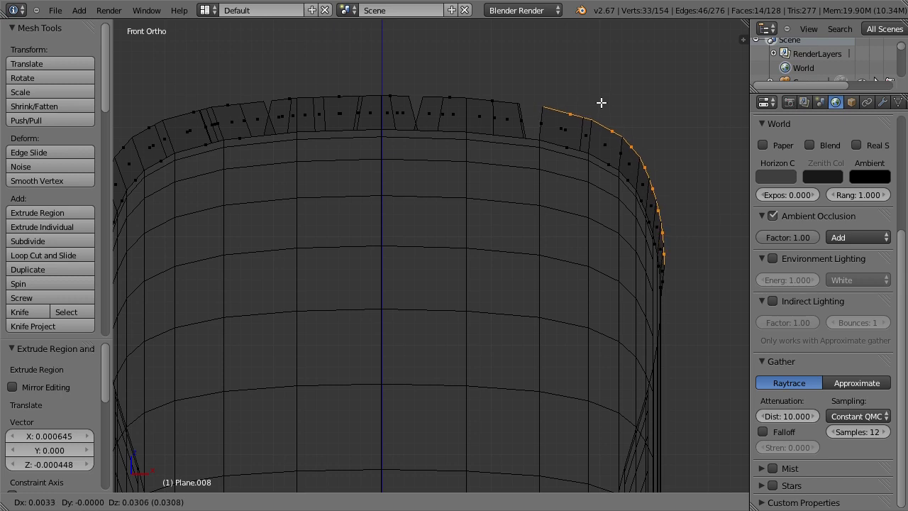
{"action": "left_click", "coordinate": [601, 103]}
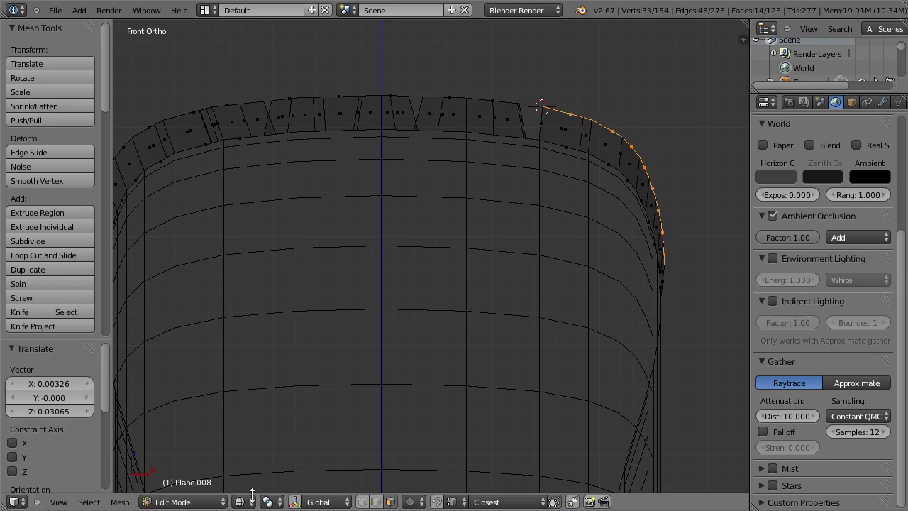
- Set the pivot to the 3D cursor at the block's inner upper corner and scale the extruded faces by 1.087 along X
{"action": "left_click", "coordinate": [283, 500]}
{"action": "left_click", "coordinate": [305, 469]}
{"action": "key", "text": "s"}
{"action": "key", "text": "x"}
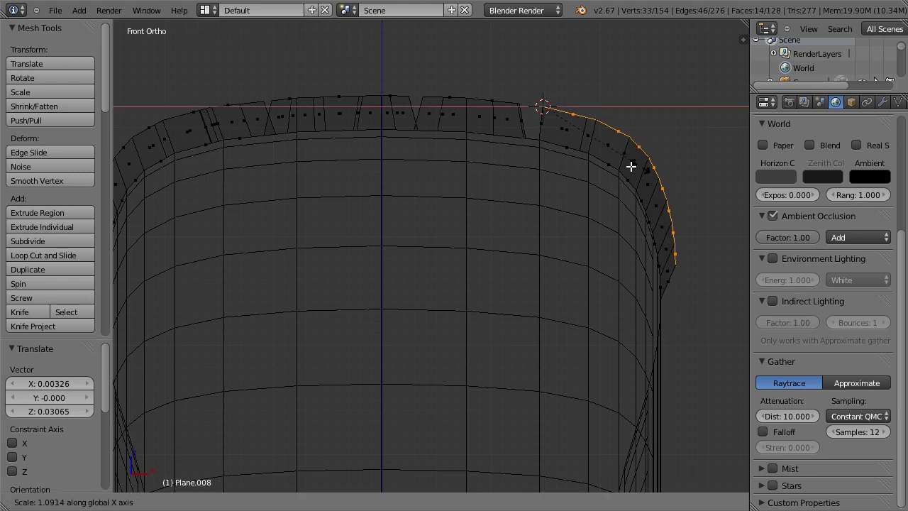
{"action": "left_click", "coordinate": [610, 170]}
- Switch to solid shading, select the faces around the lower end of the notched shoulder block, and delete them
{"action": "scroll", "coordinate": [607, 213], "scroll_direction": "down", "scroll_amount": 3}
{"action": "mouse_move", "coordinate": [614, 209]}
{"action": "middle_mouse_down"}
{"action": "mouse_move", "coordinate": [541, 196]}
{"action": "mouse_move", "coordinate": [450, 210]}
{"action": "mouse_move", "coordinate": [441, 215]}
{"action": "mouse_move", "coordinate": [511, 233]}
{"action": "mouse_move", "coordinate": [604, 213]}
{"action": "mouse_move", "coordinate": [594, 225]}
{"action": "mouse_move", "coordinate": [381, 262]}
{"action": "mouse_move", "coordinate": [402, 243]}
{"action": "mouse_move", "coordinate": [434, 251]}
{"action": "mouse_move", "coordinate": [468, 234]}
{"action": "mouse_move", "coordinate": [455, 235]}
{"action": "middle_mouse_up"}
{"action": "key", "text": "z"}
{"action": "scroll", "coordinate": [455, 234], "scroll_direction": "up", "scroll_amount": 3}
{"action": "right_click", "coordinate": [440, 239]}
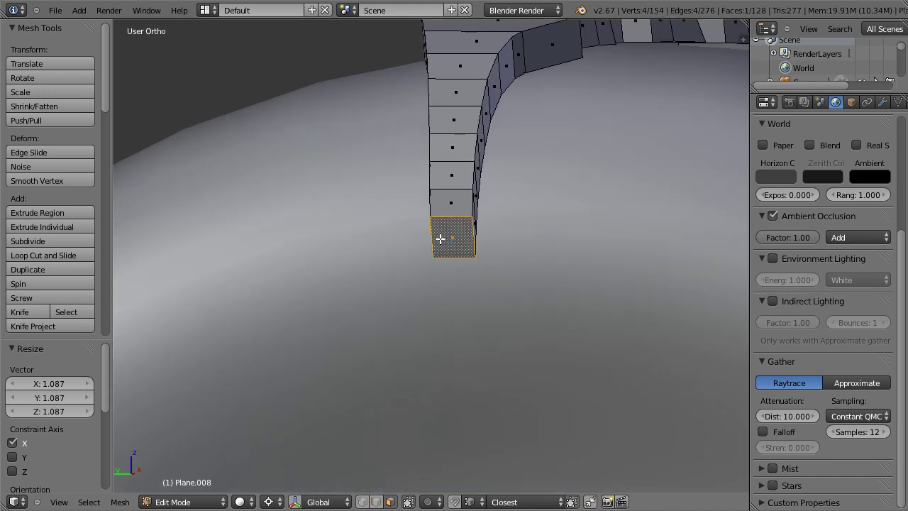
{"action": "key", "text": "ctrl+KP_Add"}
{"action": "key", "text": "ctrl+KP_Add"}
{"action": "key", "text": "ctrl+KP_Add"}
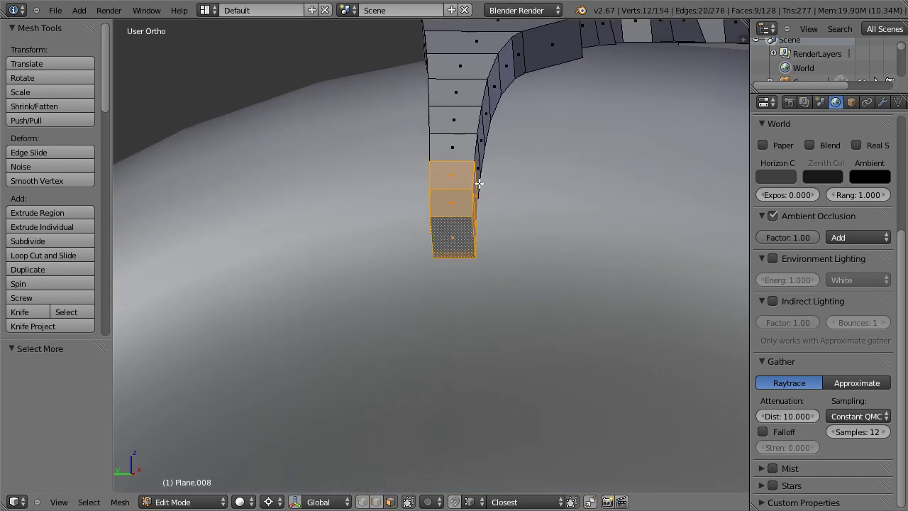
{"action": "middle_click_drag", "start_coordinate": [478, 185], "coordinate": [458, 227]}
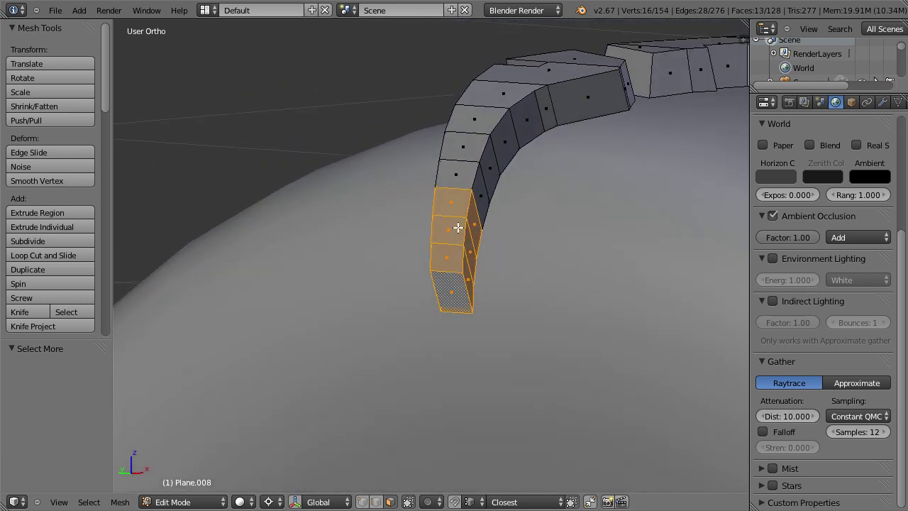
{"action": "key", "text": "x"}
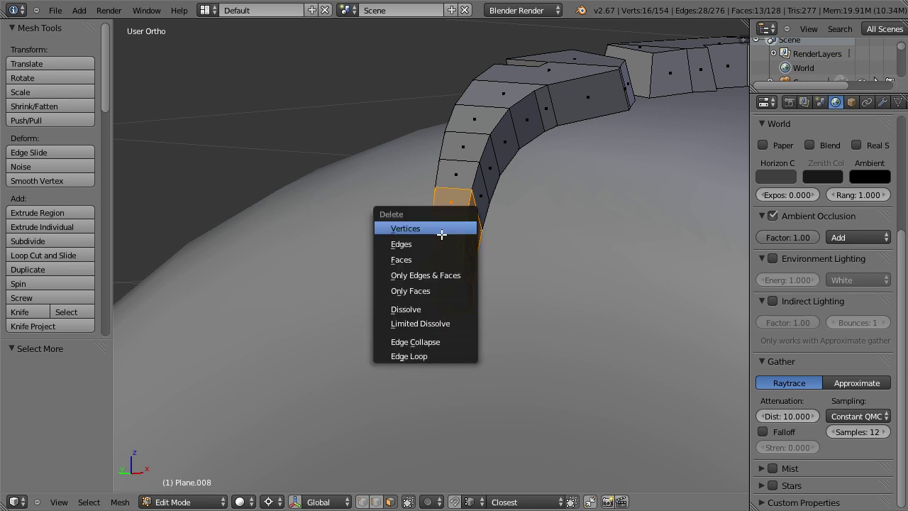
{"action": "left_click", "coordinate": [438, 257]}
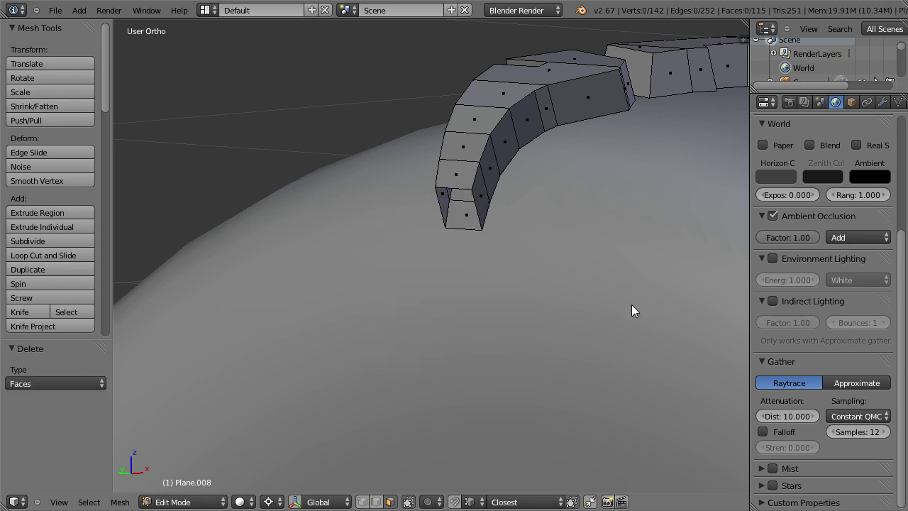
- Start the Screencast Keys display in the 3D view
{"action": "key", "text": "n"}
{"action": "left_click_drag", "start_coordinate": [742, 279], "coordinate": [745, 500]}
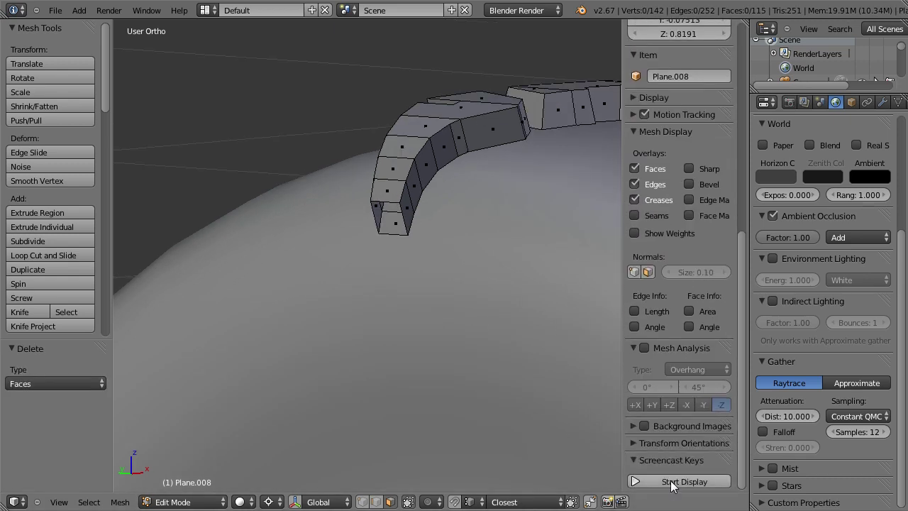
{"action": "left_click", "coordinate": [685, 482]}
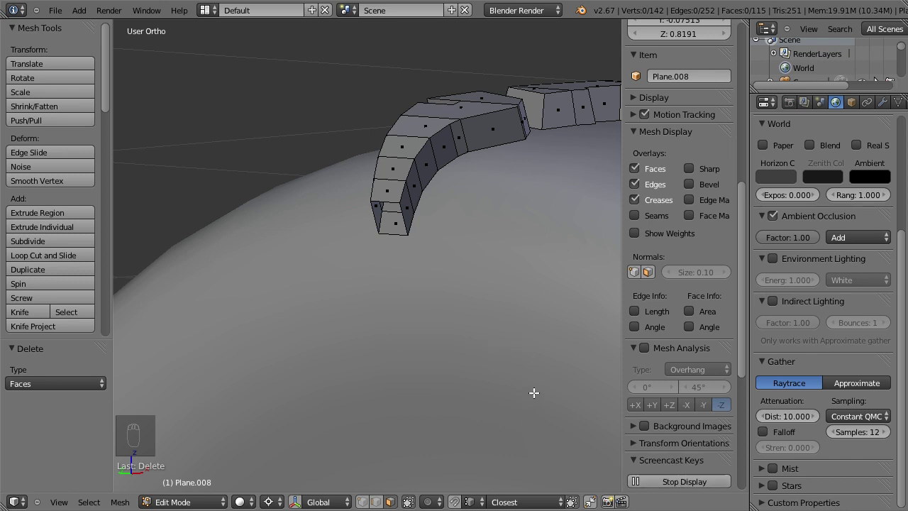
{"action": "key", "text": "n"}
- Switch to edge selection and close the open lower end of the notched shoulder block with a new face
{"action": "scroll", "coordinate": [583, 162], "scroll_direction": "up", "scroll_amount": 3}
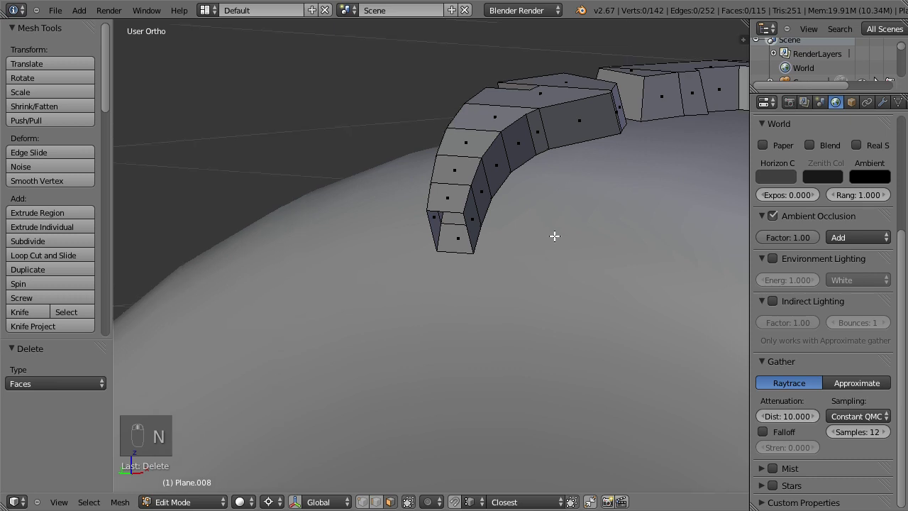
{"action": "middle_click_drag", "start_coordinate": [568, 215], "coordinate": [545, 210], "text": "shift"}
{"action": "key", "text": "ctrl+Tab"}
{"action": "left_click", "coordinate": [395, 280]}
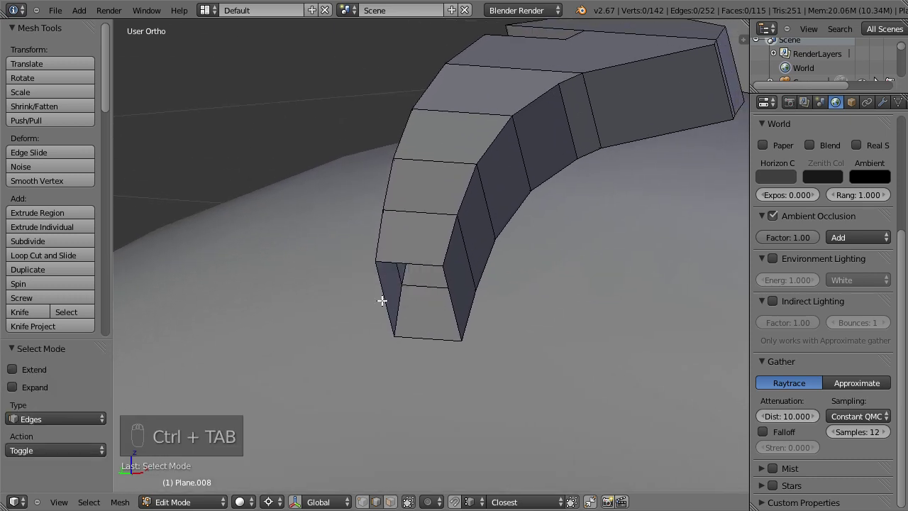
{"action": "key", "text": "f"}
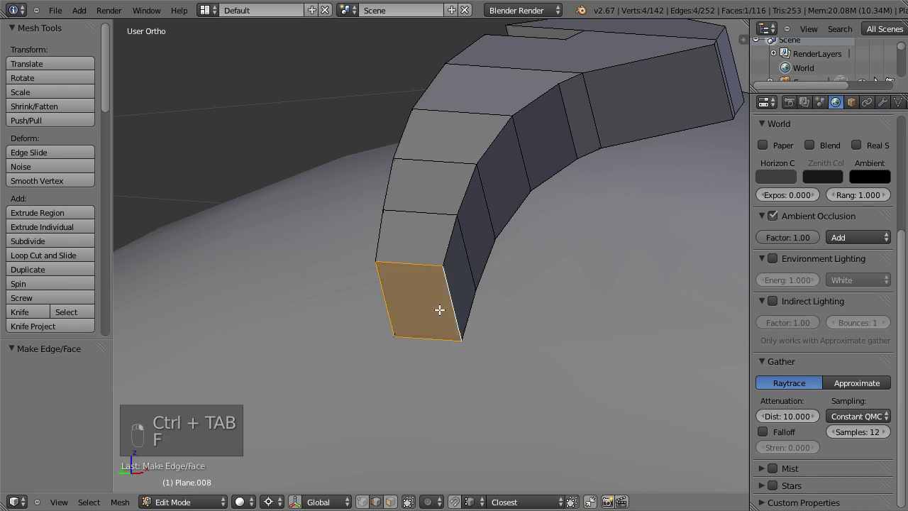
- Select the crosswise edges along the top of the notched shoulder block's curved outer part and scale them by 0.874 along X
{"action": "middle_click_drag", "start_coordinate": [494, 288], "coordinate": [423, 216]}
{"action": "right_click", "coordinate": [434, 263]}
{"action": "right_click", "coordinate": [501, 105], "text": "shift"}
{"action": "right_click", "coordinate": [566, 77], "text": "shift"}
{"action": "middle_click_drag", "start_coordinate": [566, 77], "coordinate": [567, 172]}
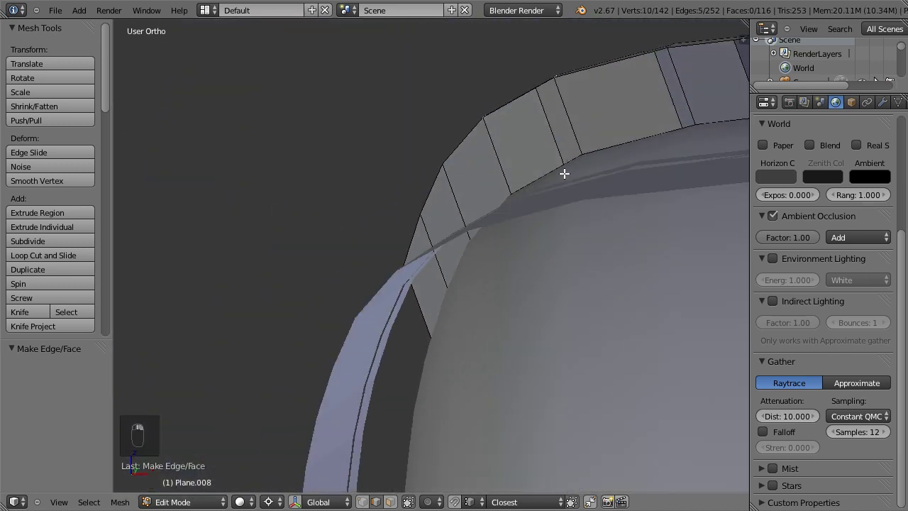
{"action": "key", "text": "KP_3"}
{"action": "key", "text": "KP_1"}
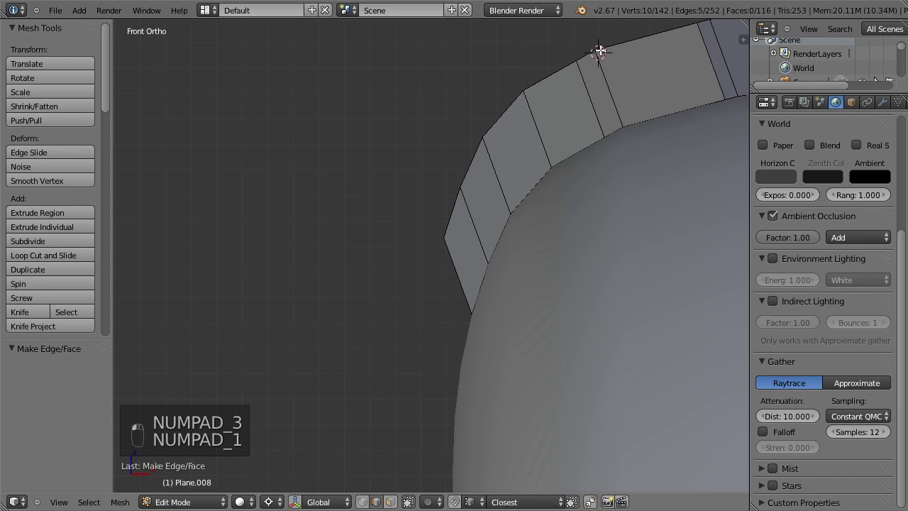
{"action": "key", "text": "s"}
{"action": "key", "text": "x"}
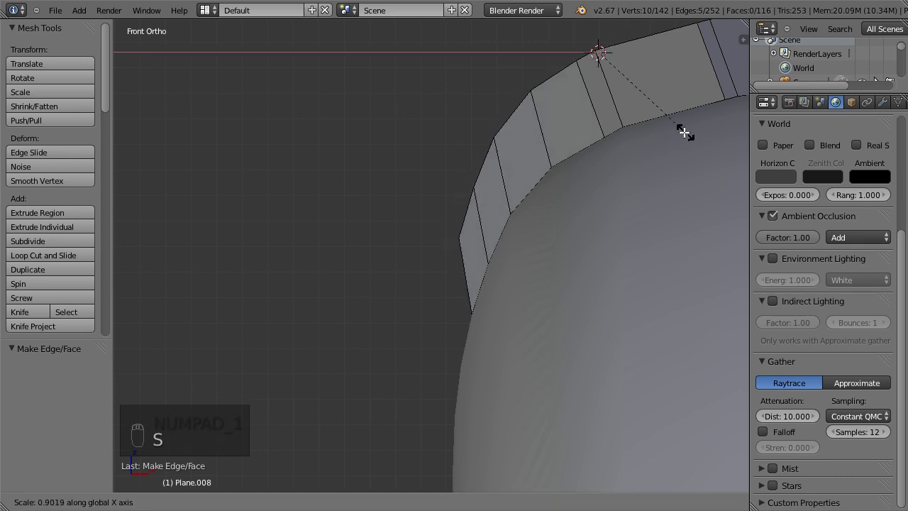
{"action": "left_click", "coordinate": [676, 134]}
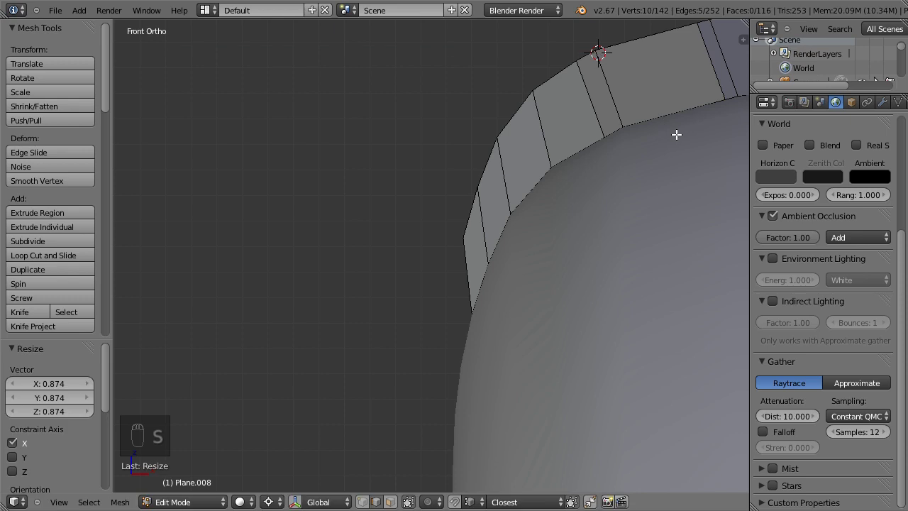
{"action": "scroll", "coordinate": [636, 300], "scroll_direction": "down", "scroll_amount": 5}
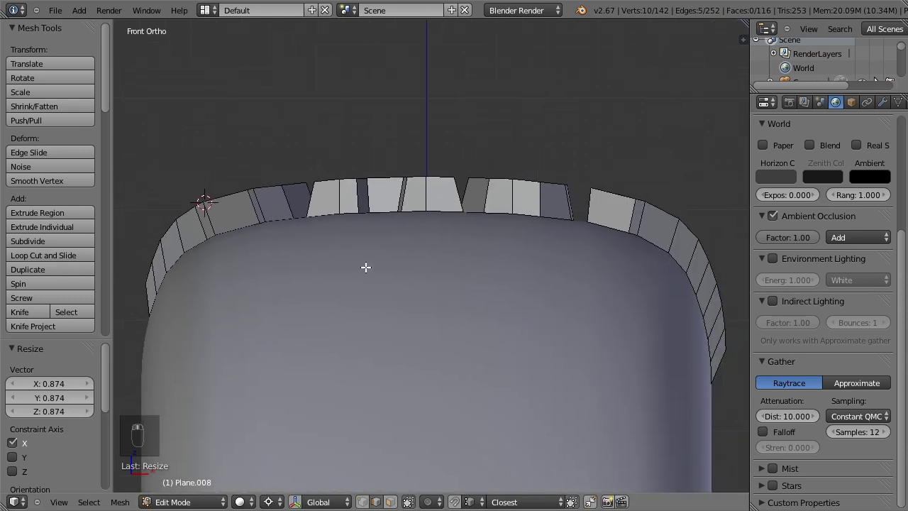
- From the top view, move the inner top edge of the forked shoulder block by 0.002998 along X to slope its wall
{"action": "key", "text": "KP_7"}
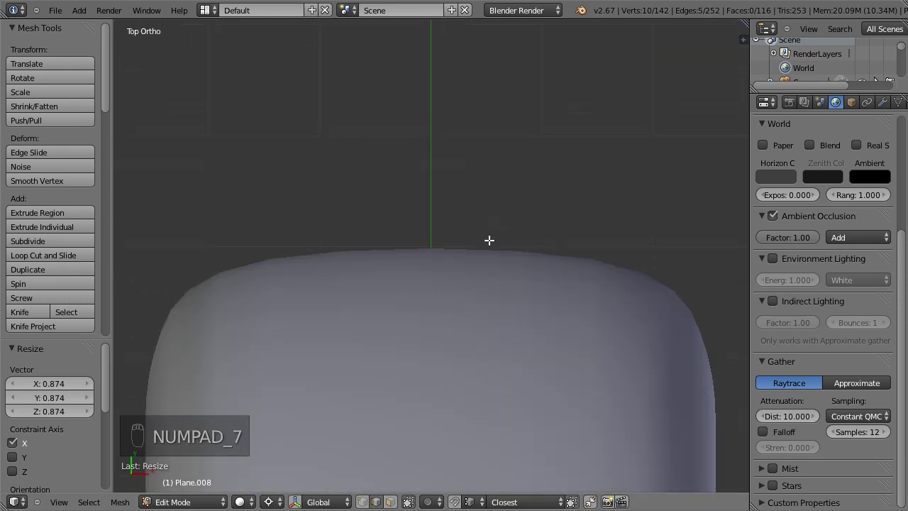
{"action": "key", "text": "KP_Decimal"}
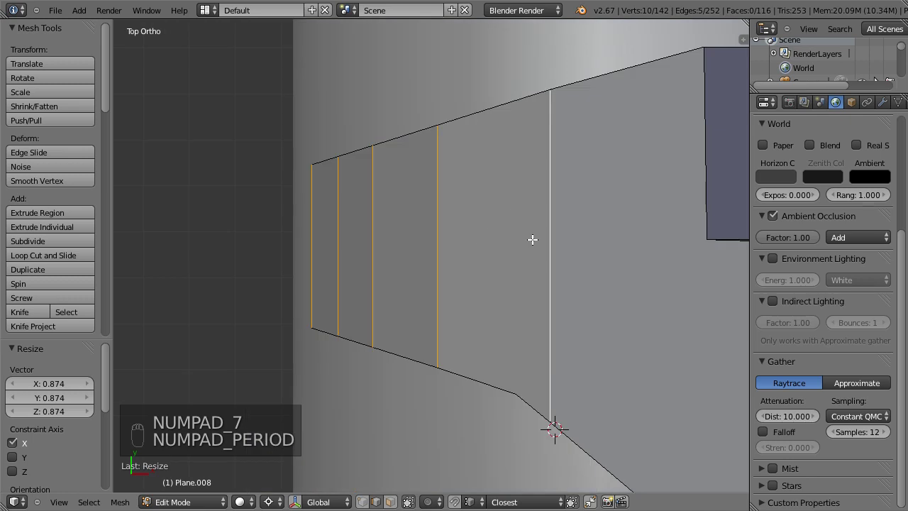
{"action": "scroll", "coordinate": [532, 239], "scroll_direction": "down", "scroll_amount": 2}
{"action": "scroll", "coordinate": [391, 212], "scroll_direction": "down", "scroll_amount": 2}
{"action": "scroll", "coordinate": [252, 113], "scroll_direction": "up", "scroll_amount": 3}
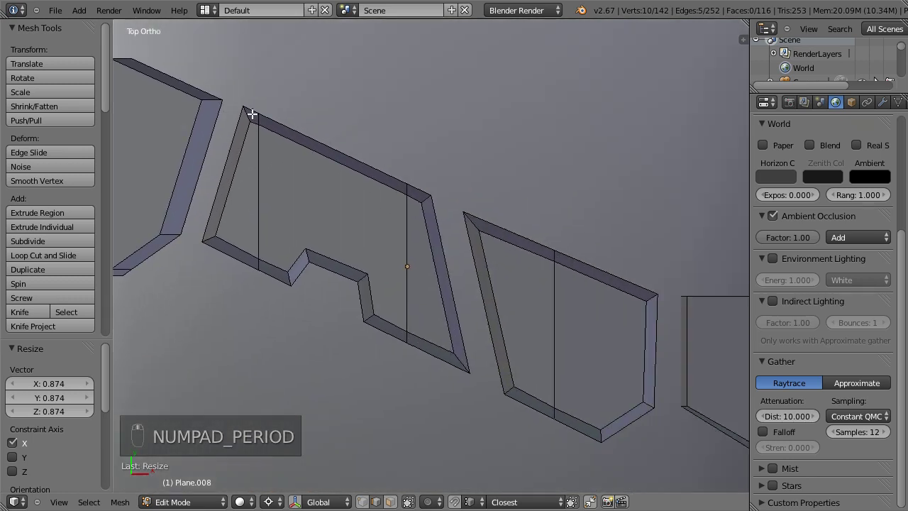
{"action": "scroll", "coordinate": [541, 219], "scroll_direction": "up", "scroll_amount": 6, "text": "ctrl"}
{"action": "right_click", "coordinate": [327, 234]}
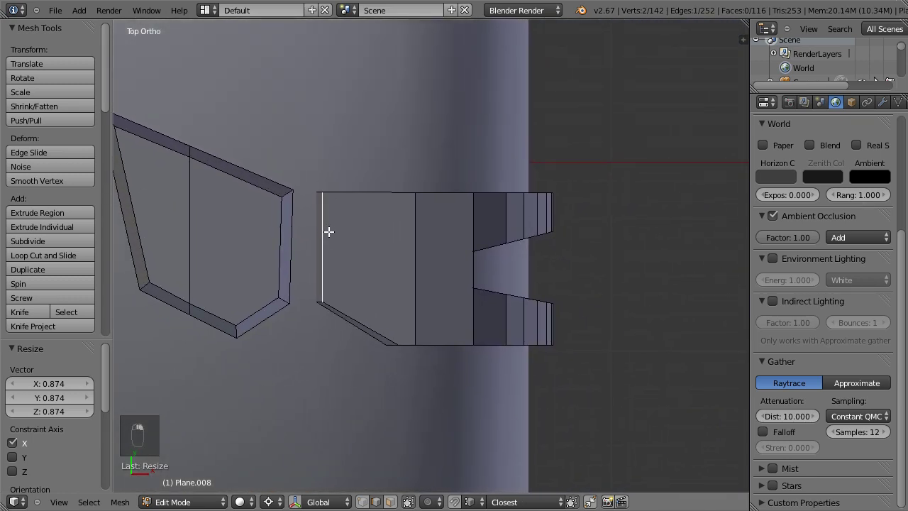
{"action": "key", "text": "g"}
{"action": "left_click", "coordinate": [333, 235]}
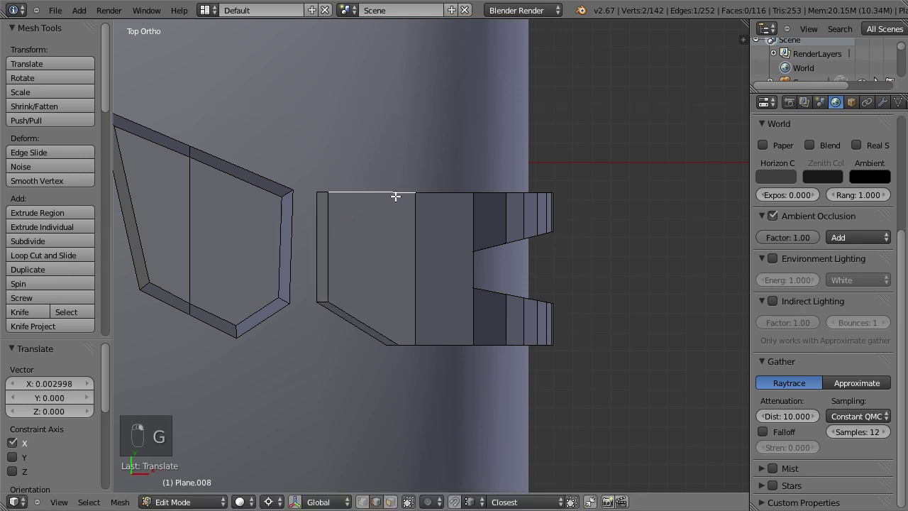
- Slope the forked shoulder block's two long sides by moving their top edges -0.004871 and 0.004122 along Y
{"action": "key", "text": "g"}
{"action": "key", "text": "g"}
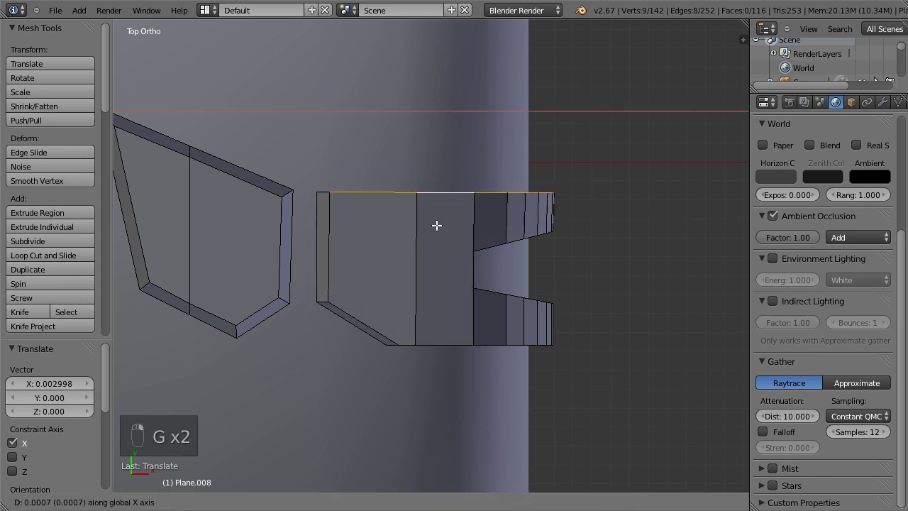
{"action": "left_click", "coordinate": [435, 219]}
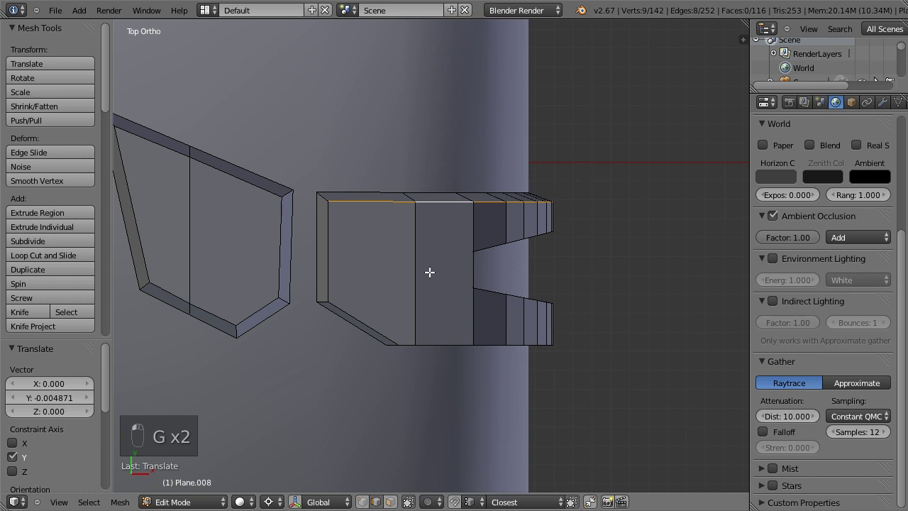
{"action": "right_click", "coordinate": [415, 344], "text": "alt"}
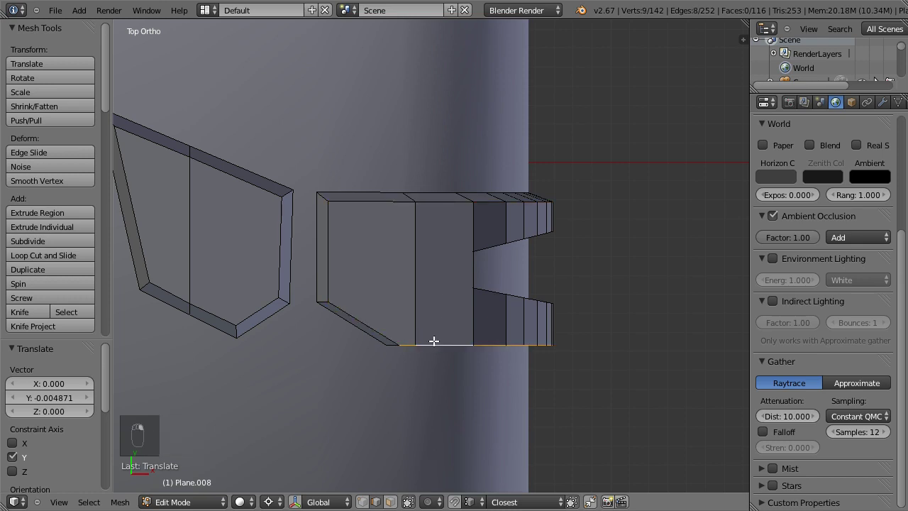
{"action": "key", "text": "g"}
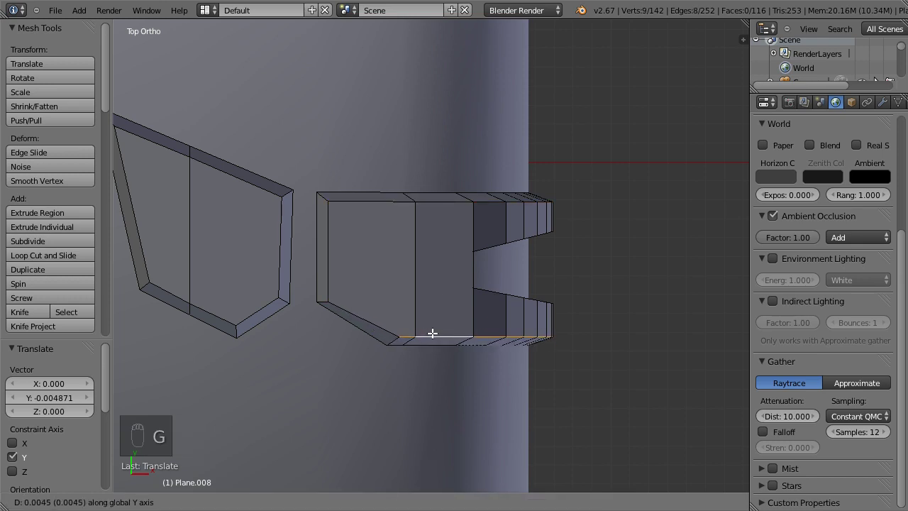
{"action": "left_click", "coordinate": [432, 333]}
- Move the notched shoulder block's upper side edges inward along Y, the outer run by -0.00637 and the inner edge by -0.002248
{"action": "scroll", "coordinate": [496, 308], "scroll_direction": "left", "scroll_amount": 5, "text": "ctrl"}
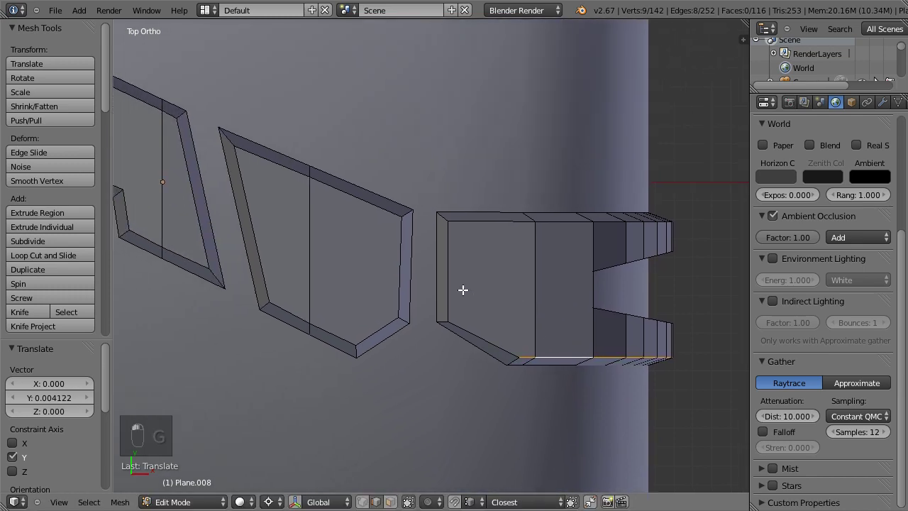
{"action": "scroll", "coordinate": [513, 320], "scroll_direction": "left", "scroll_amount": 8, "text": "ctrl"}
{"action": "scroll", "coordinate": [426, 284], "scroll_direction": "up", "scroll_amount": 3, "text": "shift"}
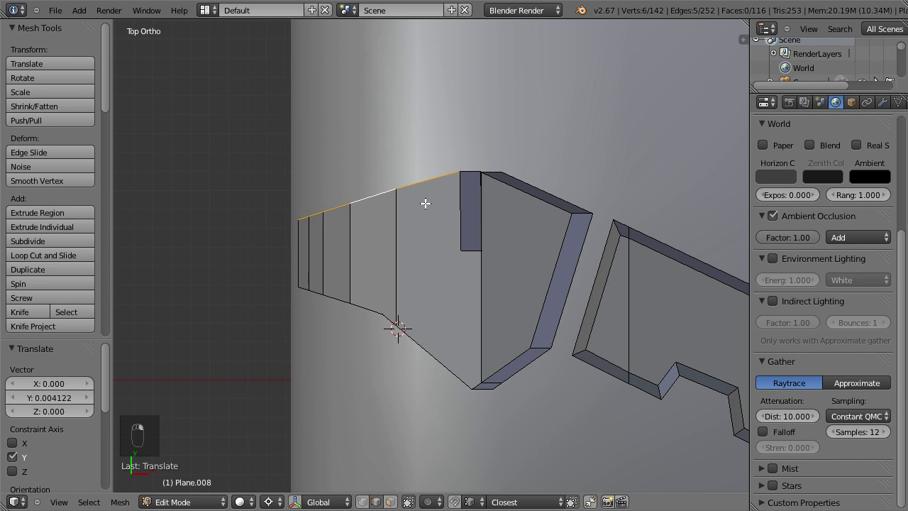
{"action": "key", "text": "g"}
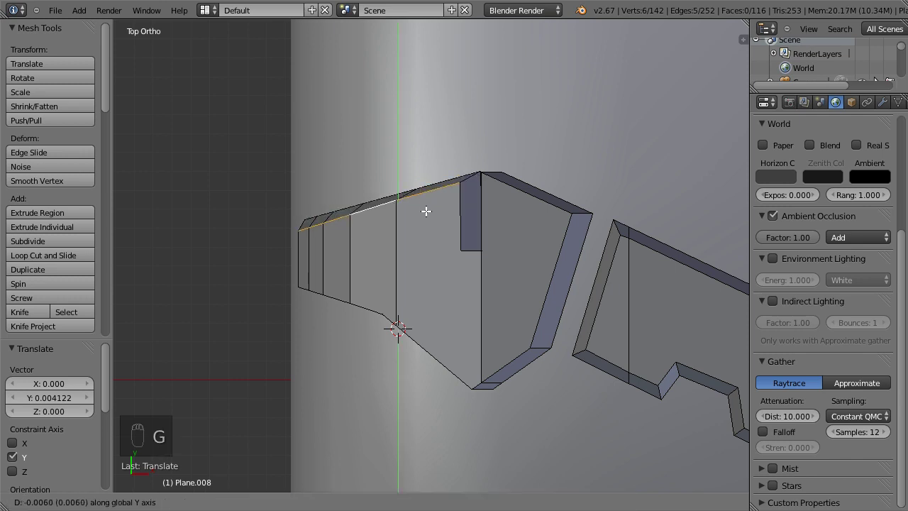
{"action": "left_click", "coordinate": [454, 207]}
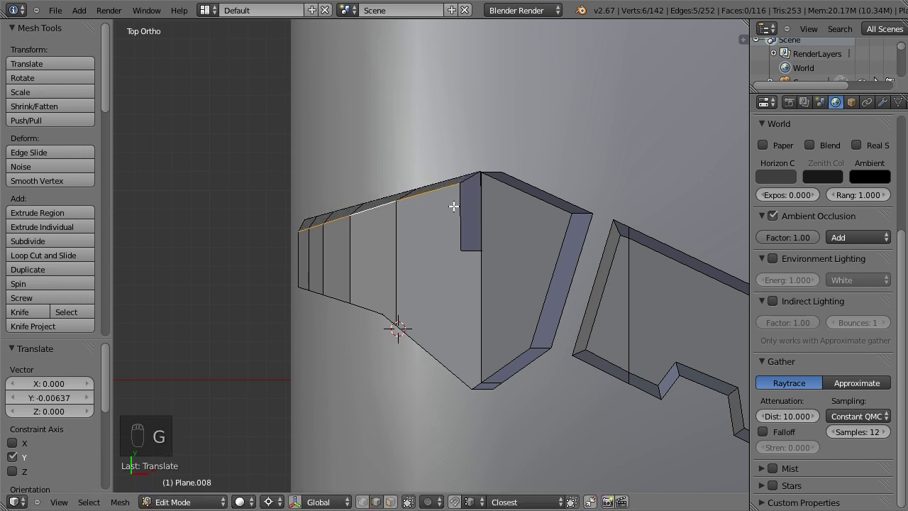
{"action": "key", "text": "g"}
{"action": "left_click", "coordinate": [529, 207]}
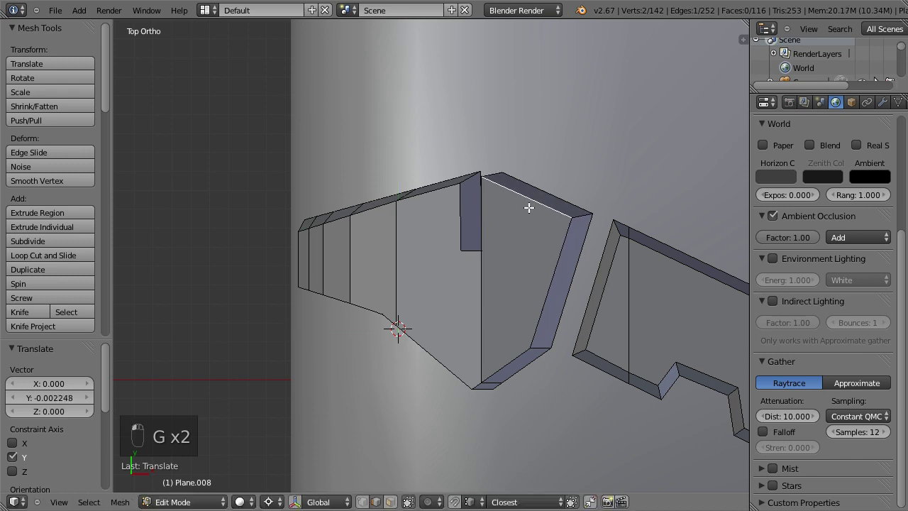
- Move the outer run of top edges on the notched shoulder block's lower side by 0.00562 along Y
{"action": "right_click", "coordinate": [343, 297]}
{"action": "key", "text": "g"}
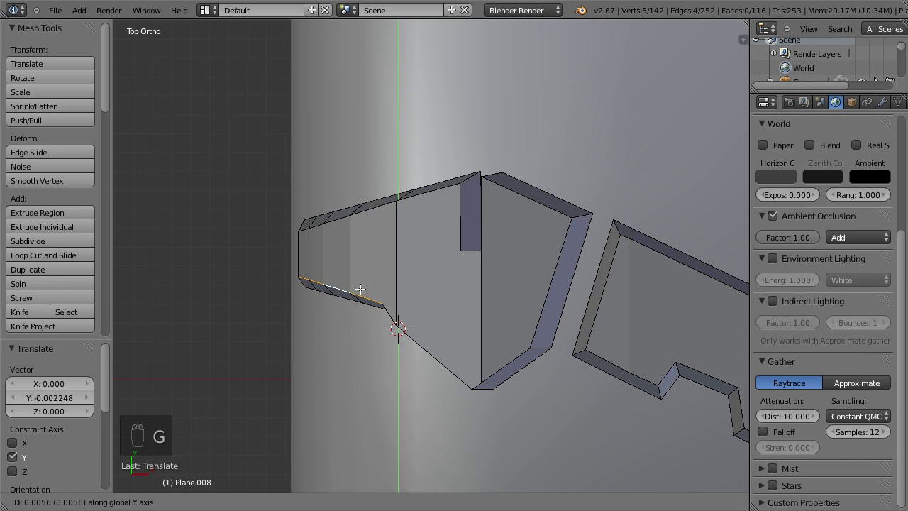
{"action": "left_click", "coordinate": [364, 294]}
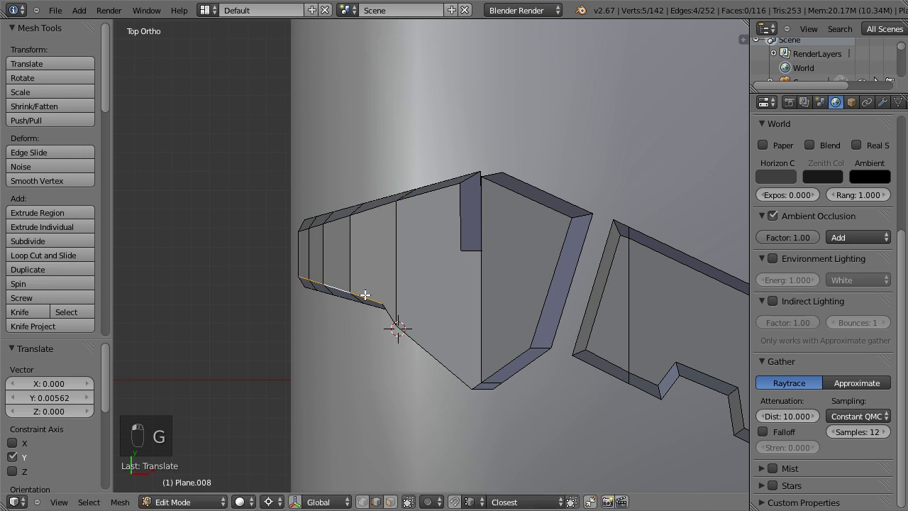
{"action": "key", "text": "g"}
{"action": "left_click", "coordinate": [435, 328]}
- Switch to vertex selection and merge the doubled top and bottom vertices at the notched shoulder block's lower corner with At Last
{"action": "middle_click_drag", "start_coordinate": [473, 313], "coordinate": [501, 353]}
{"action": "scroll", "coordinate": [520, 341], "scroll_direction": "up", "scroll_amount": 3}
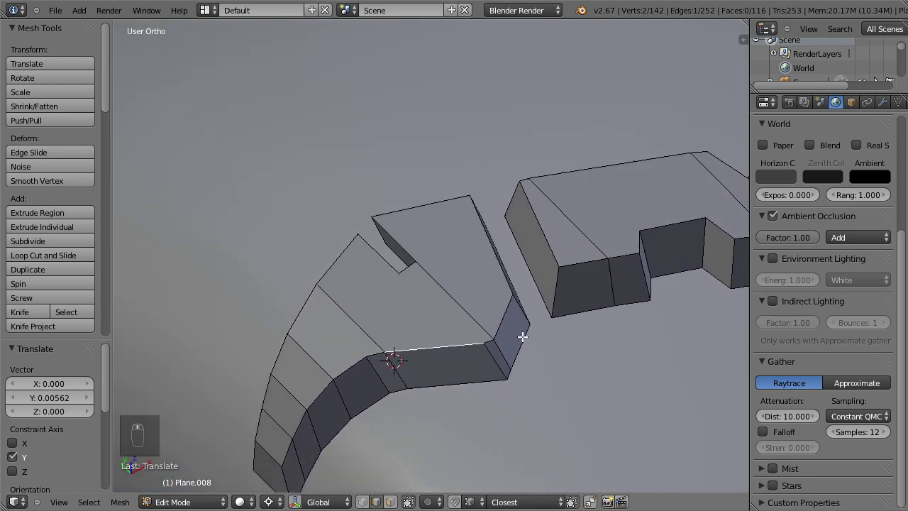
{"action": "scroll", "coordinate": [482, 302], "scroll_direction": "up", "scroll_amount": 2}
{"action": "key", "text": "ctrl+Tab"}
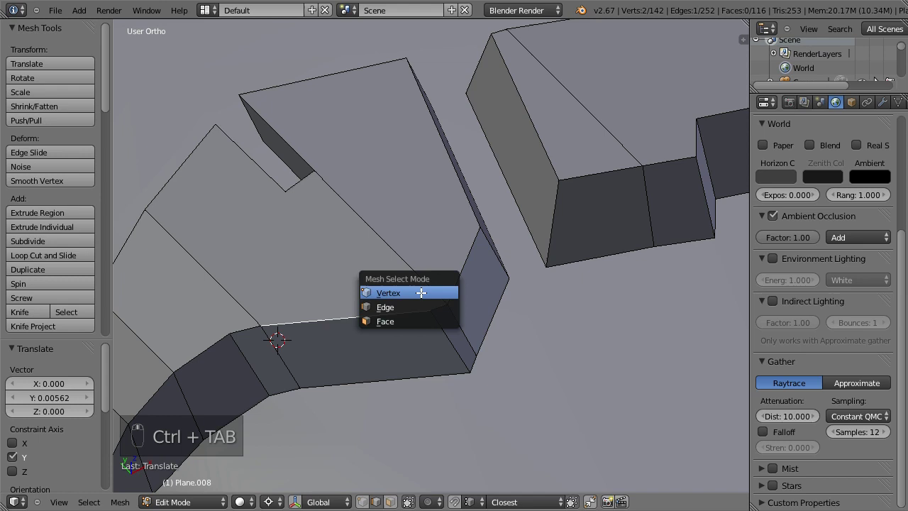
{"action": "left_click", "coordinate": [425, 293]}
{"action": "right_click", "coordinate": [450, 303]}
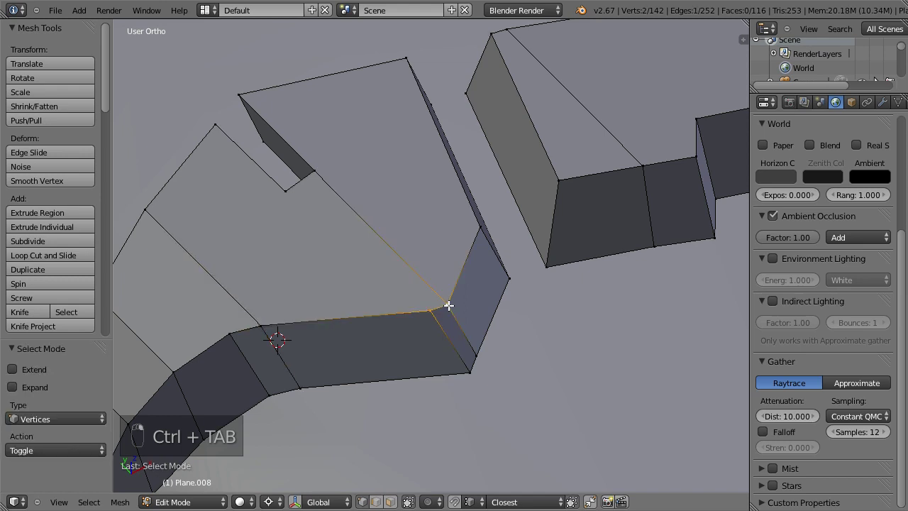
{"action": "key", "text": "alt+m"}
{"action": "left_click", "coordinate": [438, 320]}
{"action": "right_click", "coordinate": [478, 352]}
{"action": "key", "text": "alt+m"}
{"action": "left_click", "coordinate": [462, 408]}
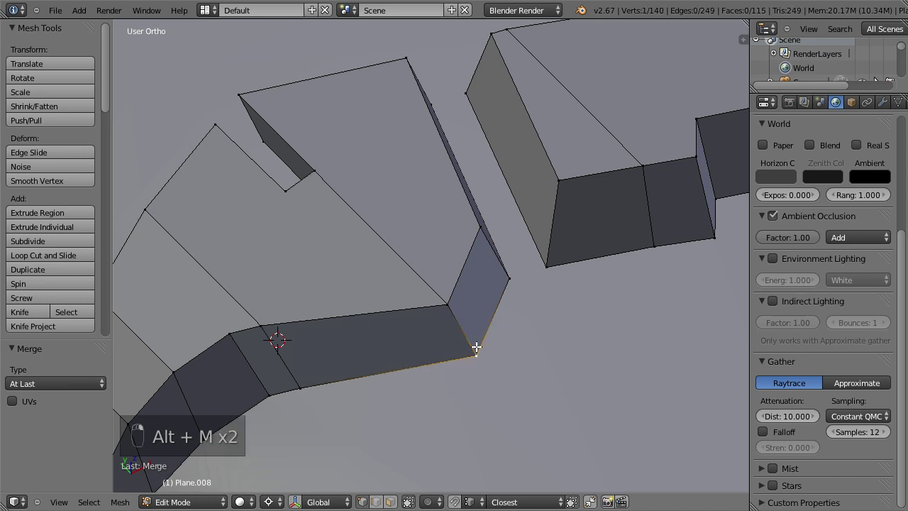
- Move the block's lower corner top vertex 0.007561 along Y and the neighbouring inner top vertex 0.004775 in X and 0.005173 in Y
{"action": "middle_click_drag", "start_coordinate": [491, 332], "coordinate": [509, 325]}
{"action": "key", "text": "KP_7"}
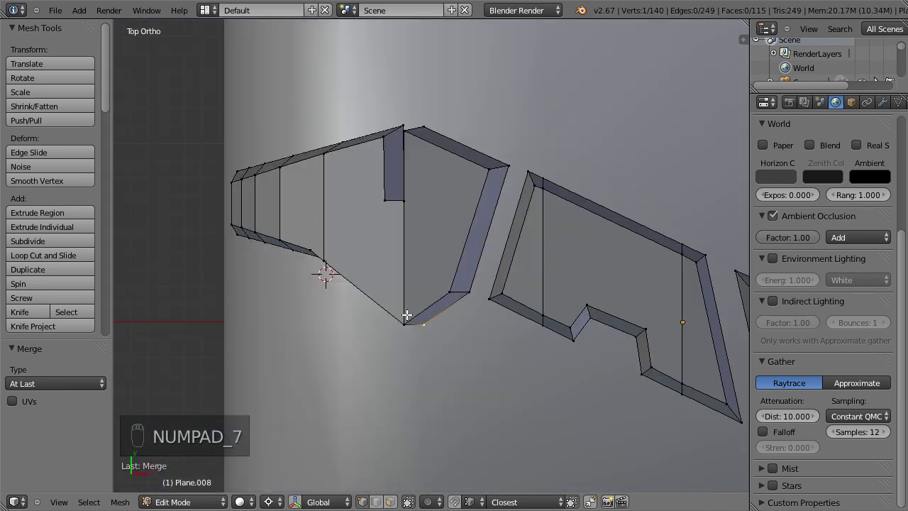
{"action": "key", "text": "g"}
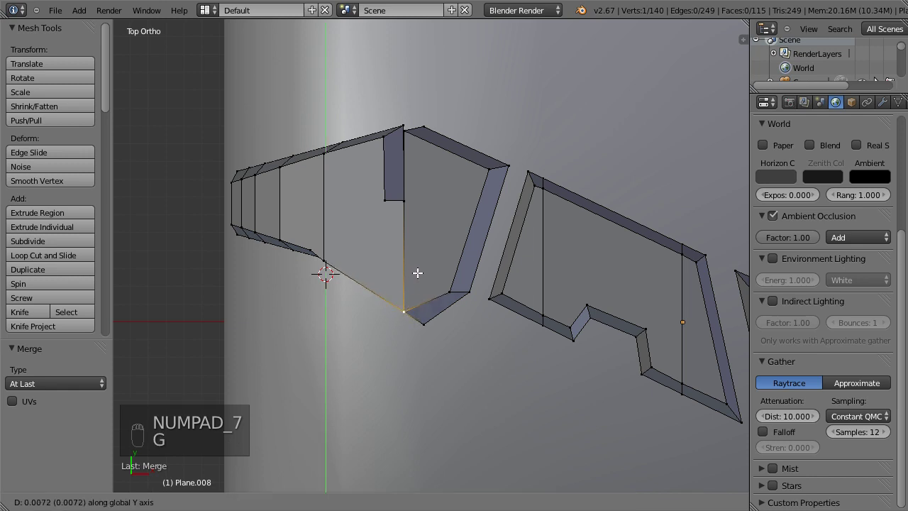
{"action": "left_click", "coordinate": [419, 274]}
{"action": "right_click", "coordinate": [451, 290]}
{"action": "key", "text": "g"}
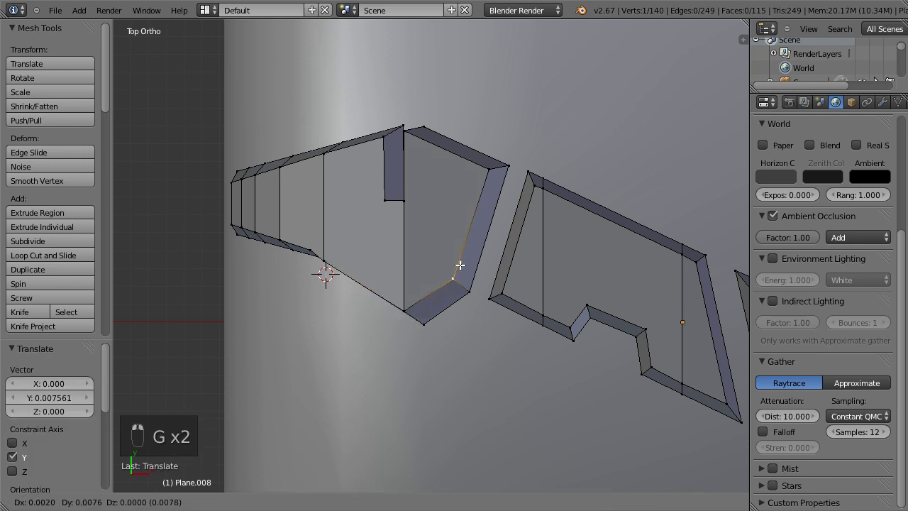
{"action": "left_click", "coordinate": [463, 271]}
- Return to object mode in wireframe front view and move the whole tread row by -0.006291 along Z into the tyre
{"action": "middle_click_drag", "start_coordinate": [351, 256], "coordinate": [373, 245]}
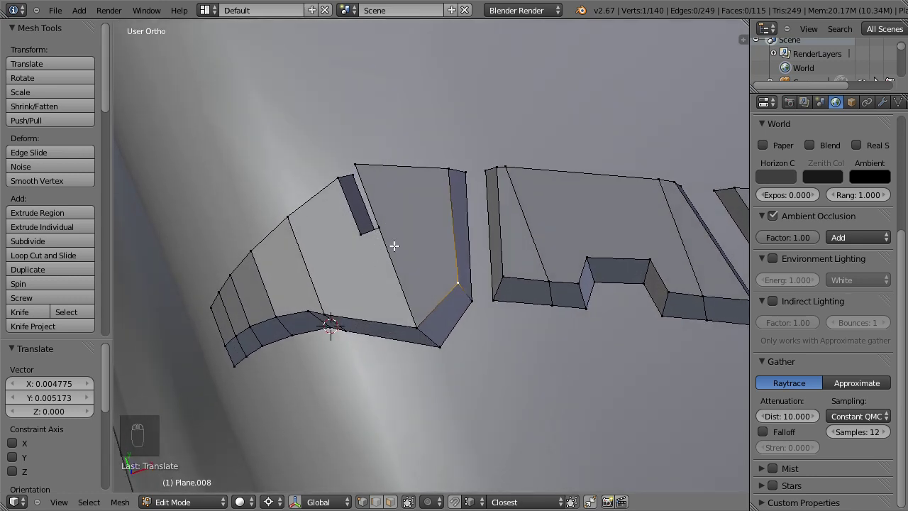
{"action": "scroll", "coordinate": [558, 288], "scroll_direction": "down", "scroll_amount": 3}
{"action": "middle_click_drag", "start_coordinate": [559, 286], "coordinate": [552, 358]}
{"action": "scroll", "coordinate": [552, 359], "scroll_direction": "down", "scroll_amount": 3}
{"action": "middle_click_drag", "start_coordinate": [563, 303], "coordinate": [554, 192]}
{"action": "key", "text": "KP_3"}
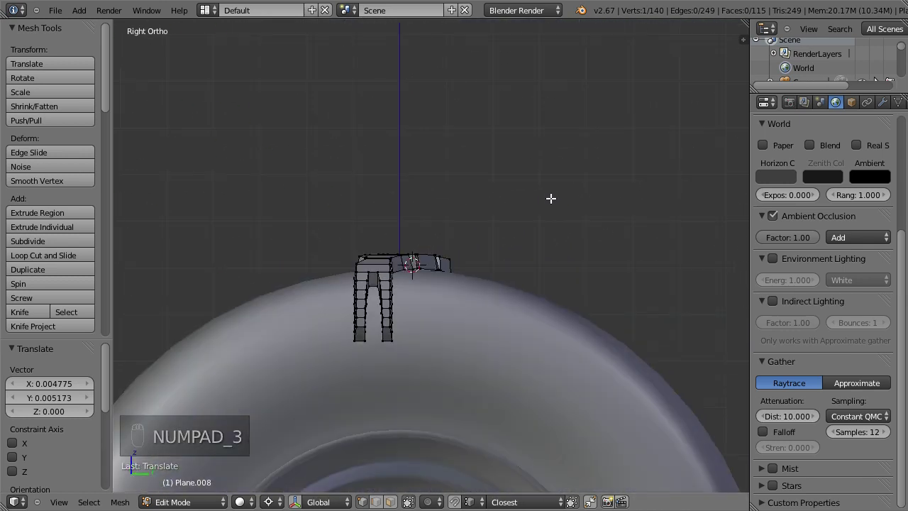
{"action": "key", "text": "KP_1"}
{"action": "scroll", "coordinate": [588, 301], "scroll_direction": "up", "scroll_amount": 2}
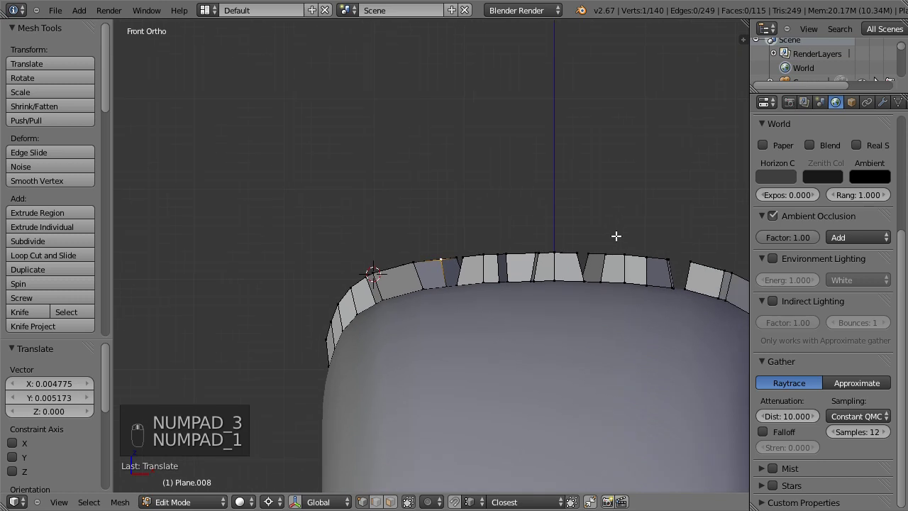
{"action": "middle_click_drag", "start_coordinate": [616, 235], "coordinate": [448, 152], "text": "shift"}
{"action": "key", "text": "Tab"}
{"action": "key", "text": "z"}
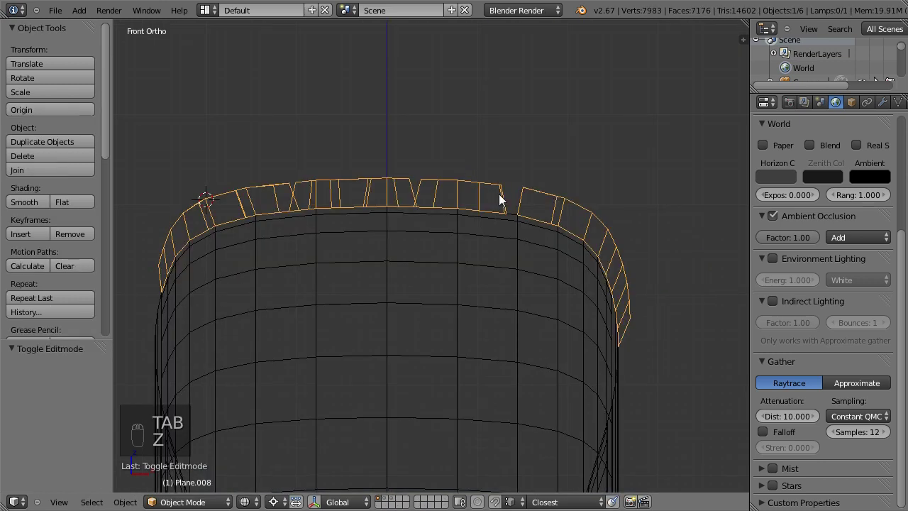
{"action": "key", "text": "g"}
{"action": "key", "text": "z"}
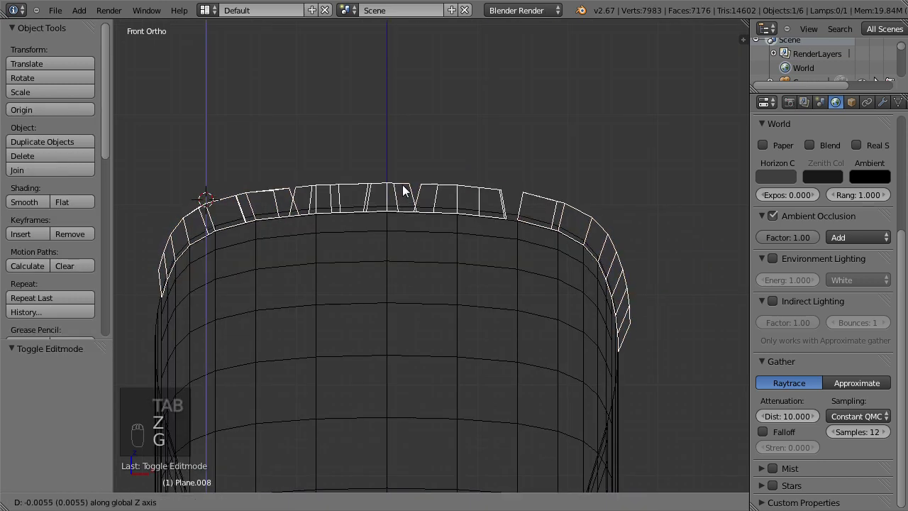
{"action": "left_click", "coordinate": [408, 200]}
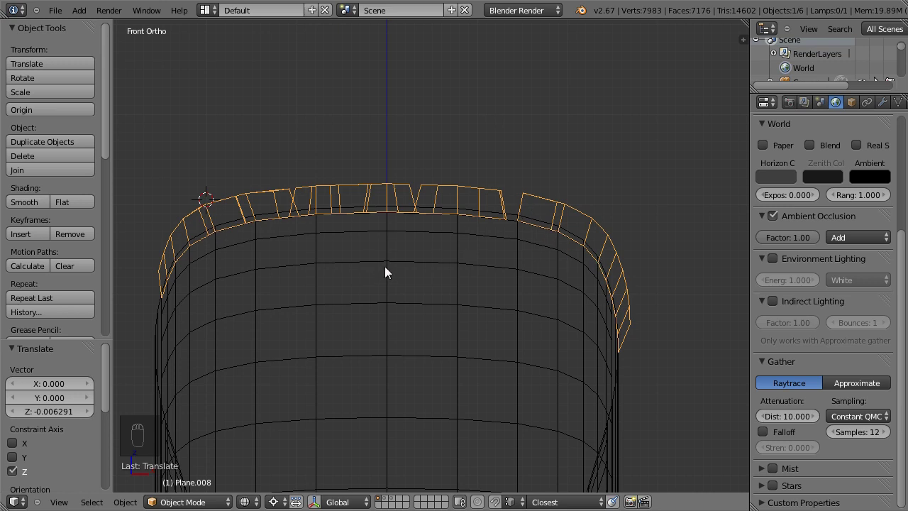
- Scale the tread row to 0.986 along the X axis so it hugs the tyre's sides
{"action": "key", "text": "s"}
{"action": "key", "text": "x"}
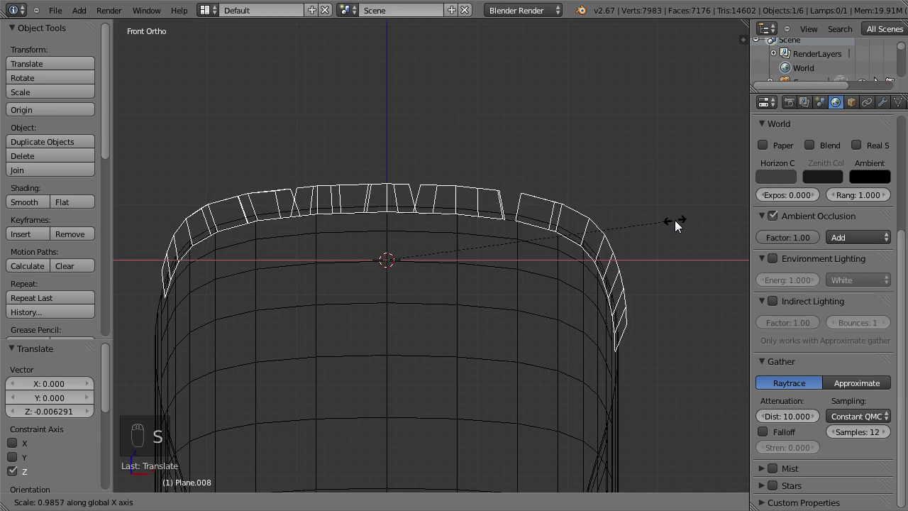
{"action": "left_click", "coordinate": [675, 221]}
{"action": "scroll", "coordinate": [646, 234], "scroll_direction": "down", "scroll_amount": 3}
{"action": "middle_click_drag", "start_coordinate": [637, 230], "coordinate": [660, 289]}
{"action": "scroll", "coordinate": [629, 416], "scroll_direction": "down", "scroll_amount": 4}
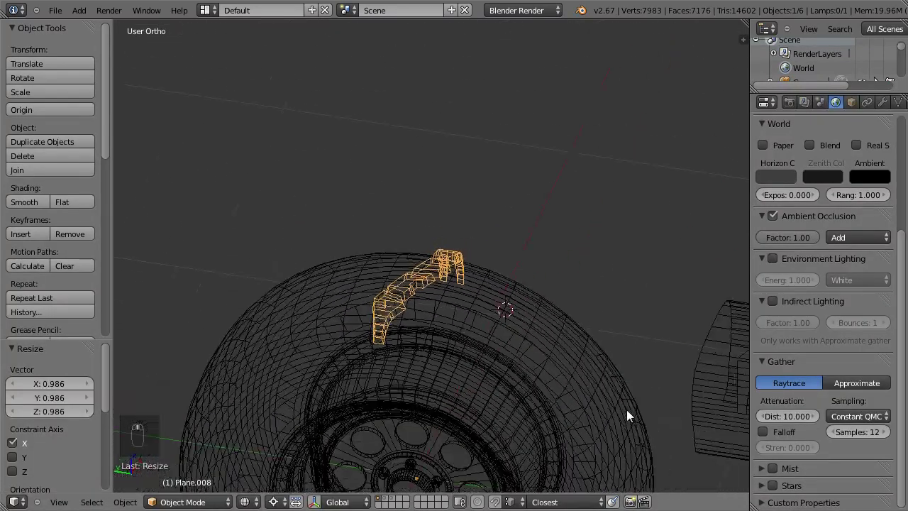
- Apply the rotation and scale of the tread row in object mode
{"action": "key", "text": "Tab"}
{"action": "middle_click_drag", "start_coordinate": [547, 331], "coordinate": [535, 239]}
{"action": "key", "text": "Tab"}
{"action": "key", "text": "ctrl+a"}
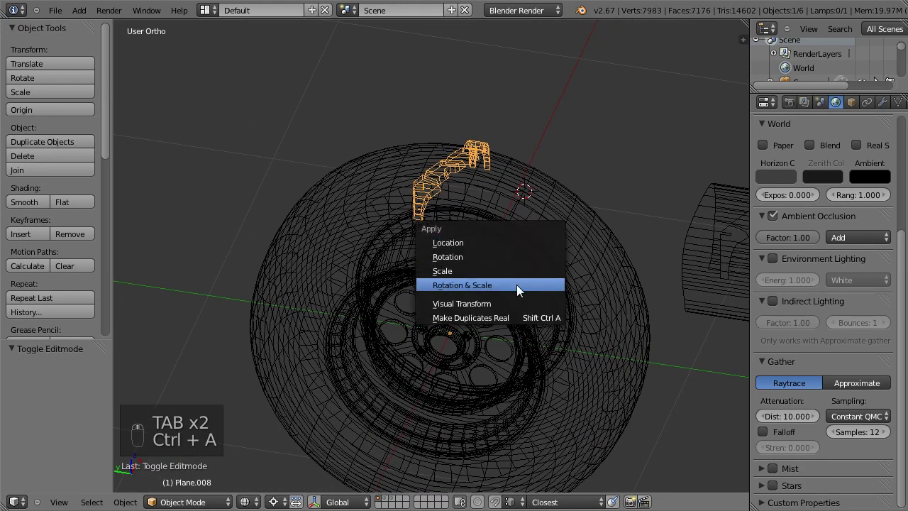
{"action": "left_click", "coordinate": [516, 285]}
- Snap the 3D cursor to the scene center and set the tread row's origin to it
{"action": "middle_click_drag", "start_coordinate": [510, 302], "coordinate": [509, 274]}
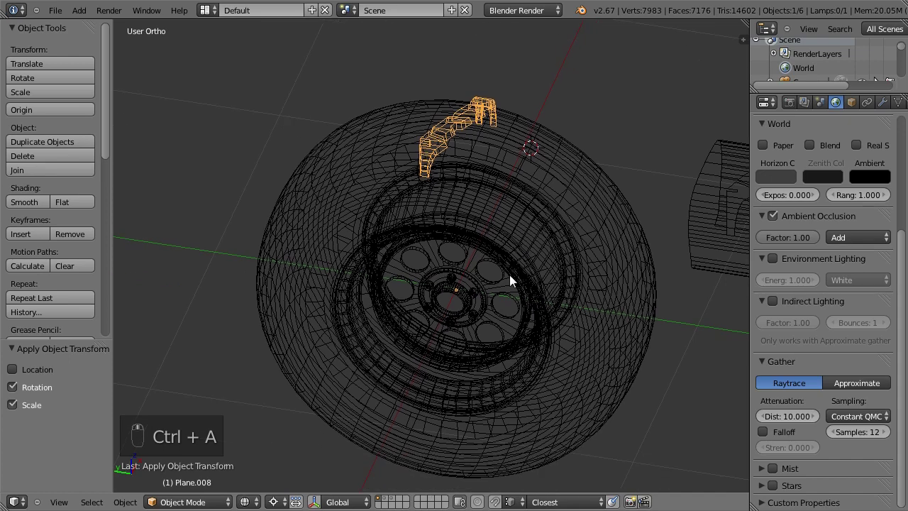
{"action": "key", "text": "shift+s"}
{"action": "left_click", "coordinate": [501, 276]}
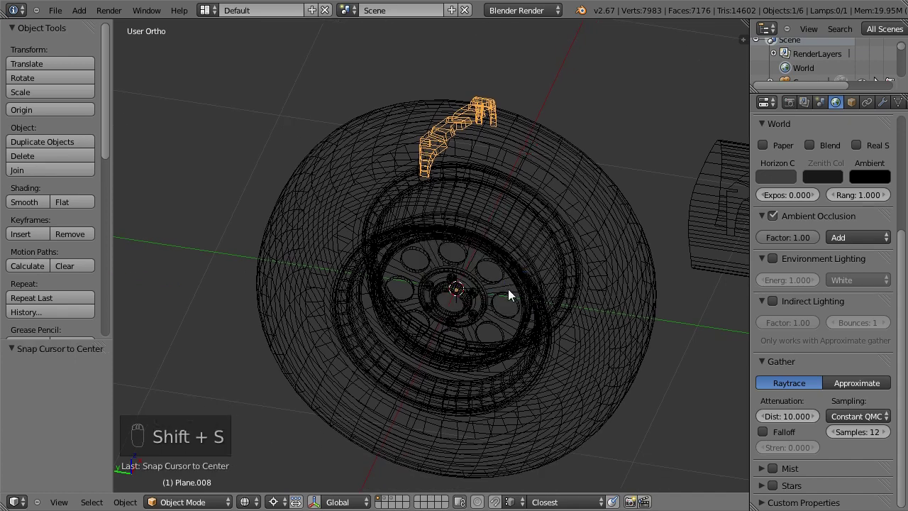
{"action": "key", "text": "ctrl+alt+shift+c"}
{"action": "left_click", "coordinate": [502, 289]}
- Duplicate the tread row in place and, in top view, mirror the copy along both X and Y, leaving Z locked
{"action": "middle_click_drag", "start_coordinate": [605, 243], "coordinate": [482, 248]}
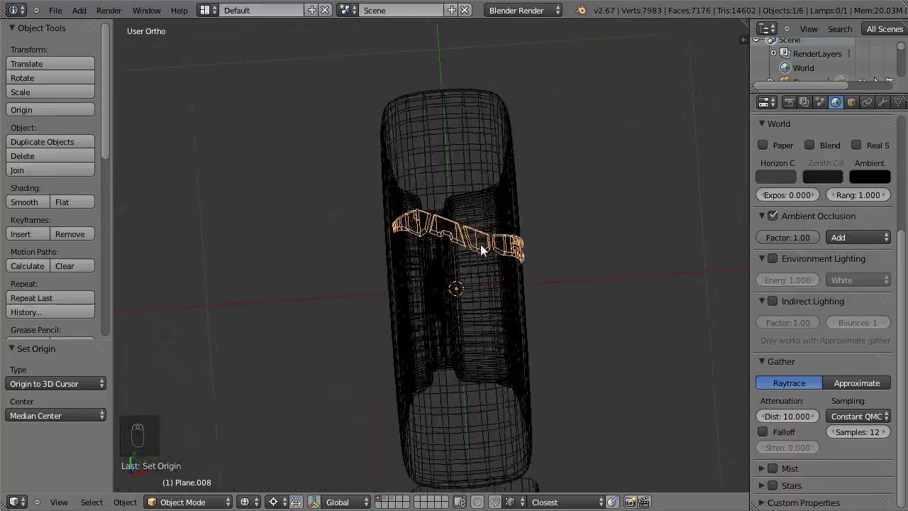
{"action": "key", "text": "shift+d"}
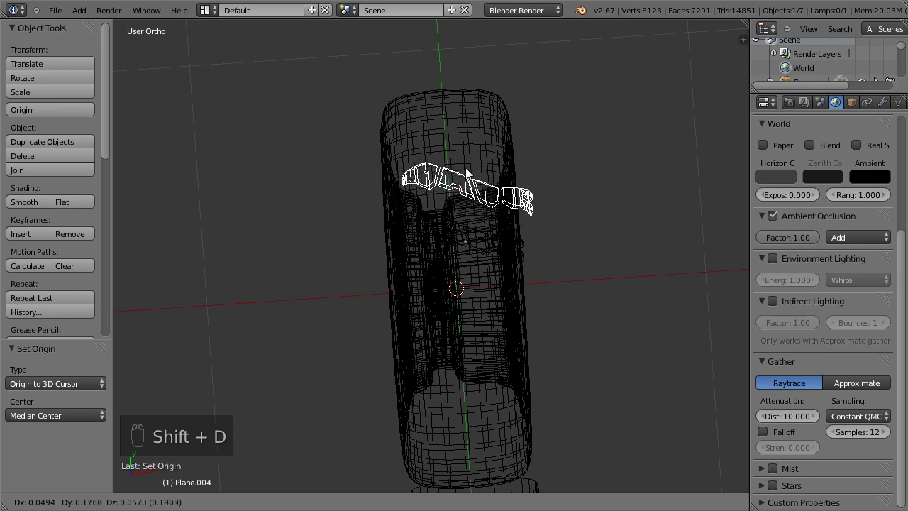
{"action": "left_click", "coordinate": [471, 174]}
{"action": "middle_click_drag", "start_coordinate": [471, 174], "coordinate": [496, 200]}
{"action": "key", "text": "KP_7"}
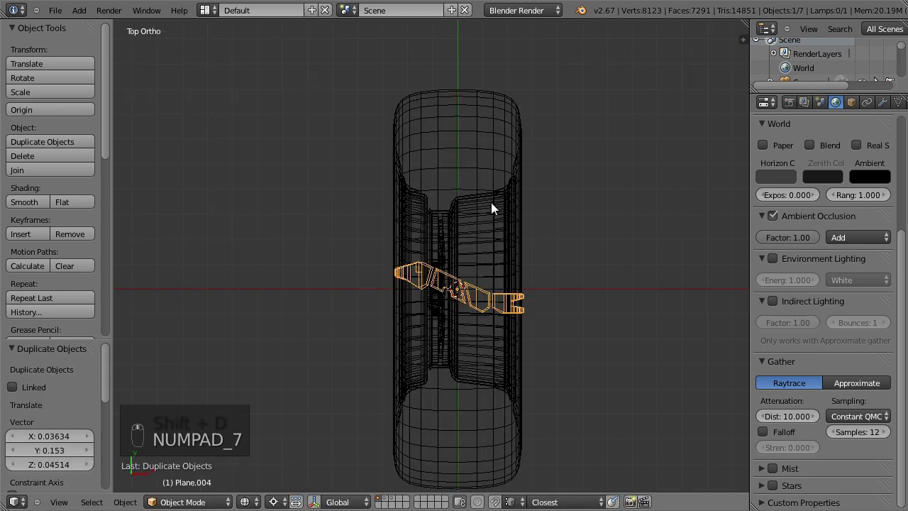
{"action": "scroll", "coordinate": [547, 253], "scroll_direction": "up", "scroll_amount": 2}
{"action": "middle_click_drag", "start_coordinate": [549, 253], "coordinate": [433, 184], "text": "shift"}
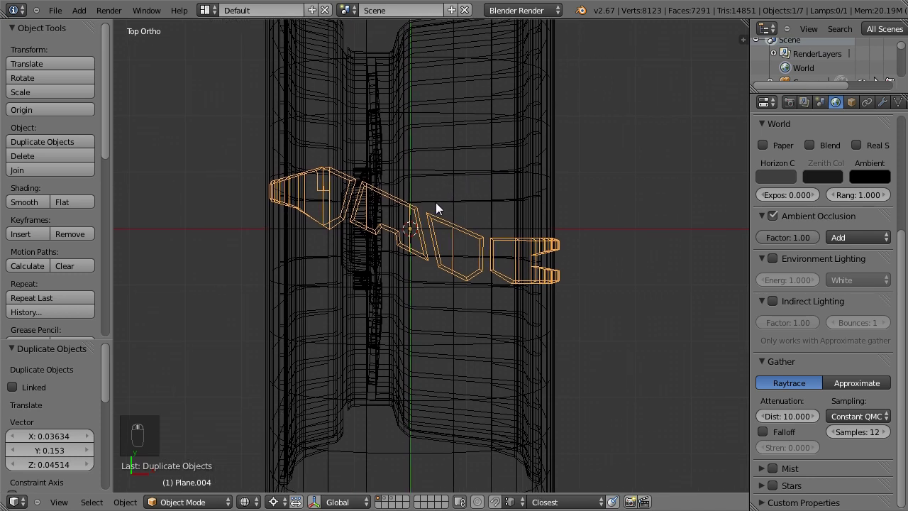
{"action": "key", "text": "ctrl+m"}
{"action": "key", "text": "shift+z"}
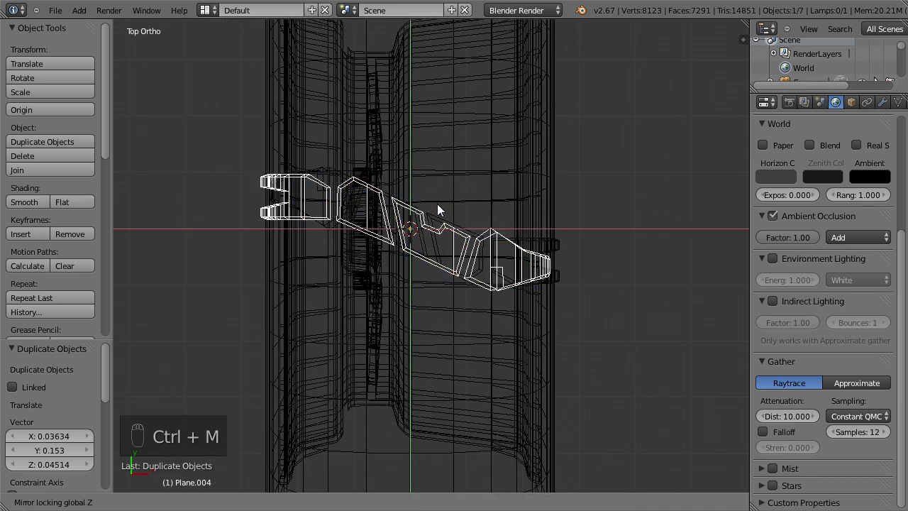
{"action": "left_click", "coordinate": [437, 215]}
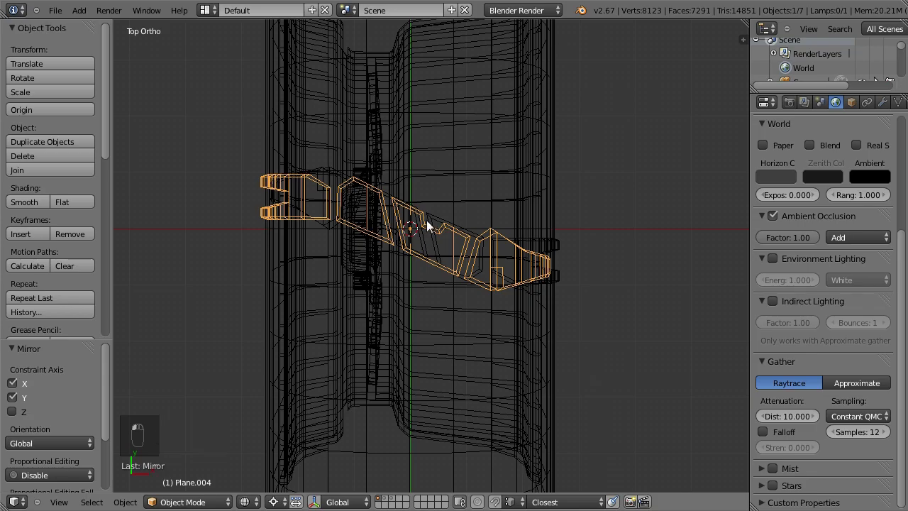
- Rotate the mirrored row -6.829° about X so it sits beside the original row, and return to solid shading
{"action": "middle_click_drag", "start_coordinate": [384, 267], "coordinate": [508, 123]}
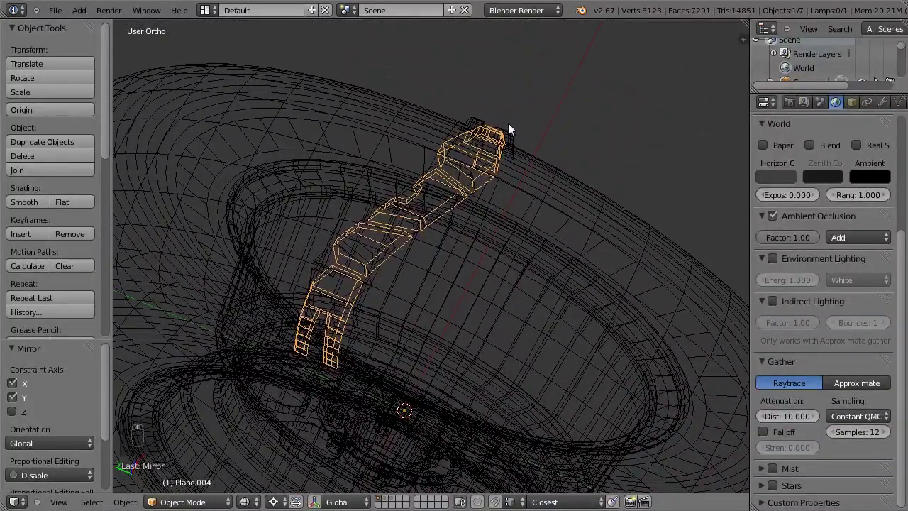
{"action": "key", "text": "r"}
{"action": "key", "text": "x"}
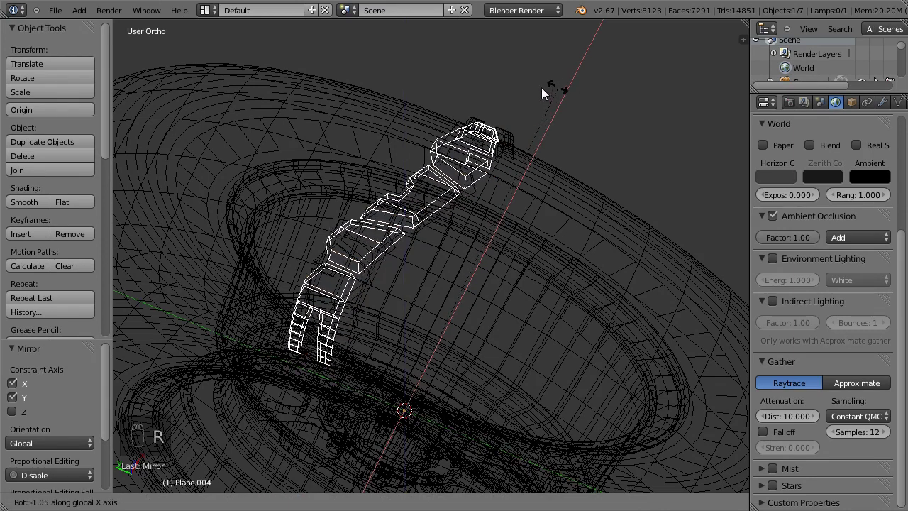
{"action": "left_click", "coordinate": [517, 90]}
{"action": "key", "text": "z"}
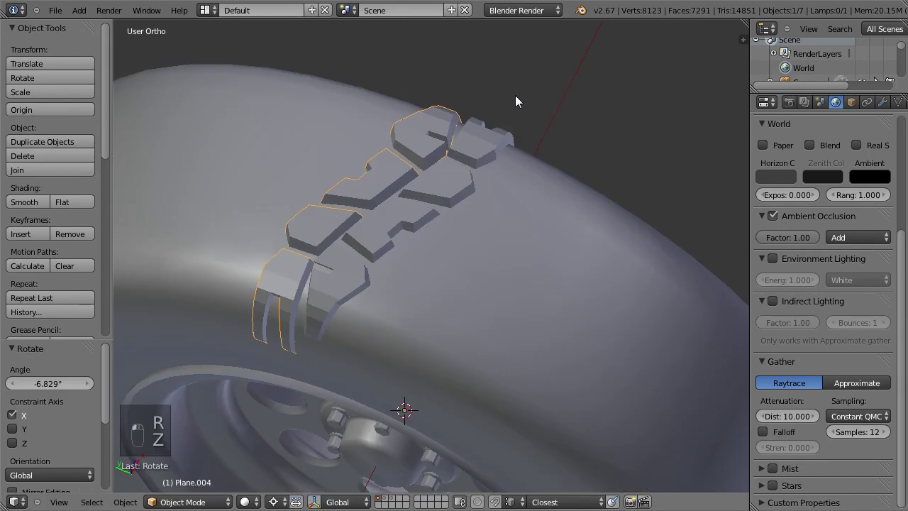
- In top view, rotate the mirrored row a further -0.363° about X to refine the gap between the rows
{"action": "key", "text": "KP_7"}
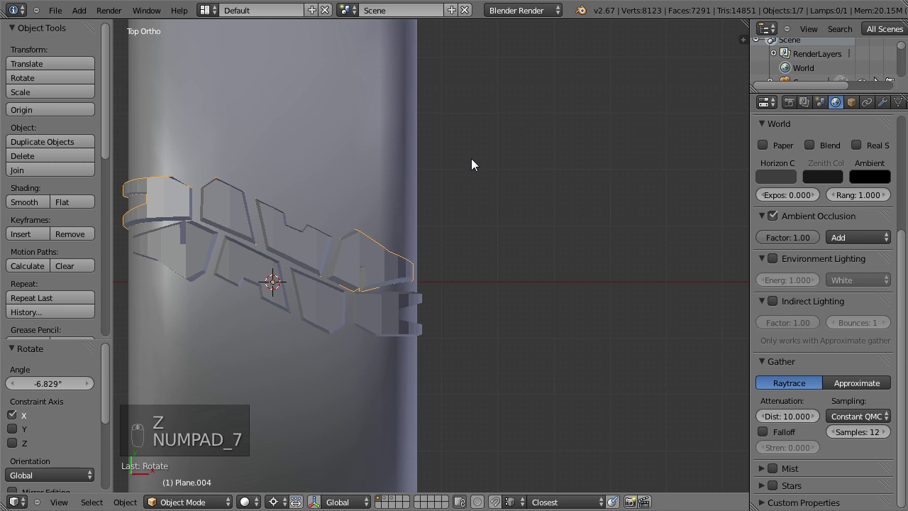
{"action": "middle_click_drag", "start_coordinate": [385, 216], "coordinate": [446, 213], "text": "shift"}
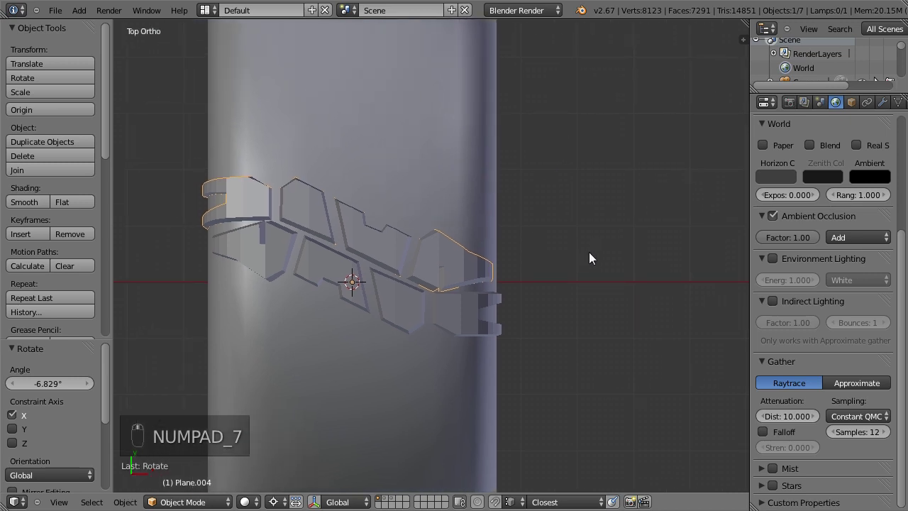
{"action": "key", "text": "r"}
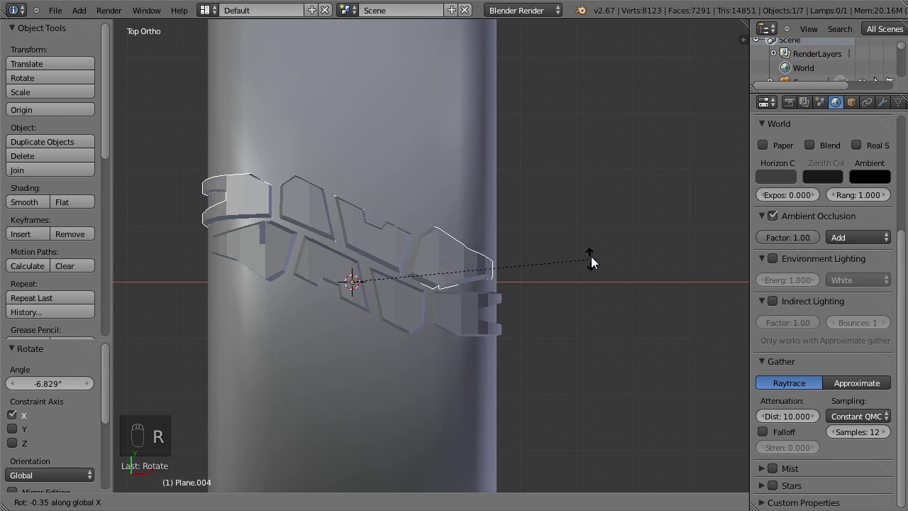
{"action": "left_click", "coordinate": [591, 256]}
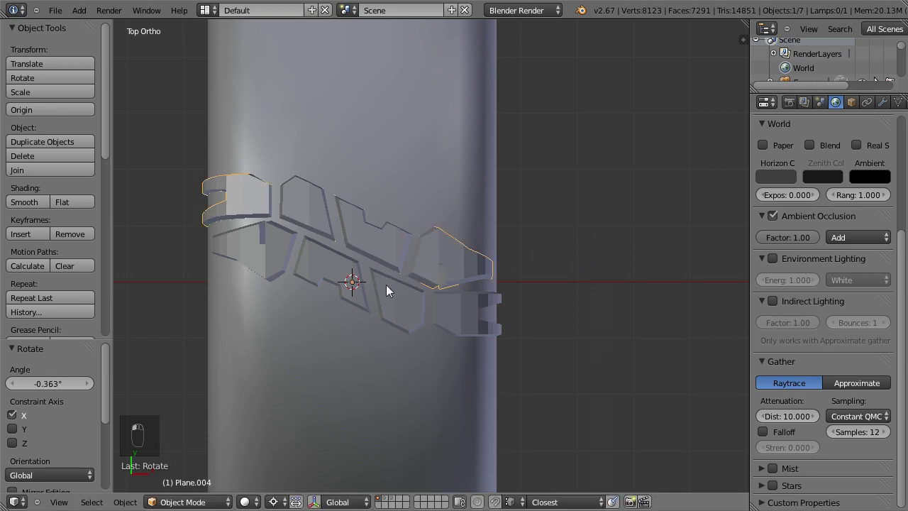
- Join the mirrored tread row and the original row into one object
{"action": "middle_click_drag", "start_coordinate": [399, 302], "coordinate": [394, 142]}
{"action": "right_click", "coordinate": [389, 147], "text": "shift"}
{"action": "key", "text": "ctrl+j"}
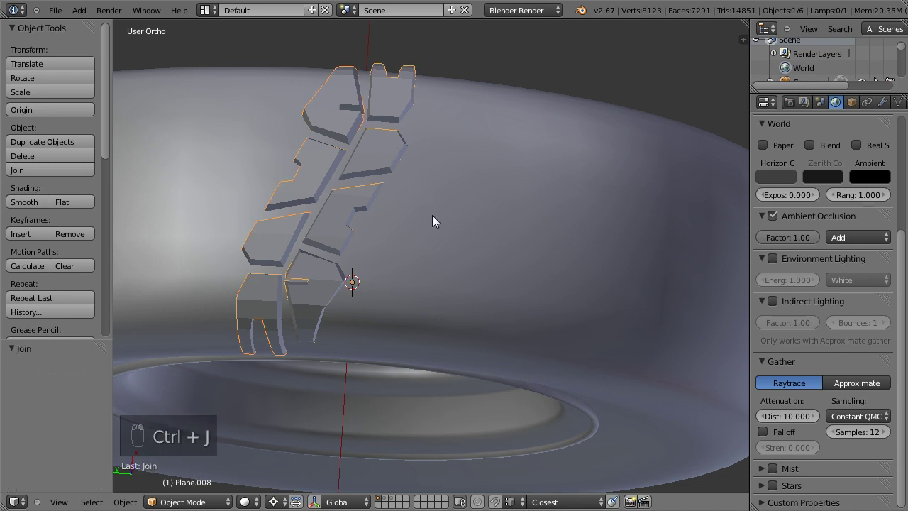
- Add a Plain Axes empty at the wheel's center and name it aaa
{"action": "scroll", "coordinate": [432, 215], "scroll_direction": "down", "scroll_amount": 3}
{"action": "middle_click_drag", "start_coordinate": [442, 319], "coordinate": [513, 239]}
{"action": "key", "text": "shift+a"}
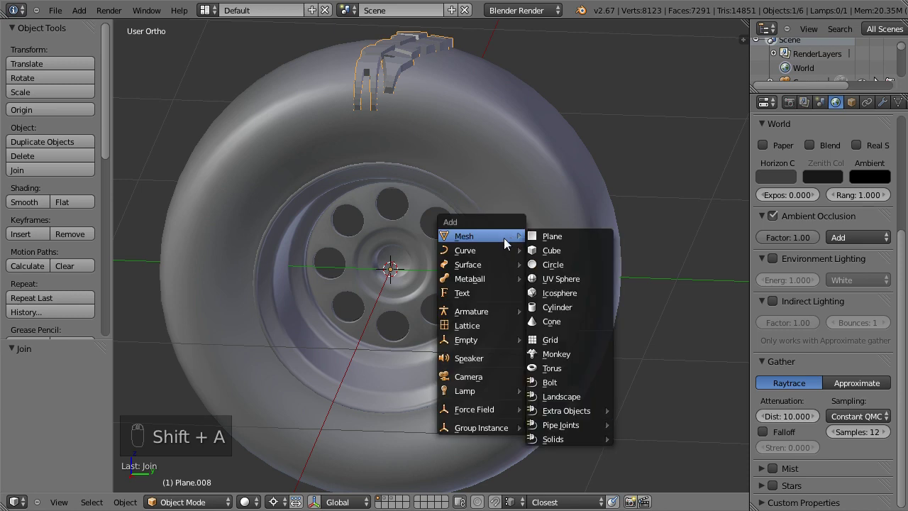
{"action": "mouse_move", "coordinate": [500, 340]}
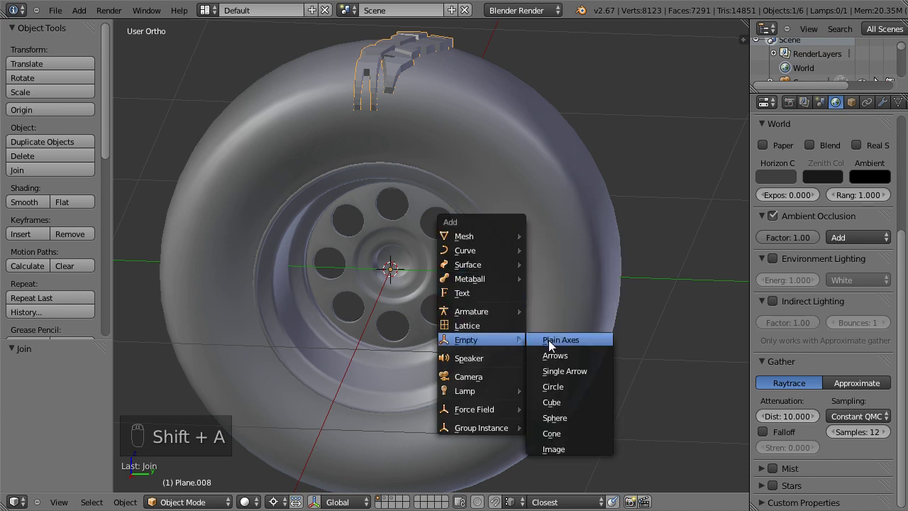
{"action": "left_click", "coordinate": [548, 340]}
{"action": "left_click", "coordinate": [850, 102]}
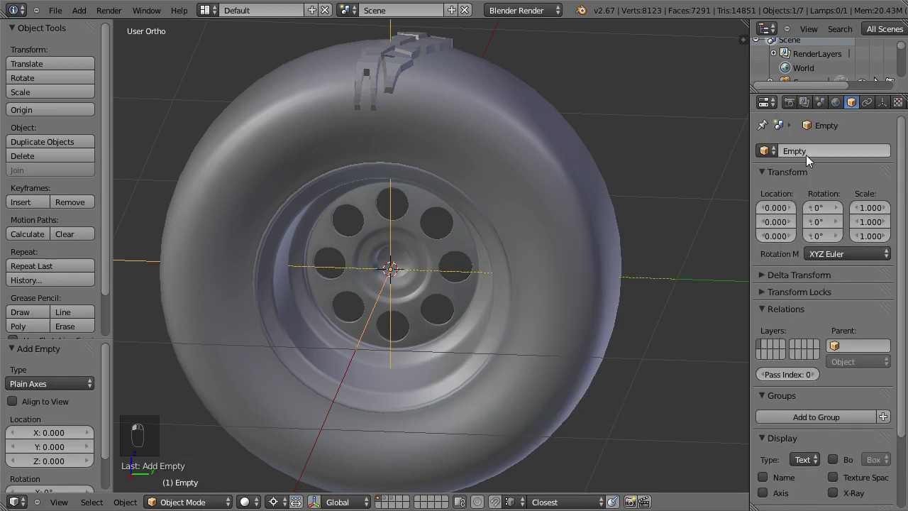
{"action": "left_click", "coordinate": [809, 153]}
{"action": "type", "text": "aaa"}
{"action": "key", "text": "Return"}
{"action": "middle_click_drag", "start_coordinate": [743, 163], "coordinate": [471, 233]}
{"action": "scroll", "coordinate": [472, 255], "scroll_direction": "down", "scroll_amount": 3}
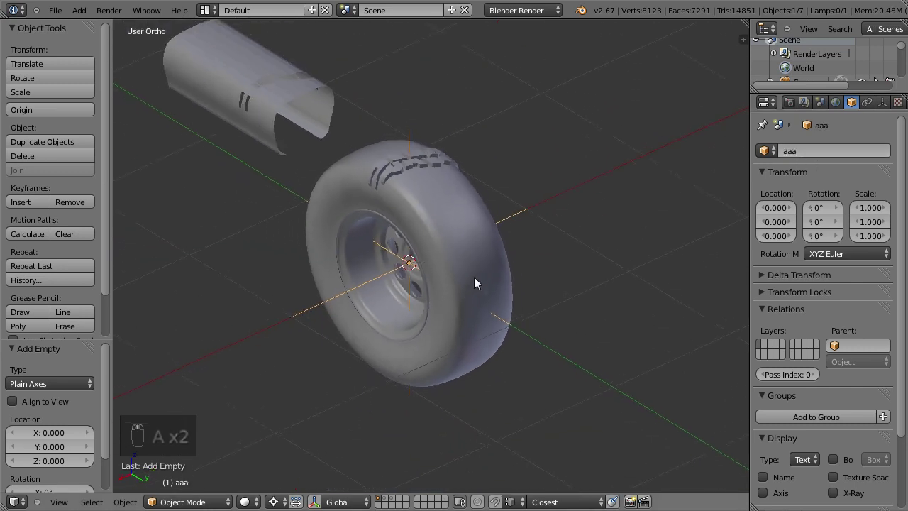
- Give the joined tread an Array modifier with relative offset off and object offset on, using aaa as the offset object
{"action": "right_click", "coordinate": [391, 154]}
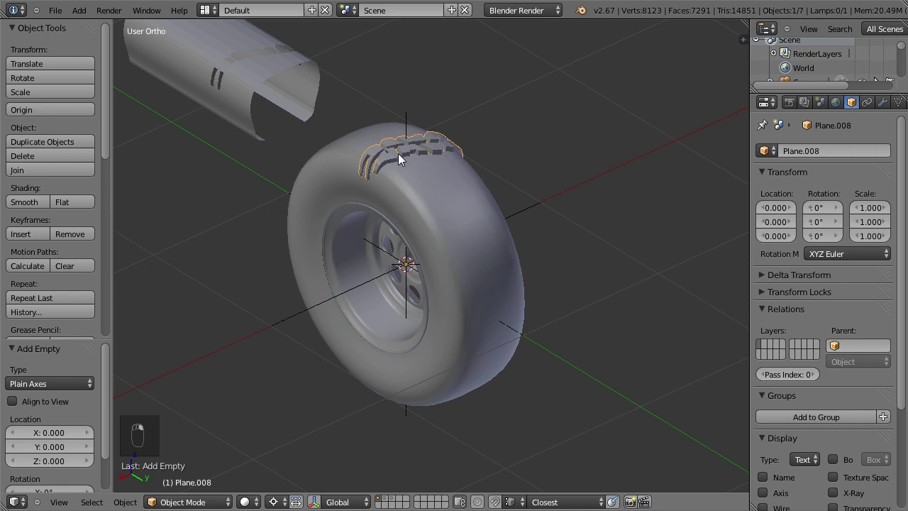
{"action": "left_click", "coordinate": [882, 102]}
{"action": "left_click", "coordinate": [823, 151]}
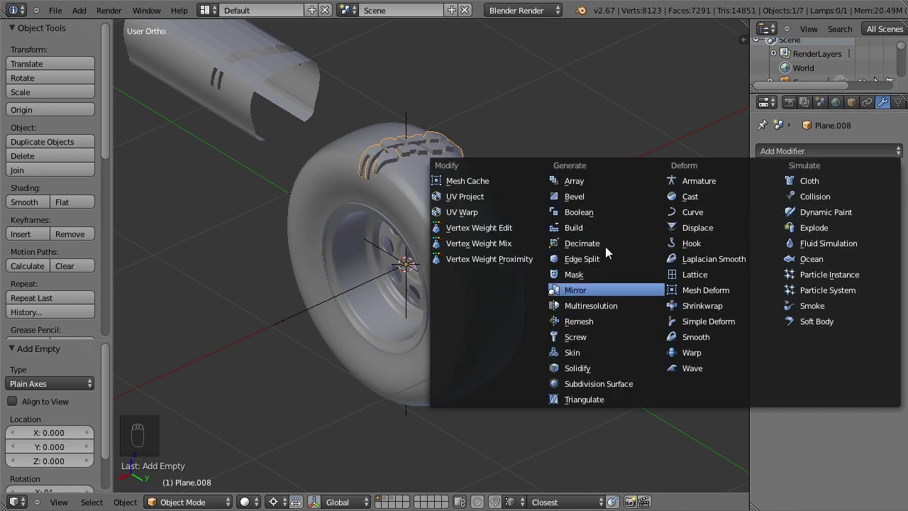
{"action": "left_click", "coordinate": [578, 181]}
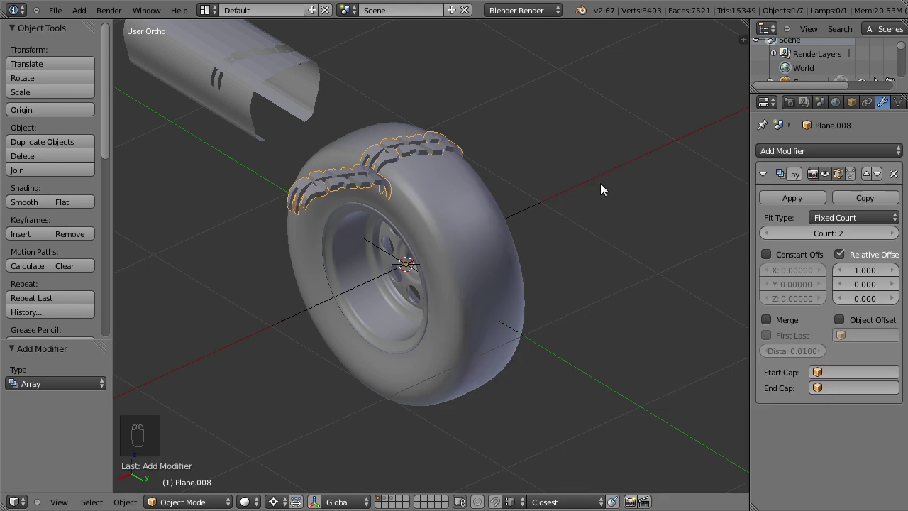
{"action": "left_click", "coordinate": [839, 254]}
{"action": "left_click", "coordinate": [839, 320]}
{"action": "left_click", "coordinate": [862, 334]}
{"action": "left_click", "coordinate": [798, 357]}
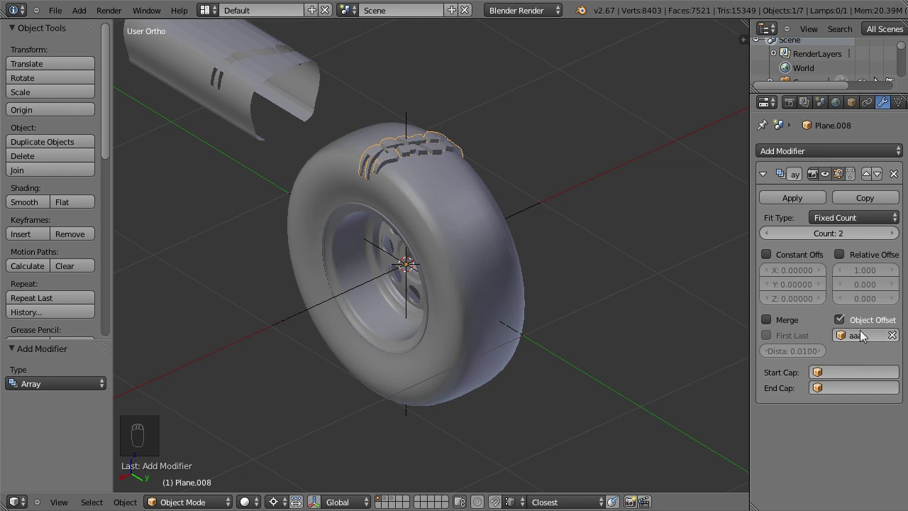
{"action": "middle_click_drag", "start_coordinate": [514, 255], "coordinate": [494, 276]}
{"action": "scroll", "coordinate": [511, 243], "scroll_direction": "up", "scroll_amount": 2}
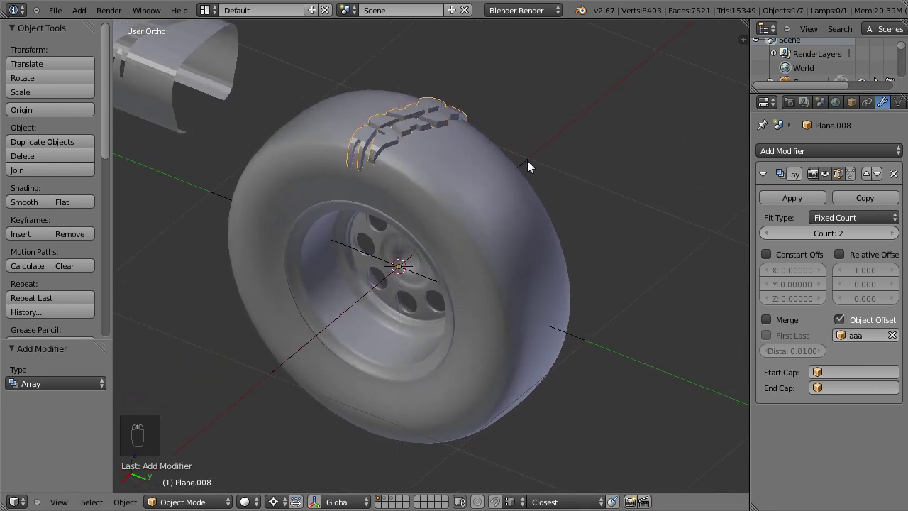
- Rotate the empty aaa 13.788° about X so the second tread copy follows the first around the tyre
{"action": "right_click", "coordinate": [527, 161]}
{"action": "middle_click_drag", "start_coordinate": [531, 194], "coordinate": [537, 213]}
{"action": "key", "text": "r"}
{"action": "key", "text": "x"}
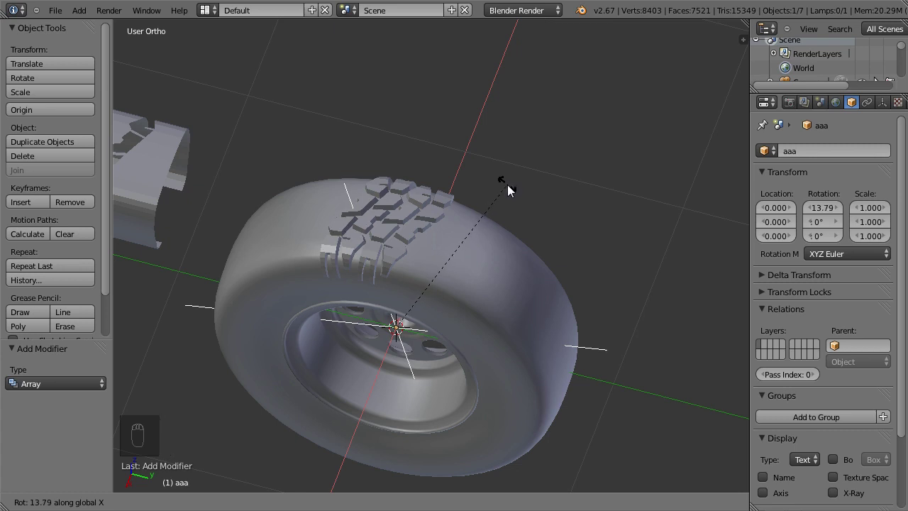
{"action": "left_click", "coordinate": [507, 186]}
{"action": "middle_click_drag", "start_coordinate": [505, 191], "coordinate": [459, 210]}
- Set the tread's Array modifier count to 26 to wrap the pattern around the whole tyre
{"action": "right_click", "coordinate": [425, 212]}
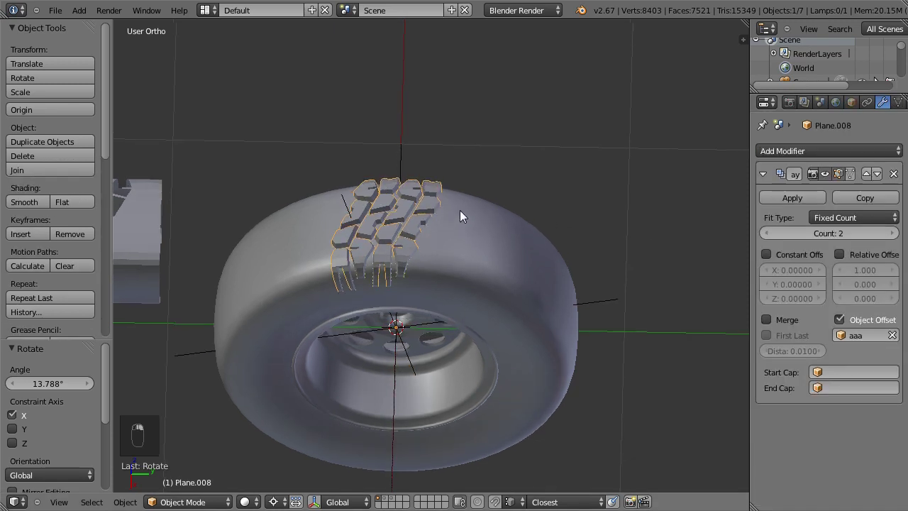
{"action": "left_click", "coordinate": [894, 233]}
{"action": "left_click", "coordinate": [893, 234]}
{"action": "left_click", "coordinate": [893, 233]}
{"action": "left_click", "coordinate": [893, 233]}
{"action": "left_click", "coordinate": [893, 233]}
{"action": "left_click", "coordinate": [893, 234]}
{"action": "left_click", "coordinate": [894, 233]}
{"action": "left_click", "coordinate": [894, 234]}
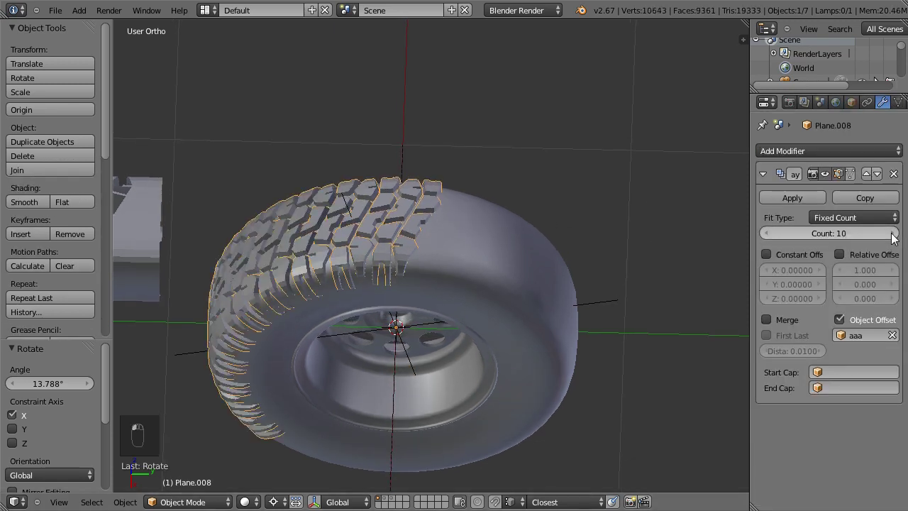
{"action": "left_click", "coordinate": [893, 233]}
{"action": "left_click", "coordinate": [893, 233]}
{"action": "left_click", "coordinate": [893, 234]}
{"action": "left_click", "coordinate": [893, 234]}
{"action": "left_click", "coordinate": [894, 233]}
{"action": "left_click", "coordinate": [893, 233]}
{"action": "left_click", "coordinate": [893, 234]}
{"action": "left_click", "coordinate": [893, 234]}
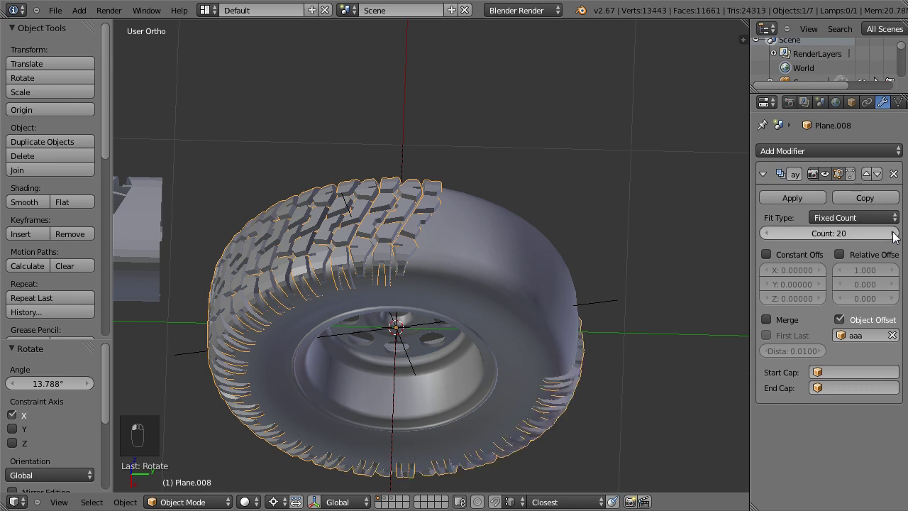
{"action": "left_click", "coordinate": [893, 234]}
{"action": "left_click", "coordinate": [893, 233]}
{"action": "left_click", "coordinate": [893, 234]}
{"action": "left_click", "coordinate": [893, 234]}
{"action": "left_click", "coordinate": [893, 233]}
{"action": "left_click", "coordinate": [893, 233]}
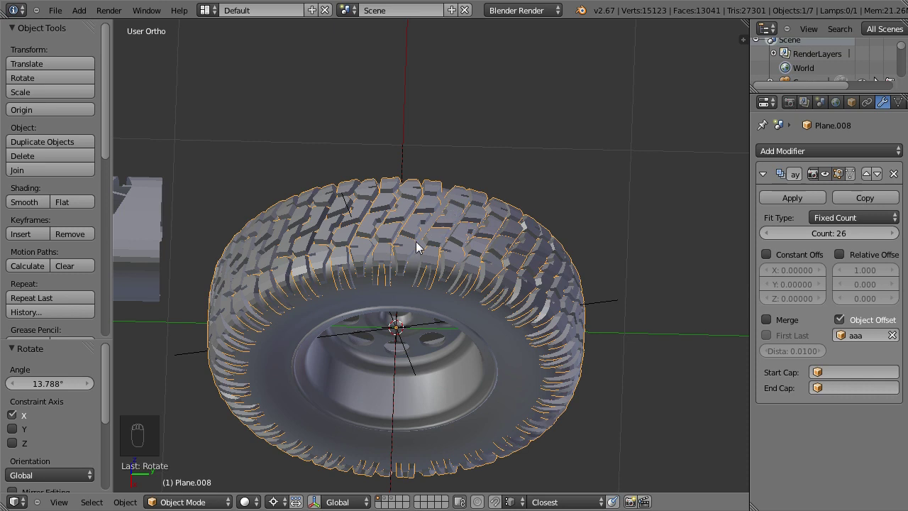
- Rotate the empty aaa a further 0.061° about the global X axis to even out the tread spacing
{"action": "middle_click_drag", "start_coordinate": [445, 244], "coordinate": [445, 195]}
{"action": "scroll", "coordinate": [445, 194], "scroll_direction": "up", "scroll_amount": 2}
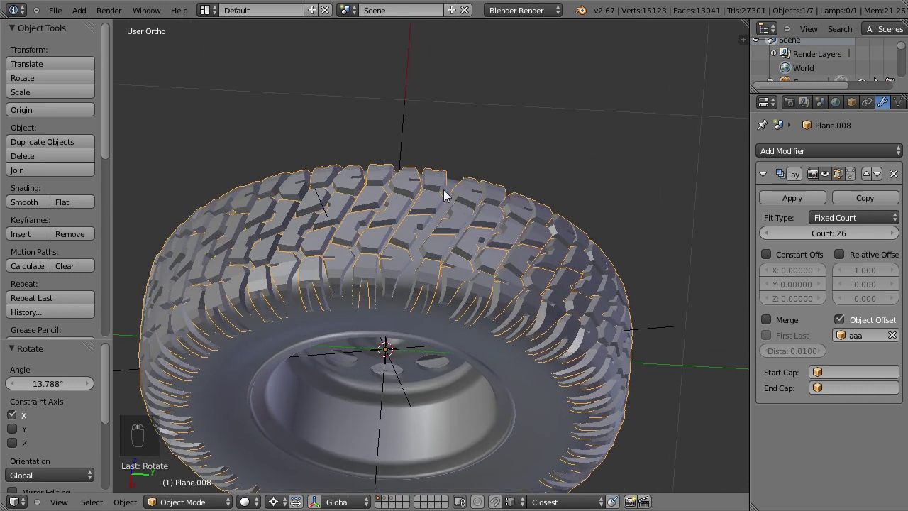
{"action": "right_click", "coordinate": [405, 129]}
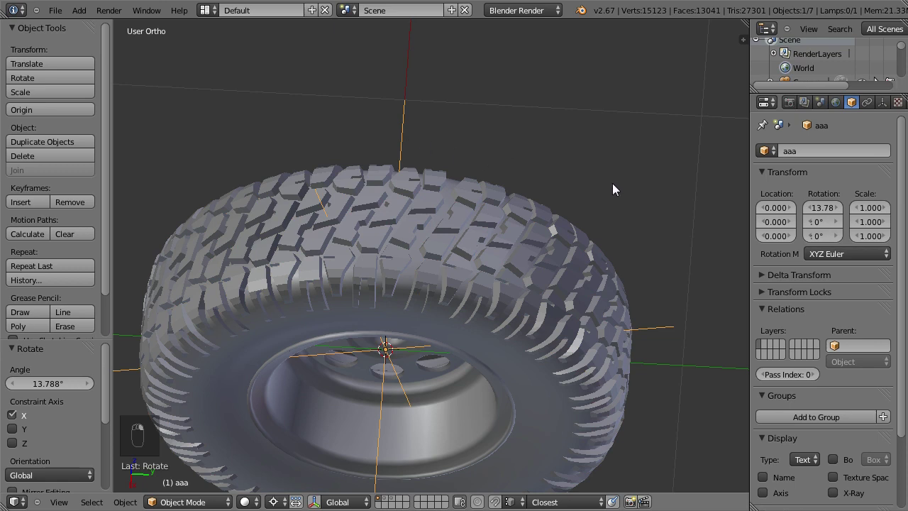
{"action": "key", "text": "r"}
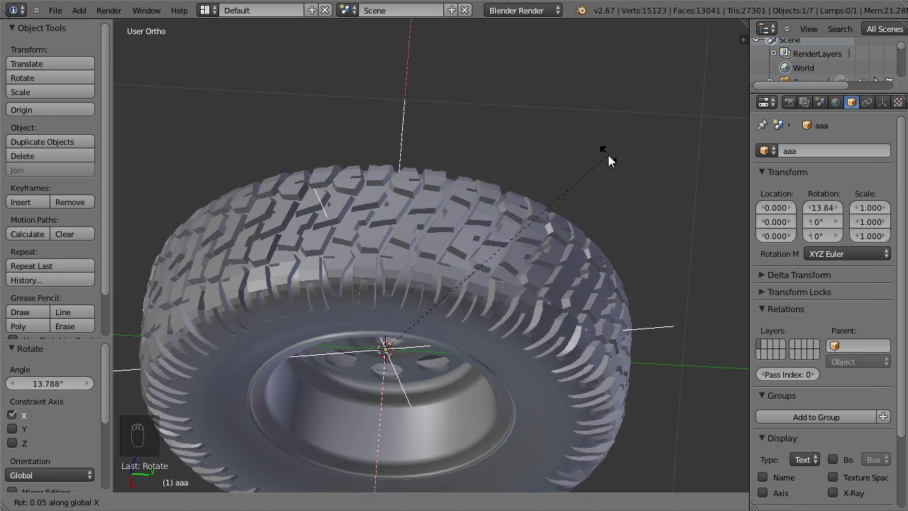
{"action": "left_click", "coordinate": [607, 155]}
{"action": "scroll", "coordinate": [607, 160], "scroll_direction": "down", "scroll_amount": 5}
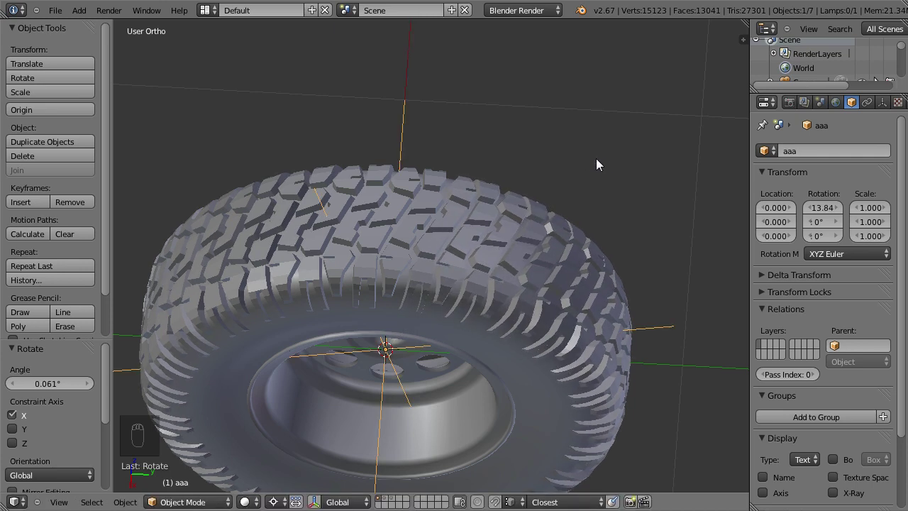
{"action": "middle_click_drag", "start_coordinate": [561, 227], "coordinate": [407, 247]}
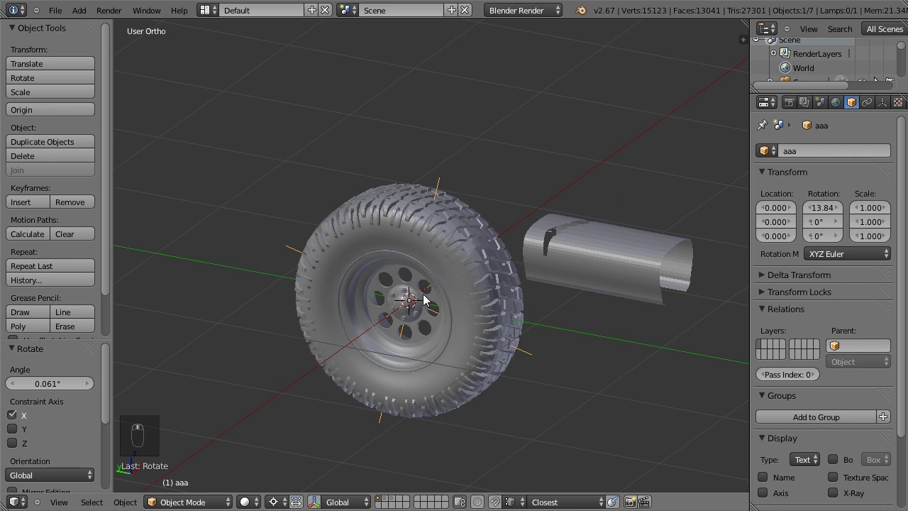
- Shade the arrayed tread smooth and add an Edge Split modifier to it with a 30° split angle
{"action": "scroll", "coordinate": [443, 195], "scroll_direction": "up", "scroll_amount": 5}
{"action": "middle_click_drag", "start_coordinate": [431, 210], "coordinate": [358, 194]}
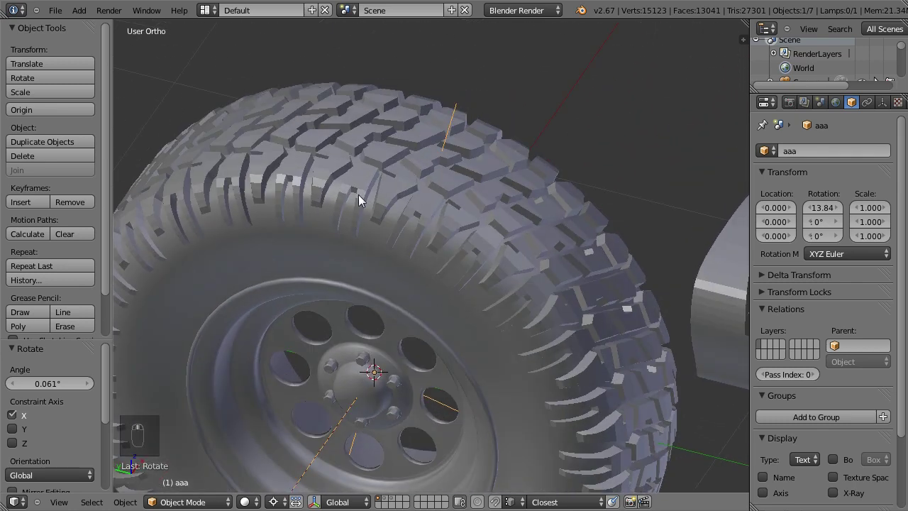
{"action": "right_click", "coordinate": [352, 178]}
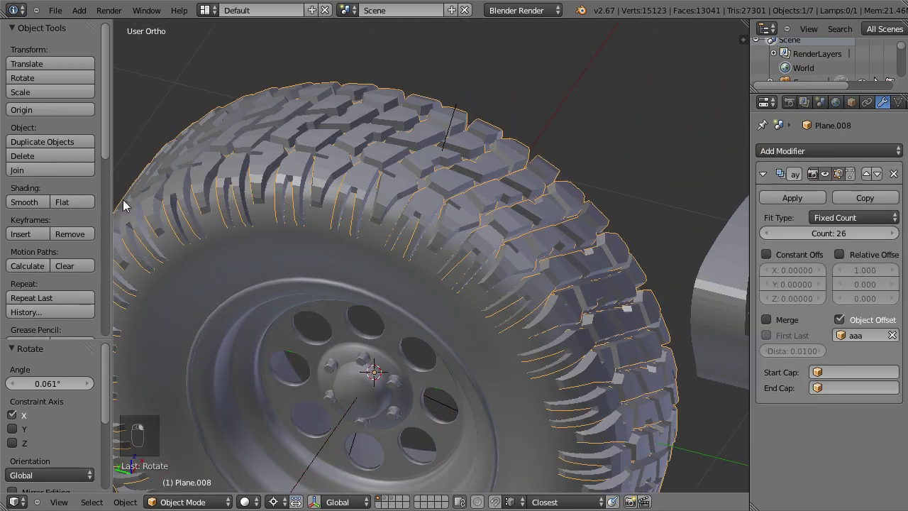
{"action": "left_click", "coordinate": [25, 203]}
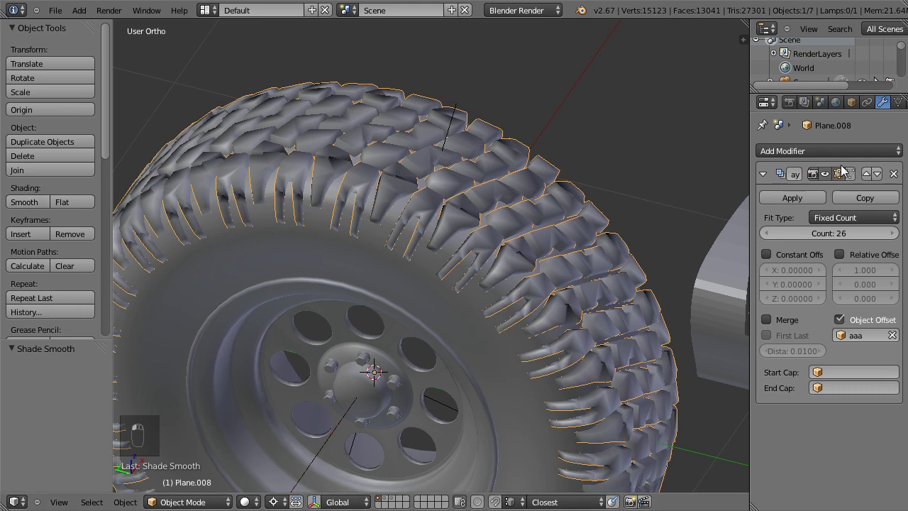
{"action": "left_click", "coordinate": [825, 150]}
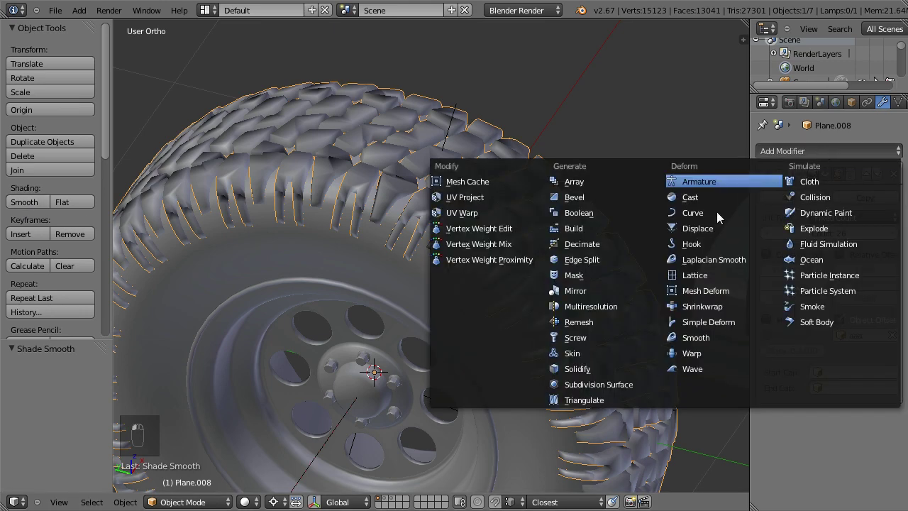
{"action": "left_click", "coordinate": [599, 260]}
{"action": "middle_click_drag", "start_coordinate": [469, 240], "coordinate": [359, 173]}
{"action": "scroll", "coordinate": [451, 200], "scroll_direction": "up", "scroll_amount": 3}
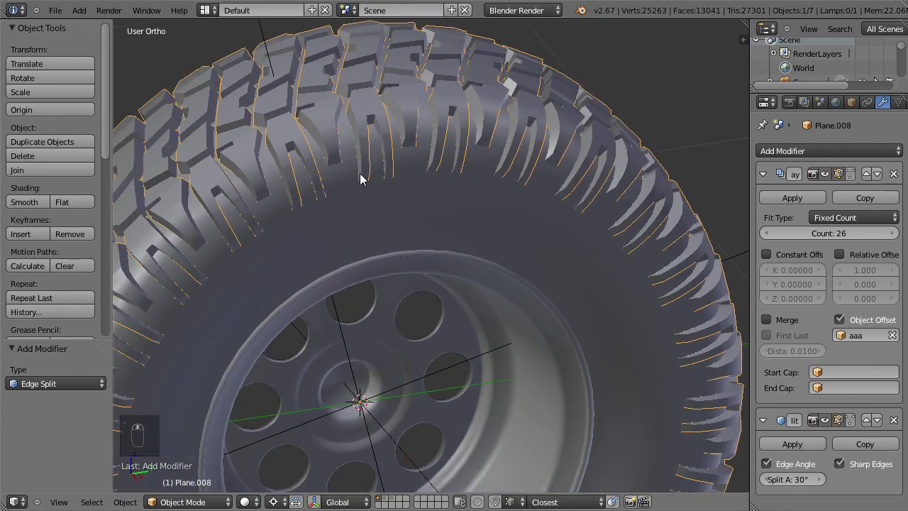
{"action": "middle_click_drag", "start_coordinate": [438, 146], "coordinate": [459, 222]}
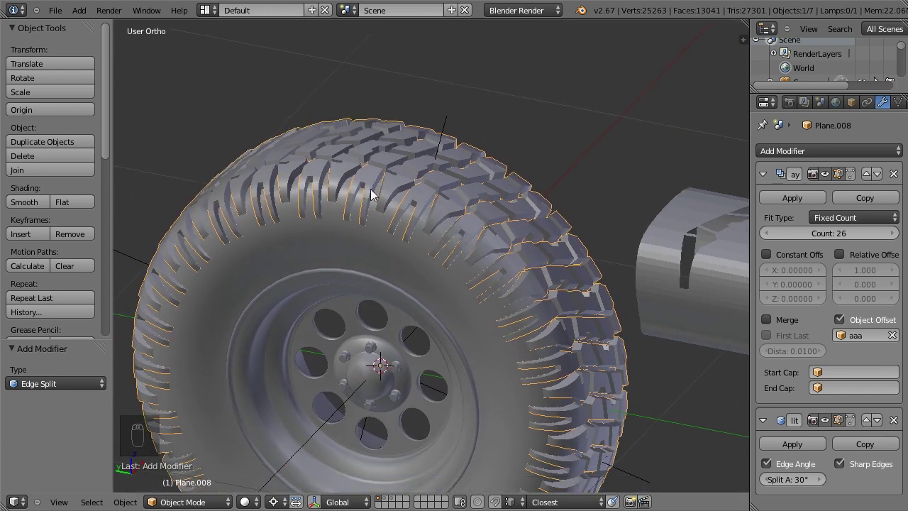
- Delete the leftover curved plane beside the wheel
{"action": "scroll", "coordinate": [444, 283], "scroll_direction": "down", "scroll_amount": 4}
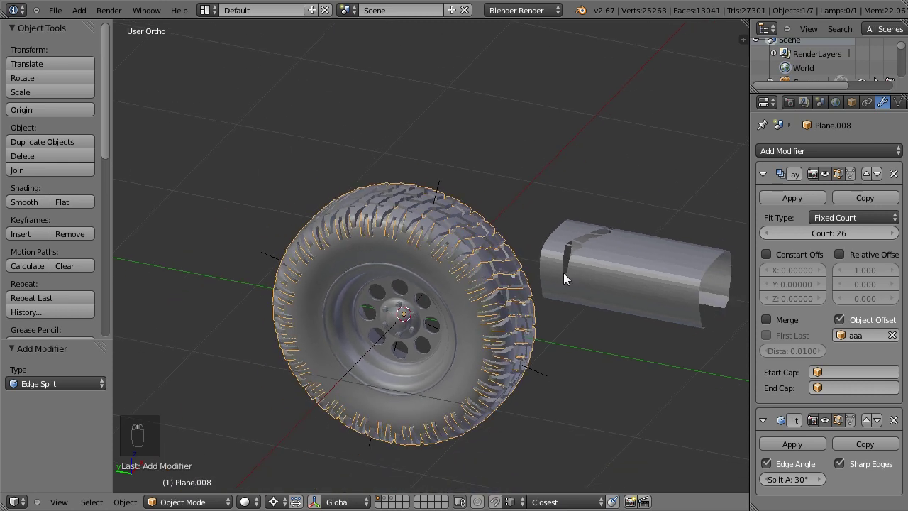
{"action": "right_click", "coordinate": [552, 251]}
{"action": "key", "text": "Delete"}
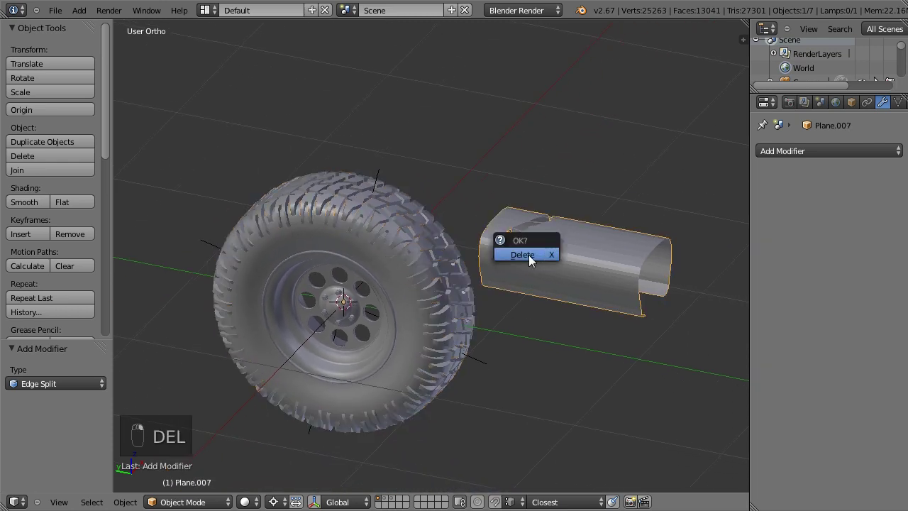
{"action": "left_click", "coordinate": [529, 255]}
{"action": "middle_click_drag", "start_coordinate": [447, 225], "coordinate": [441, 229]}
{"action": "middle_click_drag", "start_coordinate": [383, 256], "coordinate": [369, 241]}
- Apply the Array and Edge Split modifiers on the tread
{"action": "right_click", "coordinate": [376, 228]}
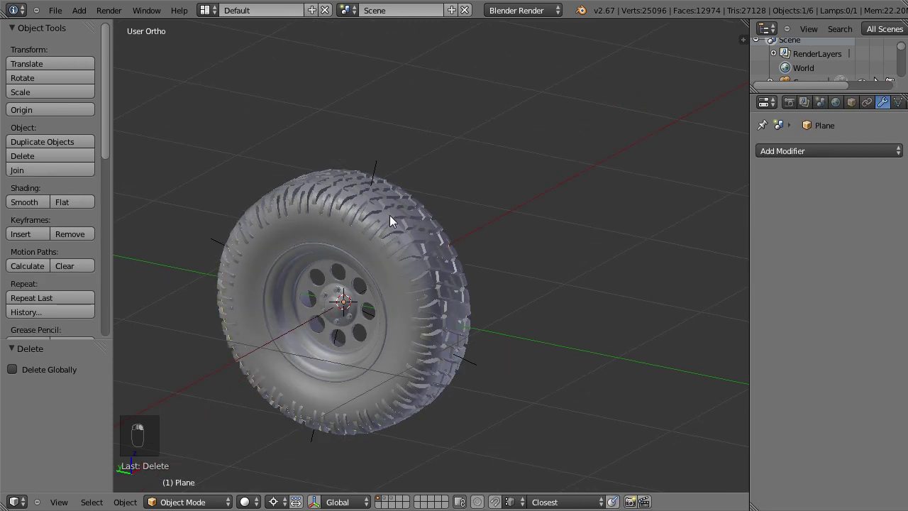
{"action": "right_click", "coordinate": [388, 218]}
{"action": "left_click", "coordinate": [800, 150]}
{"action": "left_click", "coordinate": [805, 193]}
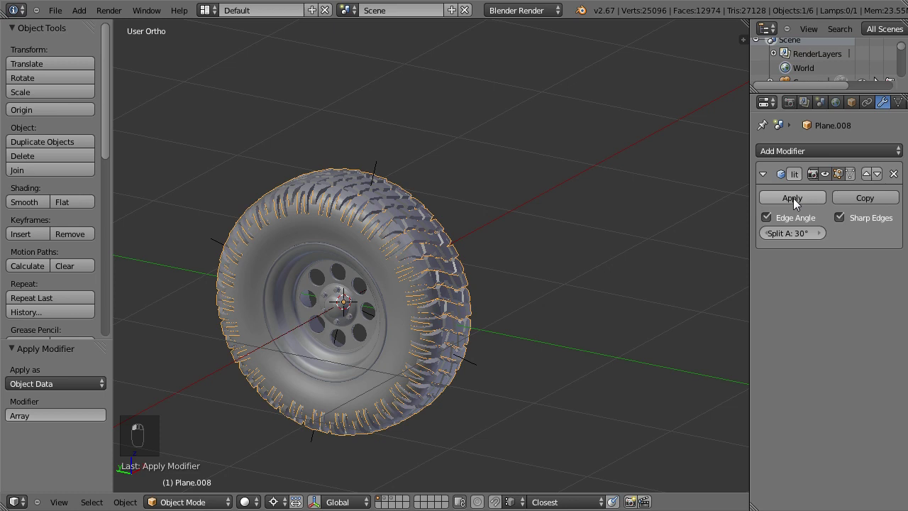
{"action": "left_click", "coordinate": [794, 198]}
- Join the tyre body and the tread into one object, and delete the empty aaa
{"action": "right_click", "coordinate": [356, 227]}
{"action": "right_click", "coordinate": [370, 209], "text": "shift"}
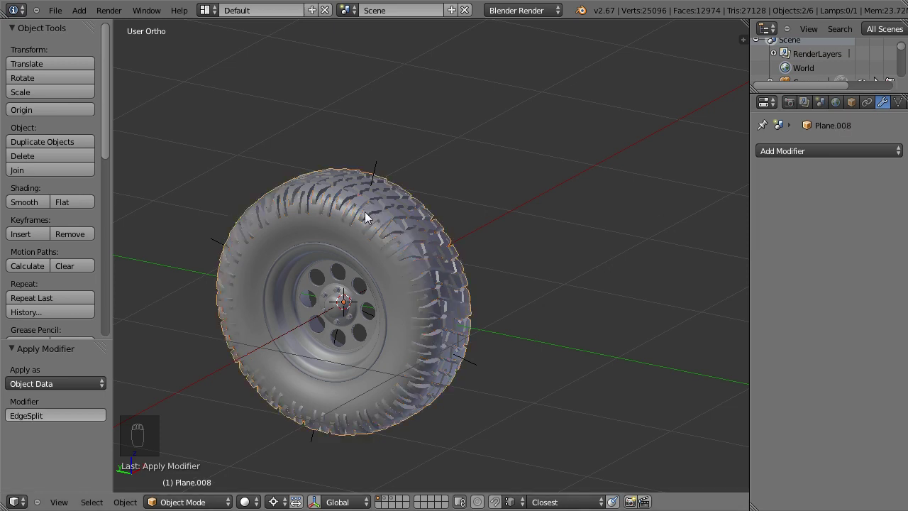
{"action": "key", "text": "ctrl+j"}
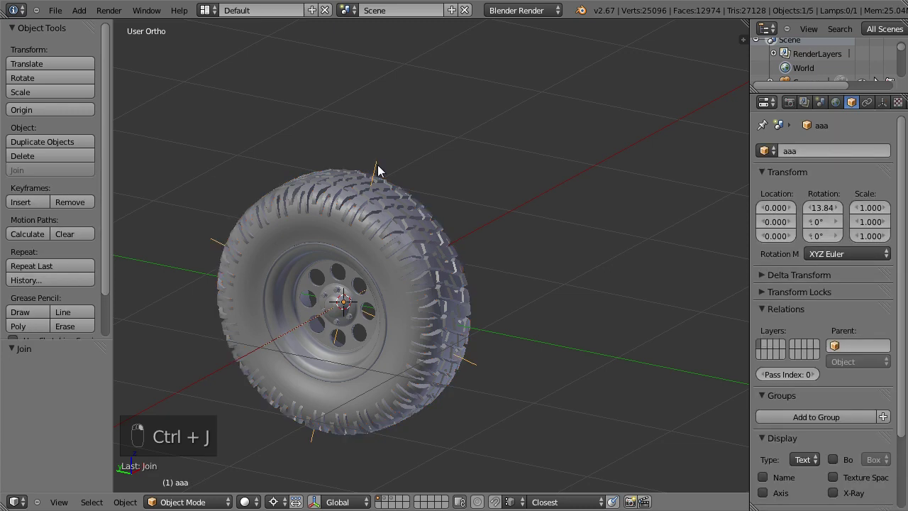
{"action": "key", "text": "Delete"}
{"action": "left_click", "coordinate": [369, 168]}
{"action": "middle_click_drag", "start_coordinate": [408, 208], "coordinate": [551, 188], "text": "shift"}
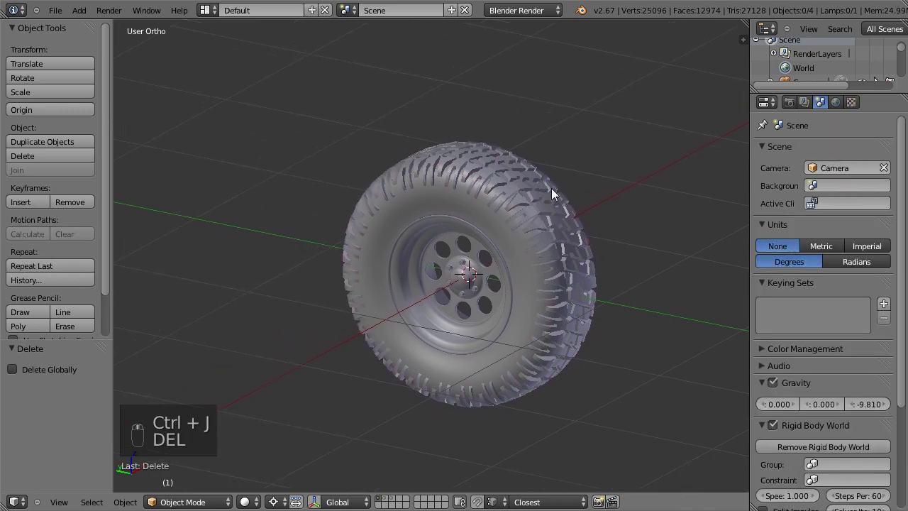
- Give the joined tyre a new material with a dark grey diffuse colour
{"action": "right_click", "coordinate": [546, 197]}
{"action": "scroll", "coordinate": [851, 103], "scroll_direction": "down", "scroll_amount": 3}
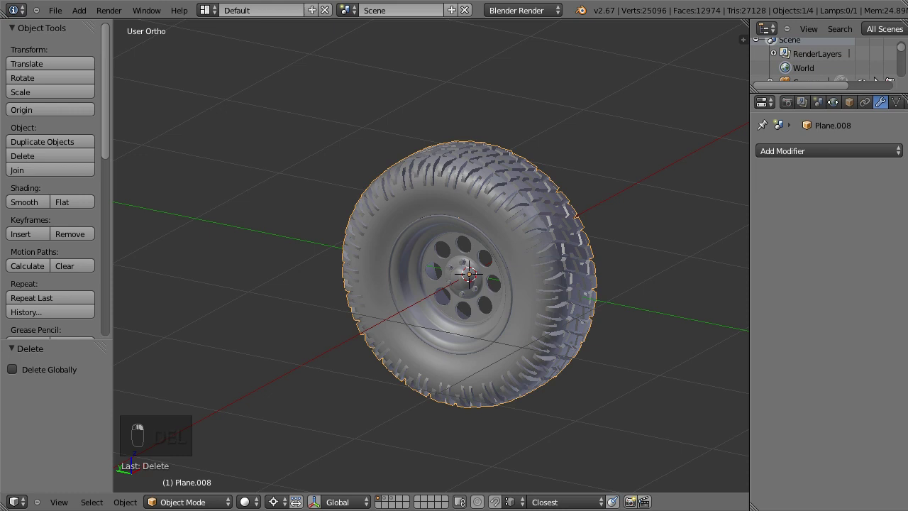
{"action": "left_click", "coordinate": [846, 101]}
{"action": "left_click", "coordinate": [783, 196]}
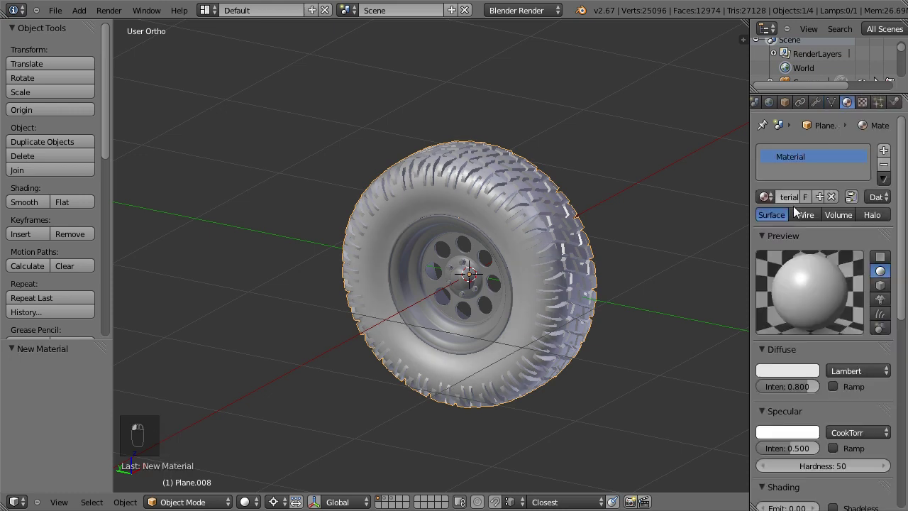
{"action": "left_click", "coordinate": [792, 369]}
{"action": "left_click_drag", "start_coordinate": [806, 249], "coordinate": [807, 266]}
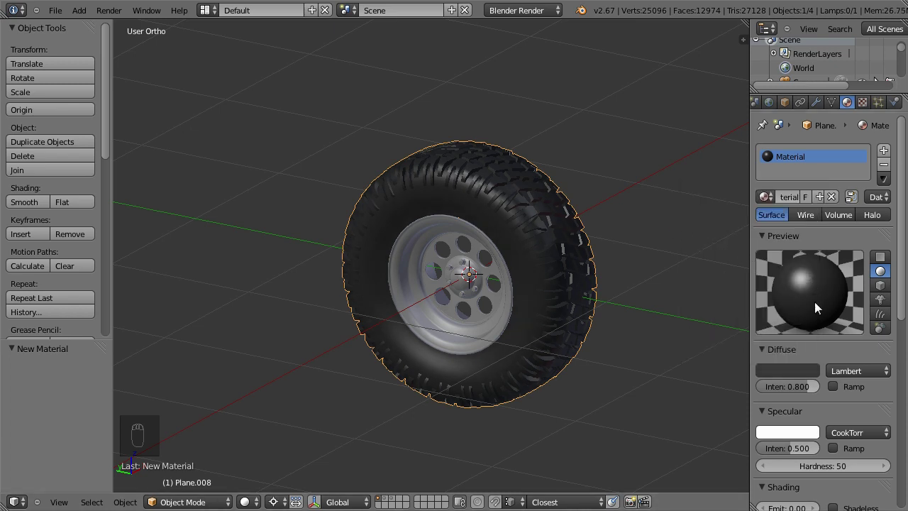
- Set the tyre material's specular intensity to 0.117 and hardness to 13, and darken its diffuse colour to near black
{"action": "scroll", "coordinate": [813, 414], "scroll_direction": "down", "scroll_amount": 5}
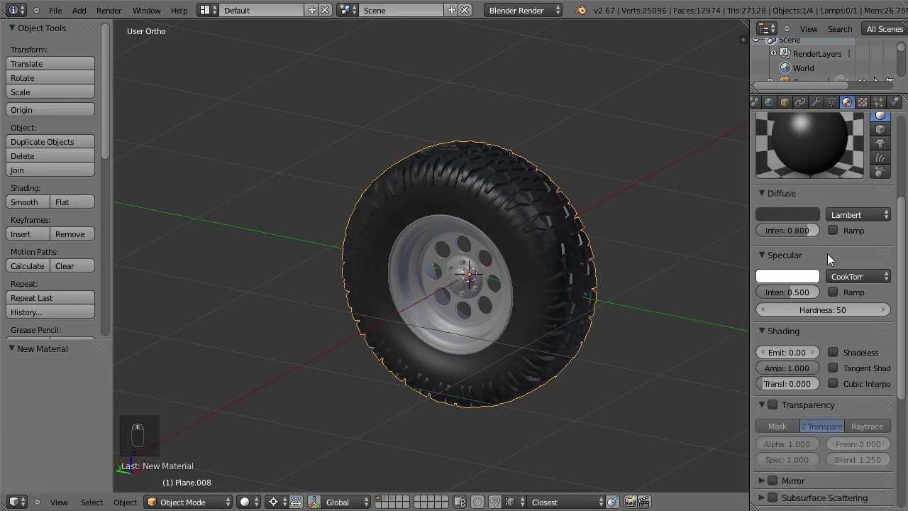
{"action": "mouse_move", "coordinate": [786, 291]}
{"action": "left_mouse_down"}
{"action": "mouse_move", "coordinate": [775, 288]}
{"action": "mouse_move", "coordinate": [799, 306]}
{"action": "mouse_move", "coordinate": [790, 307]}
{"action": "left_mouse_up"}
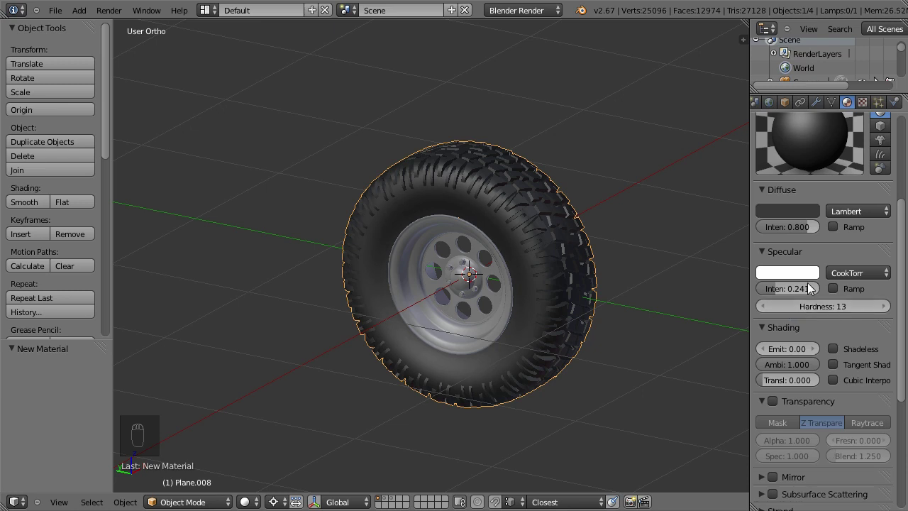
{"action": "left_click", "coordinate": [795, 208]}
{"action": "left_click_drag", "start_coordinate": [806, 101], "coordinate": [808, 114]}
{"action": "left_click_drag", "start_coordinate": [772, 288], "coordinate": [765, 287]}
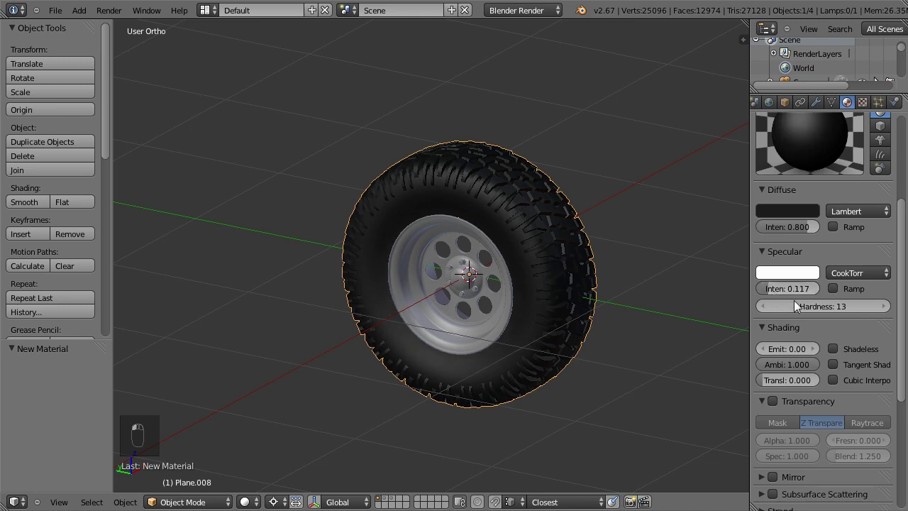
- Show the layer with the ground plane and camera together with the wheel layer, and render the scene
{"action": "left_click", "coordinate": [389, 500]}
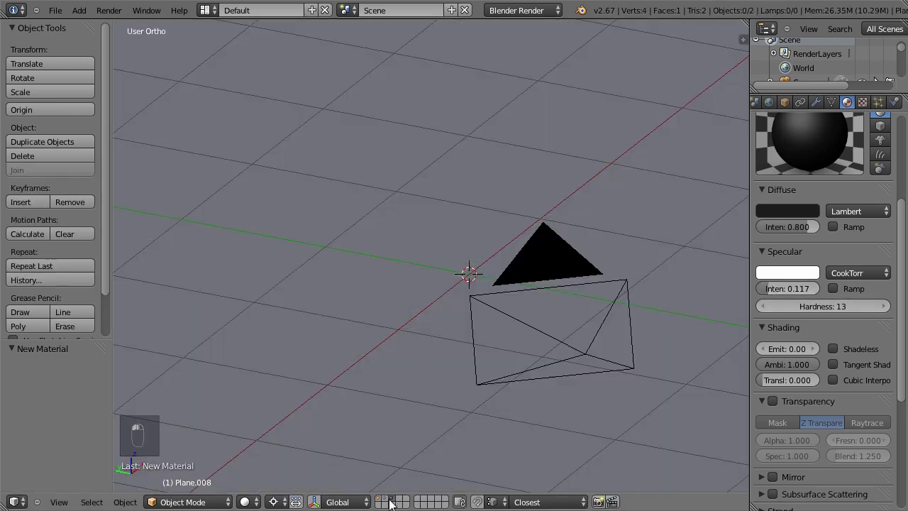
{"action": "left_click", "coordinate": [380, 499], "text": "shift"}
{"action": "middle_click_drag", "start_coordinate": [479, 333], "coordinate": [532, 246]}
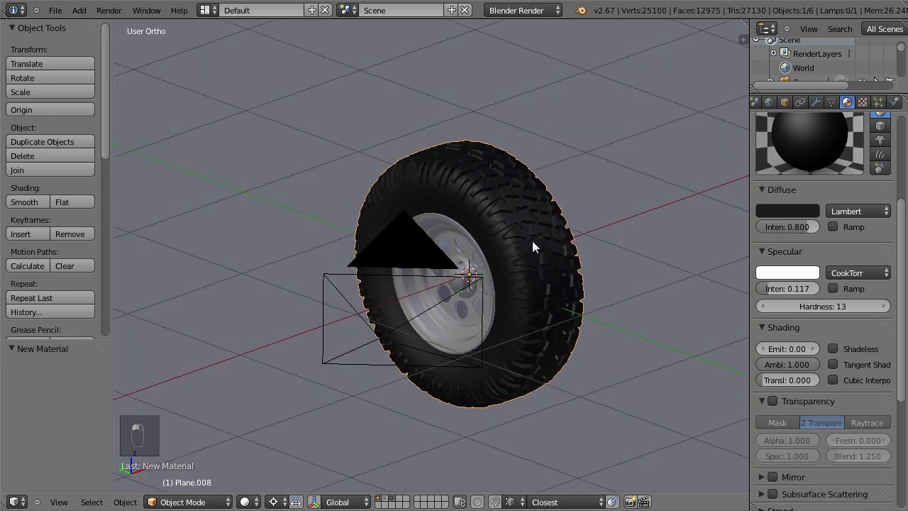
{"action": "key", "text": "F12"}
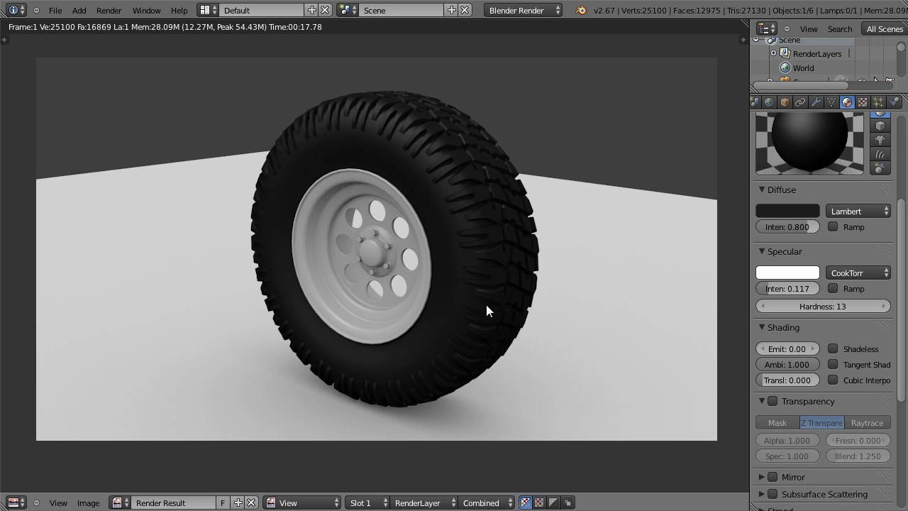
{"action": "key", "text": "Escape"}
- Add a lattice at the wheel's center and scale it uniformly by 1.676 to enclose the tyre's outline
{"action": "middle_click_drag", "start_coordinate": [512, 276], "coordinate": [543, 282]}
{"action": "key", "text": "shift+a"}
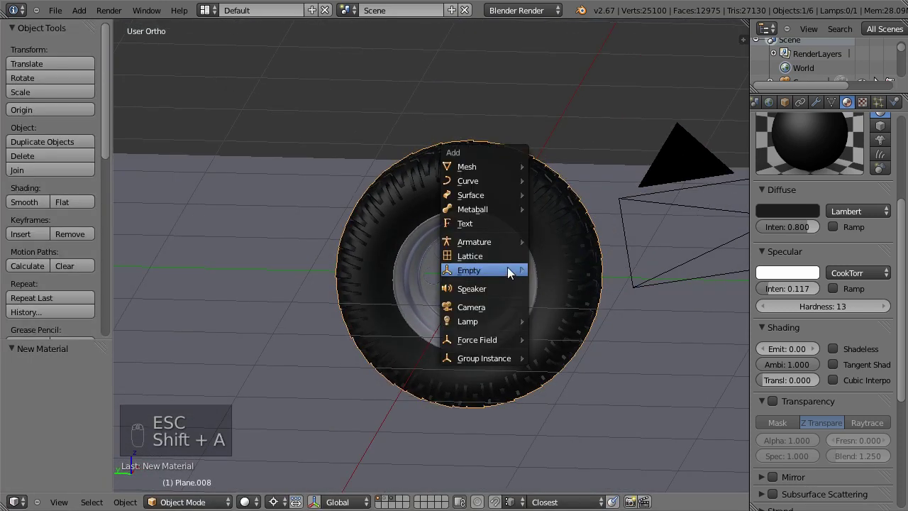
{"action": "left_click", "coordinate": [480, 260]}
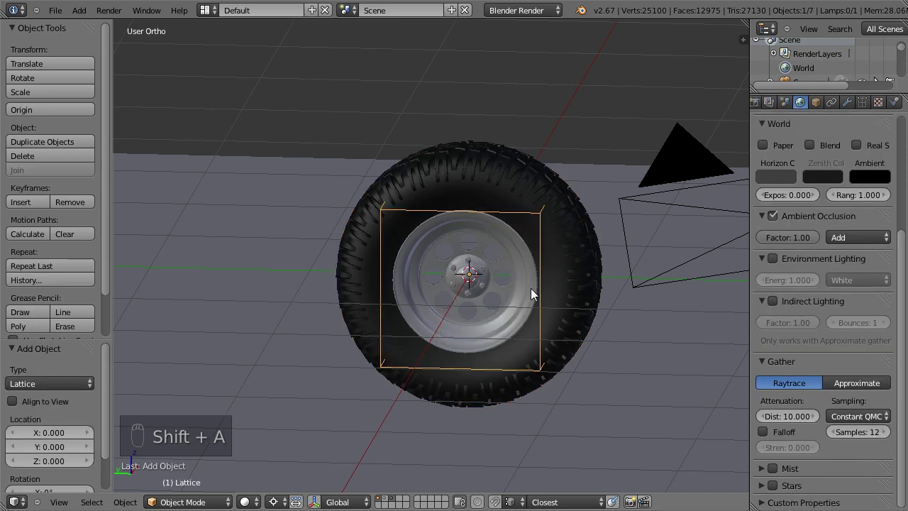
{"action": "key", "text": "KP_1"}
{"action": "key", "text": "KP_3"}
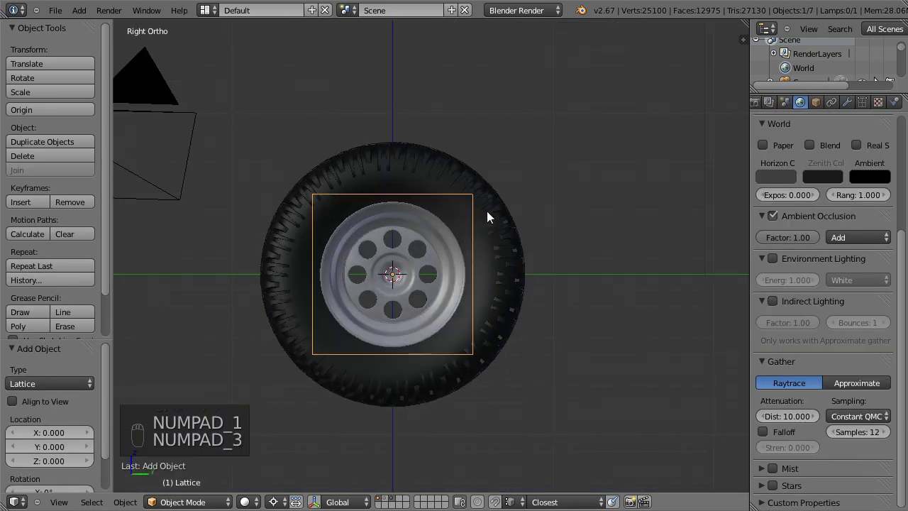
{"action": "key", "text": "s"}
{"action": "left_click", "coordinate": [554, 176]}
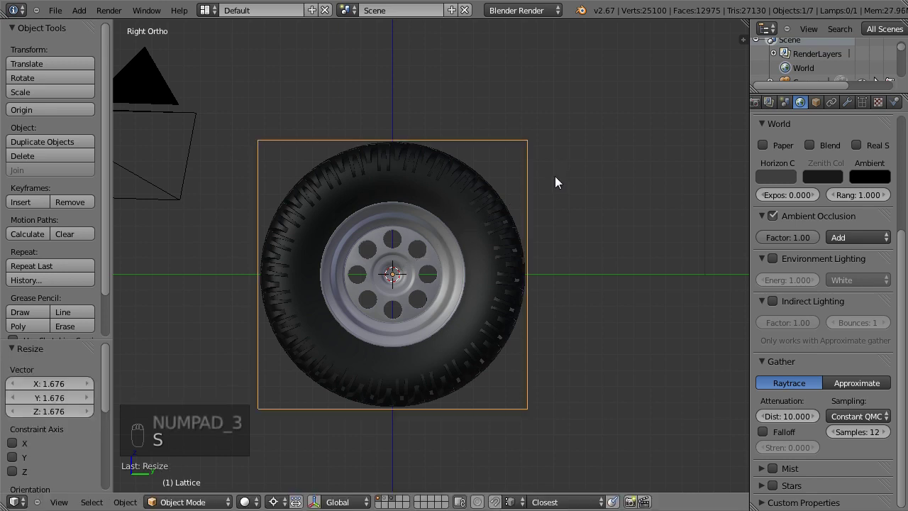
- Scale the lattice by 0.342 along X to match the tyre's width
{"action": "middle_click_drag", "start_coordinate": [518, 216], "coordinate": [511, 198]}
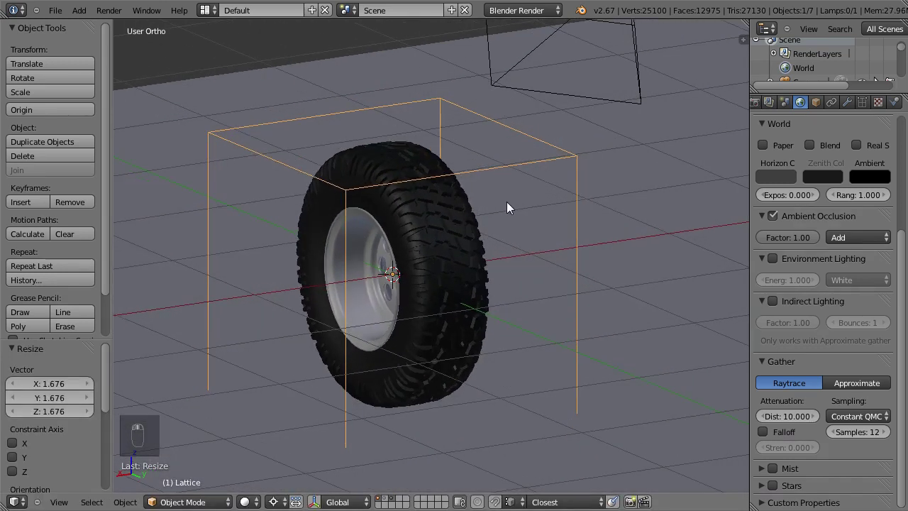
{"action": "key", "text": "KP_3"}
{"action": "key", "text": "KP_1"}
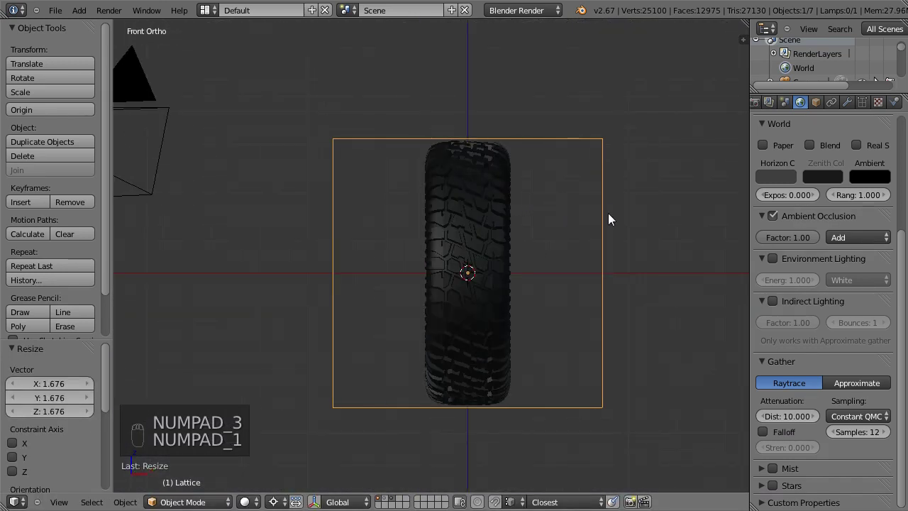
{"action": "key", "text": "s"}
{"action": "key", "text": "x"}
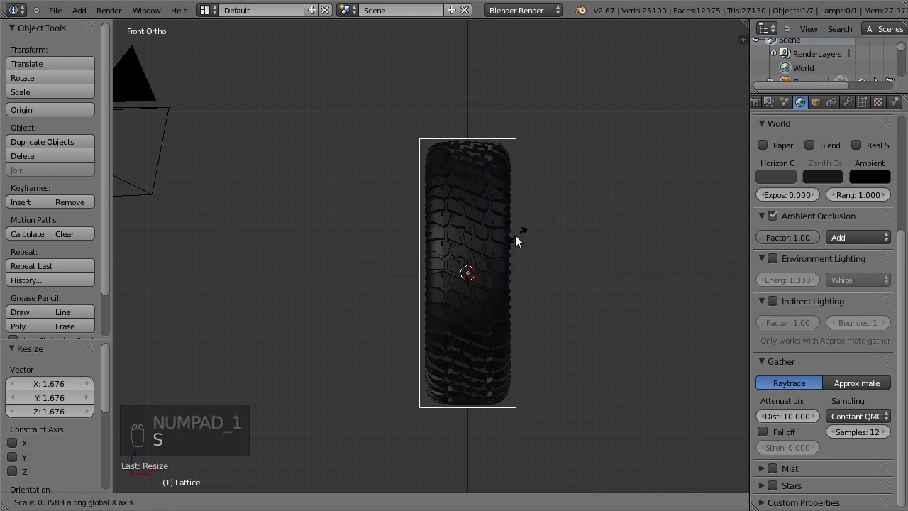
{"action": "left_click", "coordinate": [515, 234]}
- Set the lattice resolution to 3 along U, 7 along V and 10 along W
{"action": "left_click", "coordinate": [860, 101]}
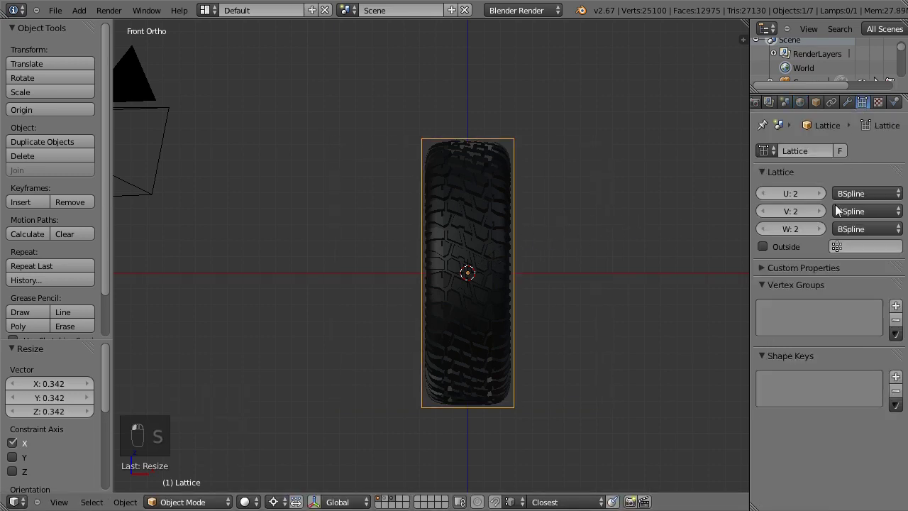
{"action": "left_click", "coordinate": [818, 193]}
{"action": "middle_click_drag", "start_coordinate": [524, 257], "coordinate": [653, 278]}
{"action": "left_click", "coordinate": [821, 210]}
{"action": "left_click", "coordinate": [821, 211]}
{"action": "left_click", "coordinate": [821, 211]}
{"action": "left_click", "coordinate": [820, 211]}
{"action": "left_click", "coordinate": [821, 211]}
{"action": "left_click", "coordinate": [819, 228]}
{"action": "left_click", "coordinate": [820, 228]}
{"action": "left_click", "coordinate": [818, 228]}
{"action": "left_click", "coordinate": [818, 229]}
{"action": "left_click", "coordinate": [817, 229]}
{"action": "left_click", "coordinate": [818, 228]}
{"action": "left_click", "coordinate": [817, 229]}
{"action": "left_click", "coordinate": [818, 229]}
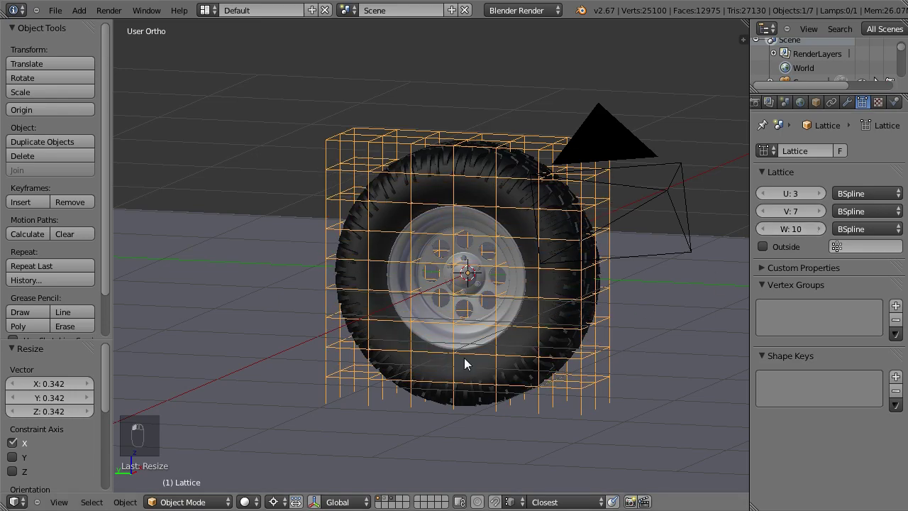
{"action": "mouse_move", "coordinate": [515, 324]}
{"action": "middle_mouse_down"}
{"action": "mouse_move", "coordinate": [499, 315]}
{"action": "mouse_move", "coordinate": [474, 331]}
{"action": "mouse_move", "coordinate": [371, 334]}
{"action": "mouse_move", "coordinate": [523, 335]}
{"action": "middle_mouse_up"}
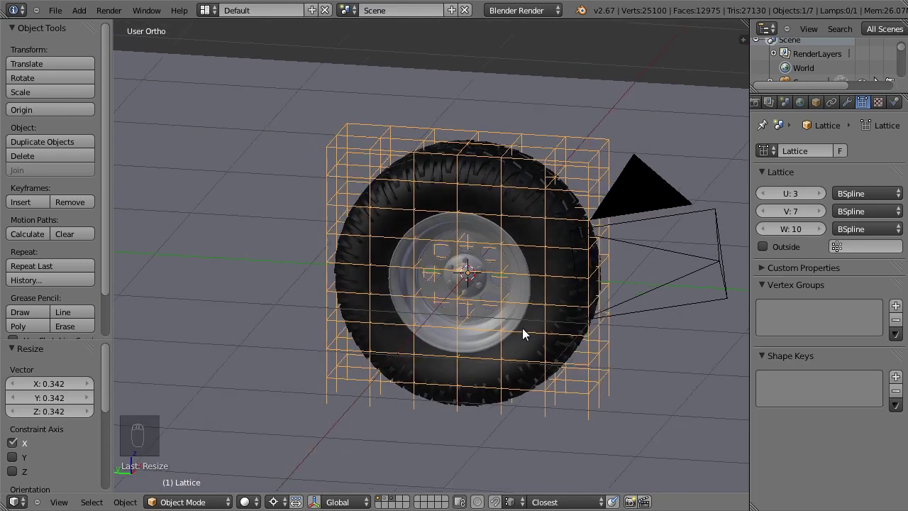
- Add a Lattice modifier to the tyre and choose the Lattice object as its deformer
{"action": "right_click", "coordinate": [522, 205]}
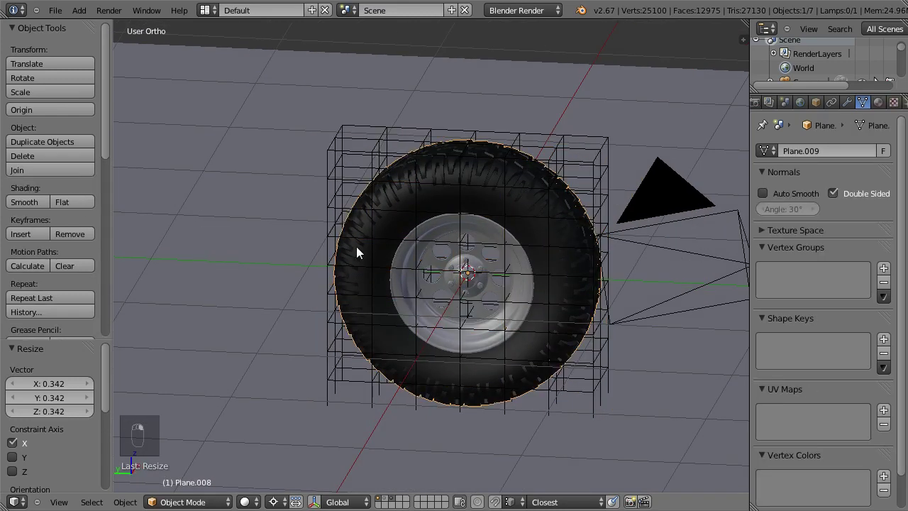
{"action": "middle_click_drag", "start_coordinate": [548, 243], "coordinate": [700, 210]}
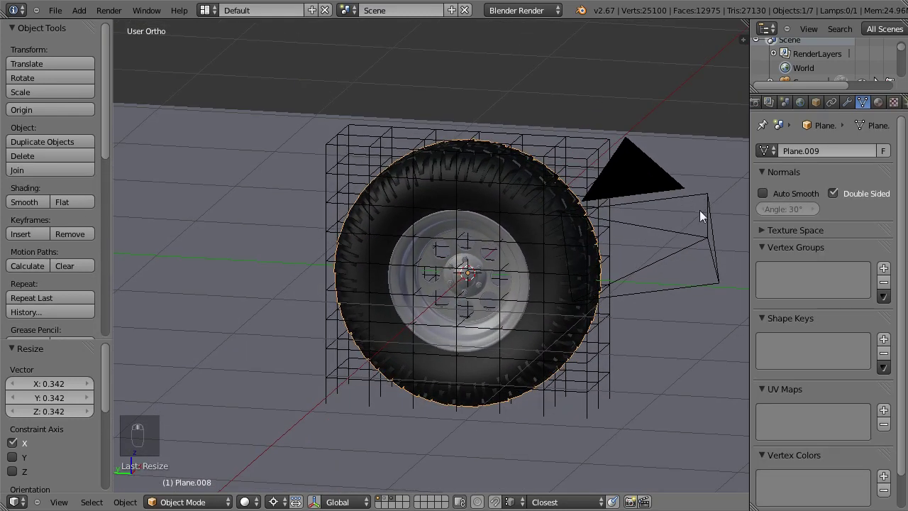
{"action": "left_click", "coordinate": [848, 100]}
{"action": "left_click", "coordinate": [784, 151]}
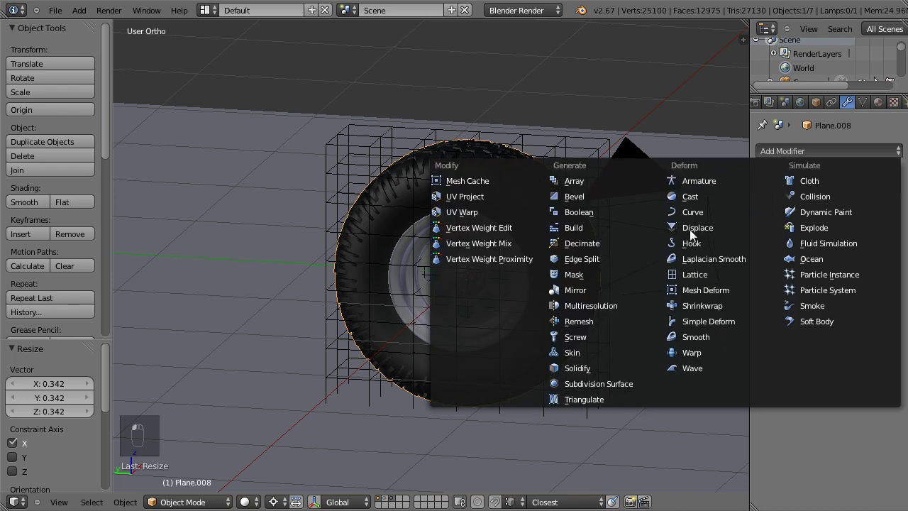
{"action": "left_click", "coordinate": [694, 274]}
{"action": "left_click", "coordinate": [794, 234]}
{"action": "left_click", "coordinate": [788, 254]}
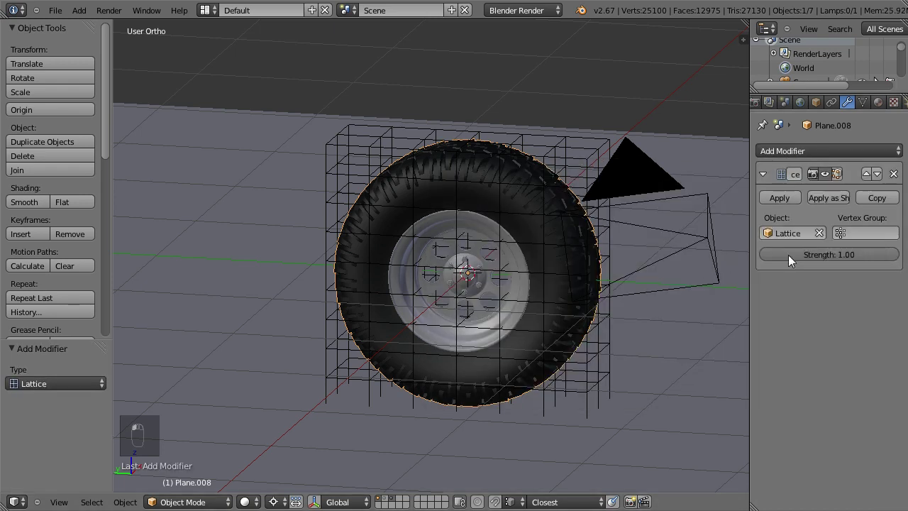
- Edit the lattice, select the 18 central points of its two lowest levels and scale them by 1.194 along X
{"action": "middle_click_drag", "start_coordinate": [481, 357], "coordinate": [518, 325]}
{"action": "right_click", "coordinate": [495, 331]}
{"action": "key", "text": "Tab"}
{"action": "scroll", "coordinate": [517, 325], "scroll_direction": "up", "scroll_amount": 3}
{"action": "middle_click_drag", "start_coordinate": [506, 381], "coordinate": [492, 288], "text": "shift"}
{"action": "mouse_move", "coordinate": [534, 333]}
{"action": "left_mouse_down", "text": "ctrl"}
{"action": "mouse_move", "coordinate": [426, 329]}
{"action": "mouse_move", "coordinate": [462, 442]}
{"action": "mouse_move", "coordinate": [568, 348]}
{"action": "mouse_move", "coordinate": [546, 332]}
{"action": "left_mouse_up", "text": "ctrl"}
{"action": "middle_click_drag", "start_coordinate": [523, 329], "coordinate": [481, 351]}
{"action": "key", "text": "s"}
{"action": "key", "text": "x"}
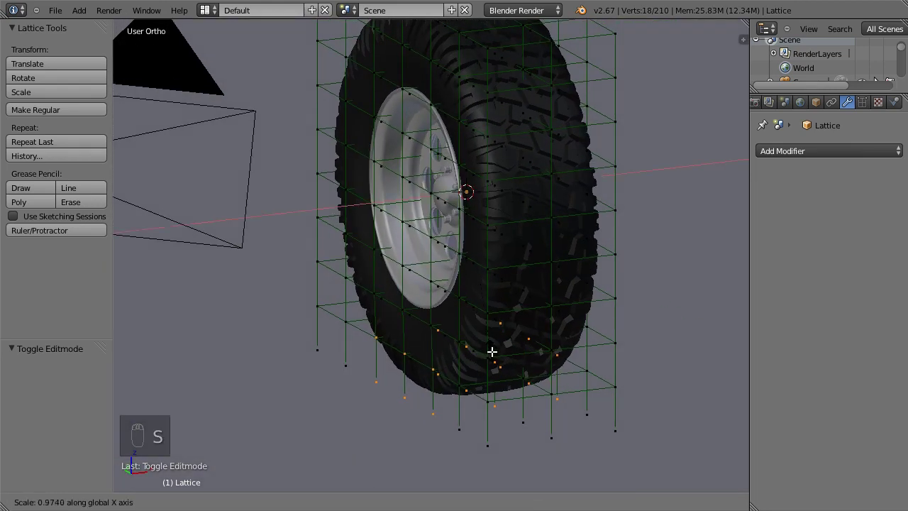
{"action": "left_click", "coordinate": [570, 361]}
- Raise the selected bottom lattice points by about 0.038 along Z to flatten the tyre's contact area
{"action": "middle_click_drag", "start_coordinate": [493, 362], "coordinate": [480, 350]}
{"action": "key", "text": "g"}
{"action": "key", "text": "z"}
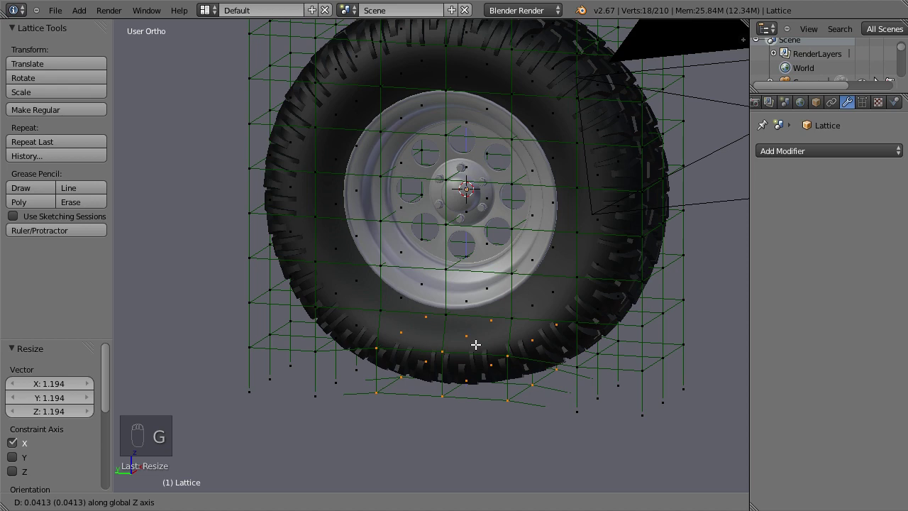
{"action": "left_click", "coordinate": [468, 350]}
{"action": "middle_click_drag", "start_coordinate": [484, 356], "coordinate": [499, 345]}
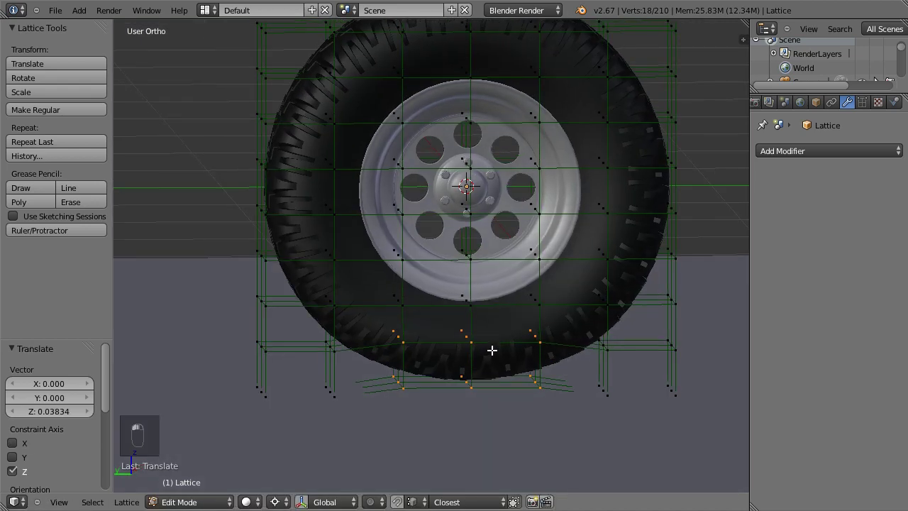
- Raise the six points at the lattice's bottom center by 0.0377 along Z, and lower the upper three of them by 0.0319
{"action": "key", "text": "a"}
{"action": "key", "text": "g"}
{"action": "key", "text": "z"}
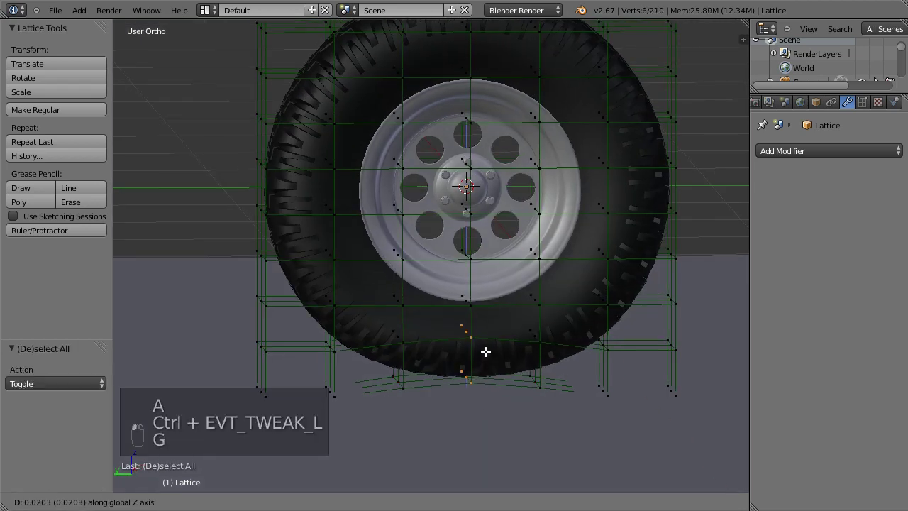
{"action": "left_click", "coordinate": [483, 348]}
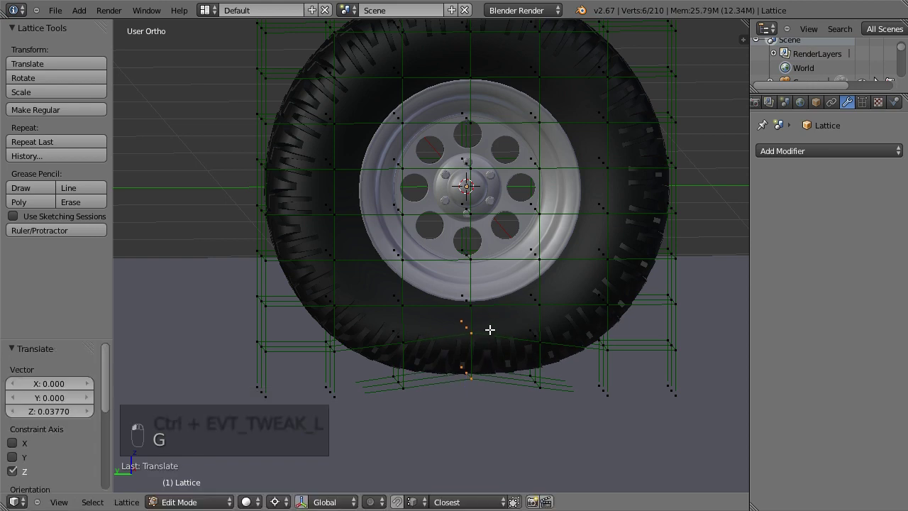
{"action": "key", "text": "a"}
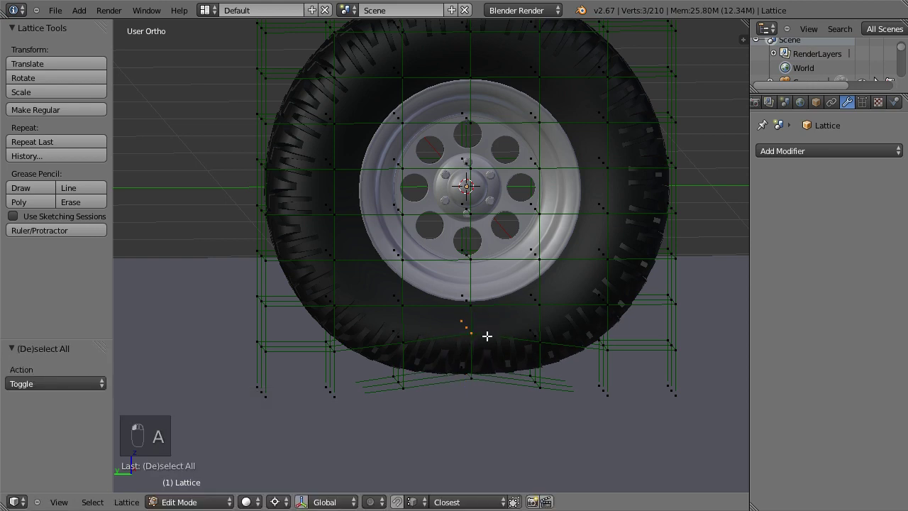
{"action": "key", "text": "g"}
{"action": "key", "text": "z"}
{"action": "left_click", "coordinate": [490, 343]}
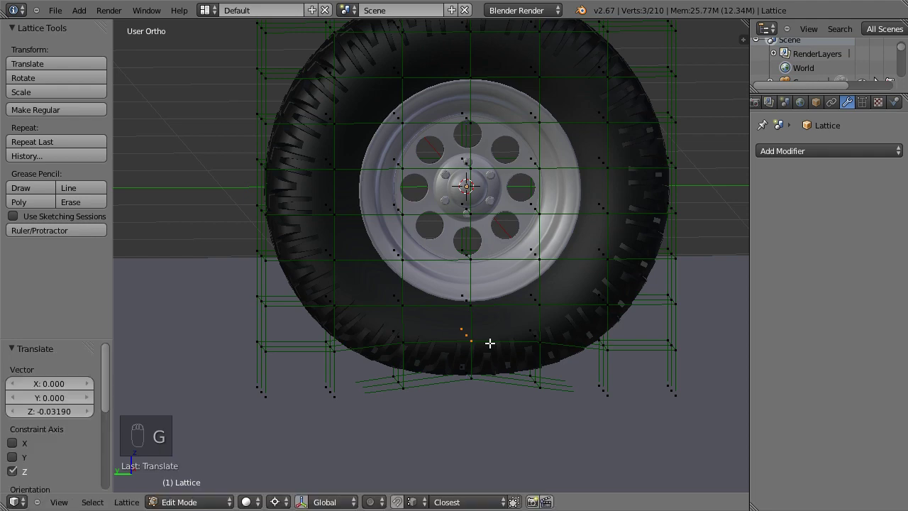
- Raise the 14 points of the middle row in the lattice's two lowest levels by about 0.05 along Z and finish editing
{"action": "middle_click_drag", "start_coordinate": [522, 342], "coordinate": [624, 341]}
{"action": "key", "text": "a"}
{"action": "mouse_move", "coordinate": [497, 394]}
{"action": "left_mouse_down", "text": "ctrl"}
{"action": "mouse_move", "coordinate": [454, 347]}
{"action": "mouse_move", "coordinate": [497, 332]}
{"action": "left_mouse_up", "text": "ctrl"}
{"action": "mouse_move", "coordinate": [558, 334]}
{"action": "middle_mouse_down"}
{"action": "mouse_move", "coordinate": [515, 346]}
{"action": "mouse_move", "coordinate": [480, 341]}
{"action": "mouse_move", "coordinate": [530, 343]}
{"action": "middle_mouse_up"}
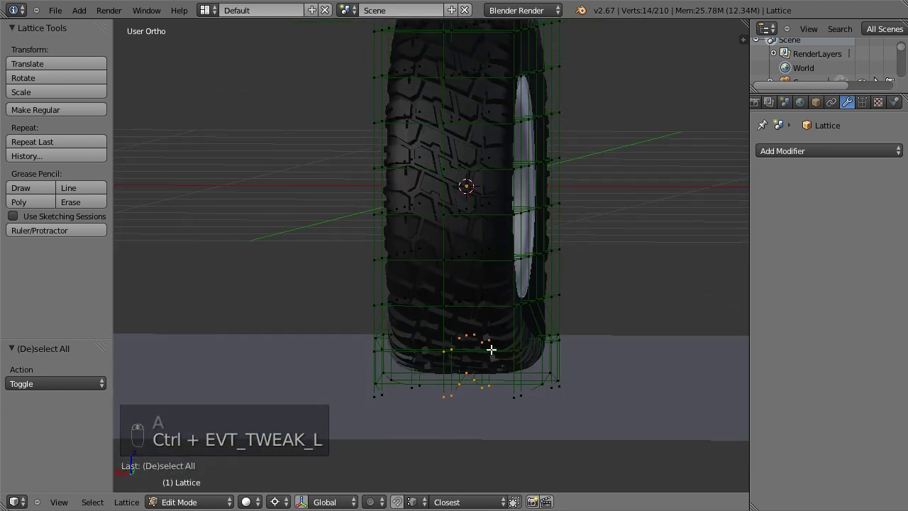
{"action": "key", "text": "g"}
{"action": "key", "text": "y"}
{"action": "key", "text": "z"}
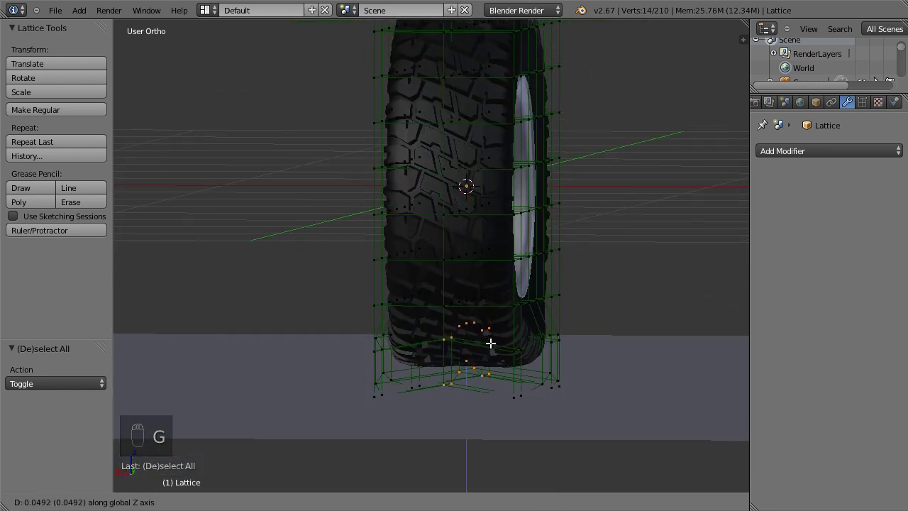
{"action": "left_click", "coordinate": [489, 343]}
{"action": "middle_click_drag", "start_coordinate": [488, 345], "coordinate": [518, 341]}
{"action": "key", "text": "Tab"}
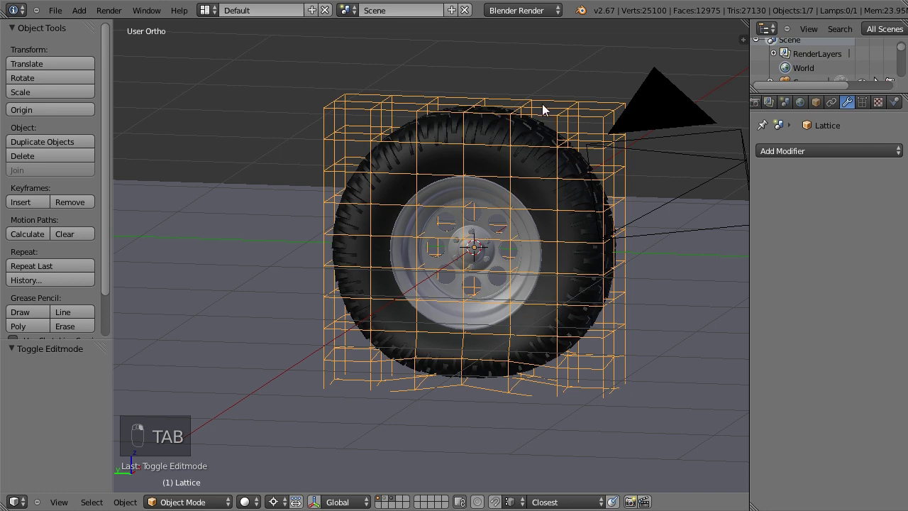
- Hide the lattice and examine the deformed tyre against the ground plane from the right side in wireframe
{"action": "key", "text": "h"}
{"action": "middle_click_drag", "start_coordinate": [512, 238], "coordinate": [542, 232]}
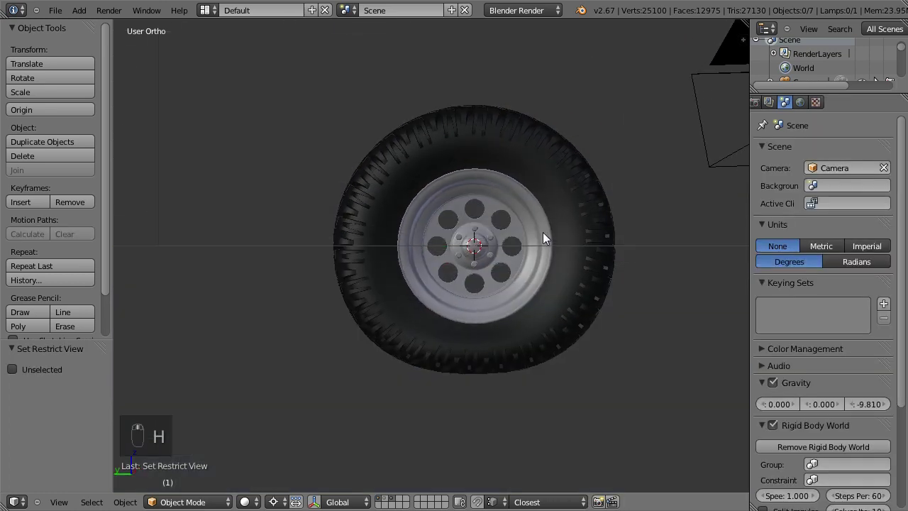
{"action": "key", "text": "KP_3"}
{"action": "key", "text": "z"}
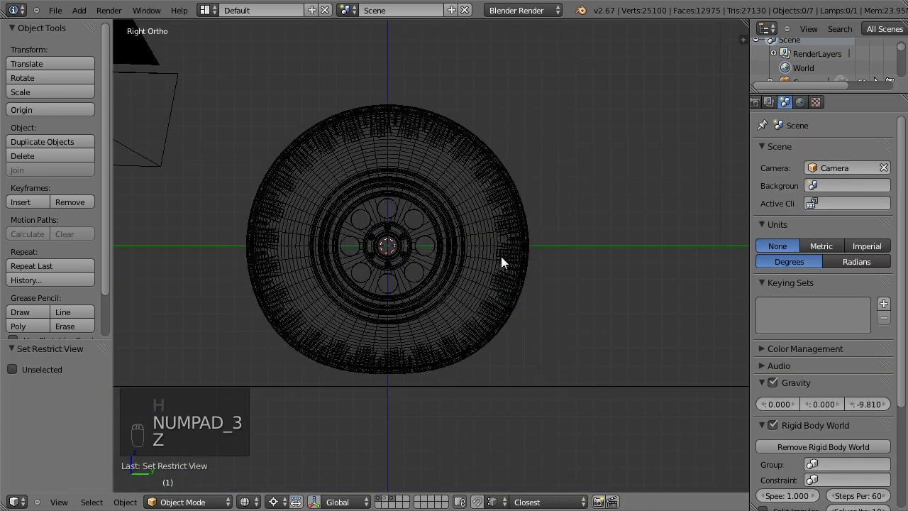
- Unhide the lattice and move it with all the wheel parts by -0.0746 along Z, resting the tyre on the ground plane
{"action": "right_click", "coordinate": [465, 180]}
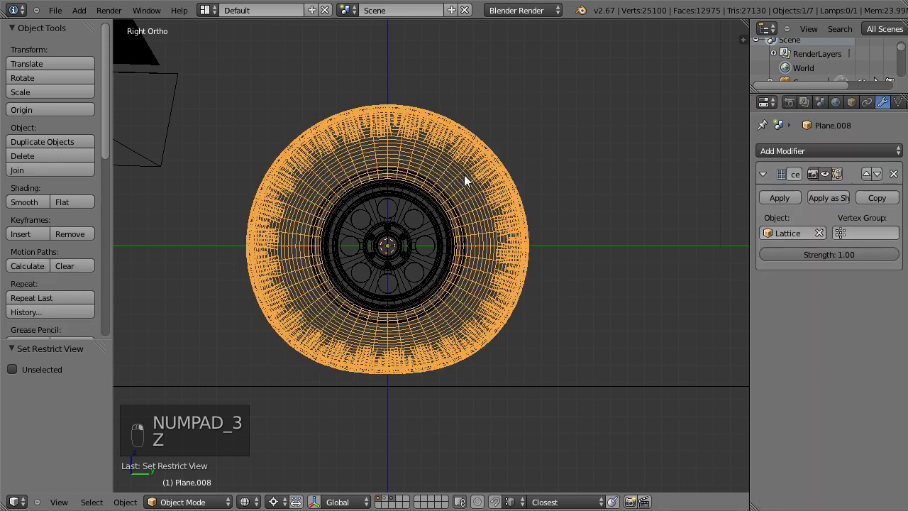
{"action": "right_click", "coordinate": [428, 202], "text": "shift"}
{"action": "key", "text": "alt+h"}
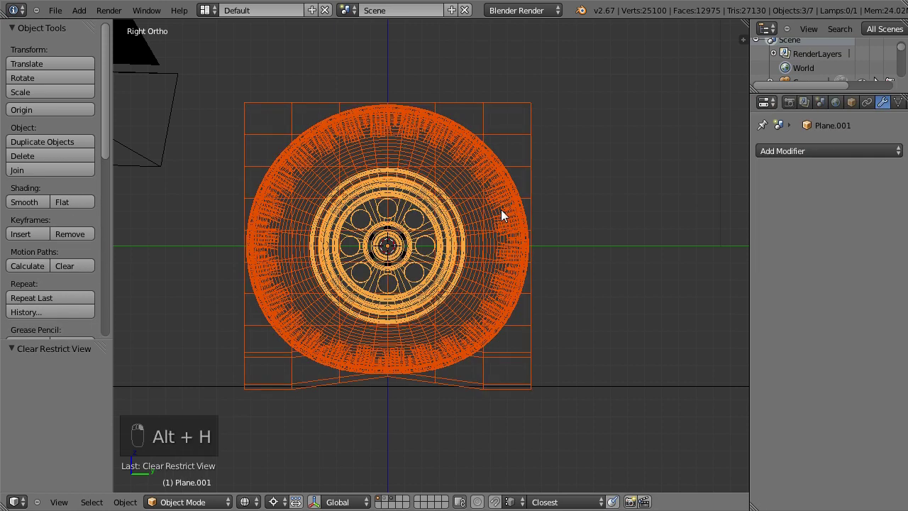
{"action": "key", "text": "a"}
{"action": "mouse_move", "coordinate": [596, 136]}
{"action": "left_mouse_down", "text": "ctrl"}
{"action": "mouse_move", "coordinate": [243, 94]}
{"action": "mouse_move", "coordinate": [205, 324]}
{"action": "mouse_move", "coordinate": [527, 425]}
{"action": "mouse_move", "coordinate": [633, 297]}
{"action": "mouse_move", "coordinate": [617, 263]}
{"action": "left_mouse_up", "text": "ctrl"}
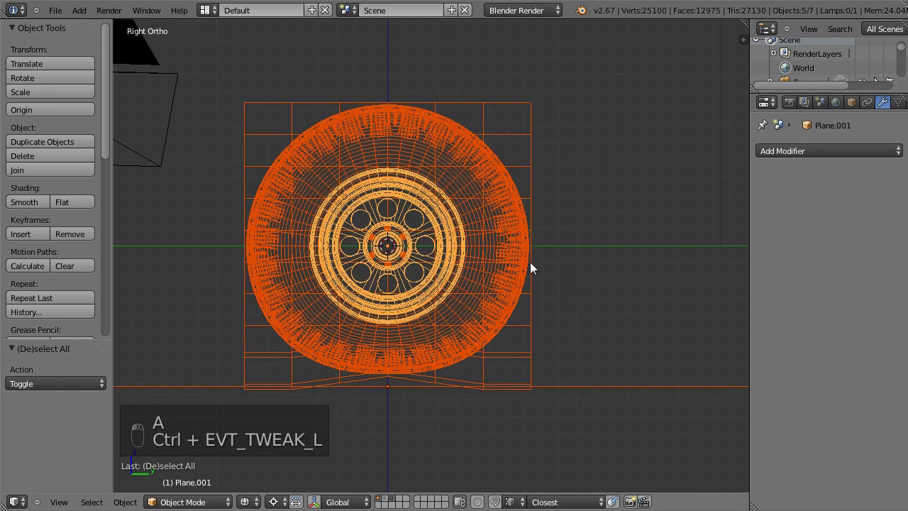
{"action": "right_click", "coordinate": [609, 386], "text": "shift"}
{"action": "right_click", "coordinate": [609, 387], "text": "shift"}
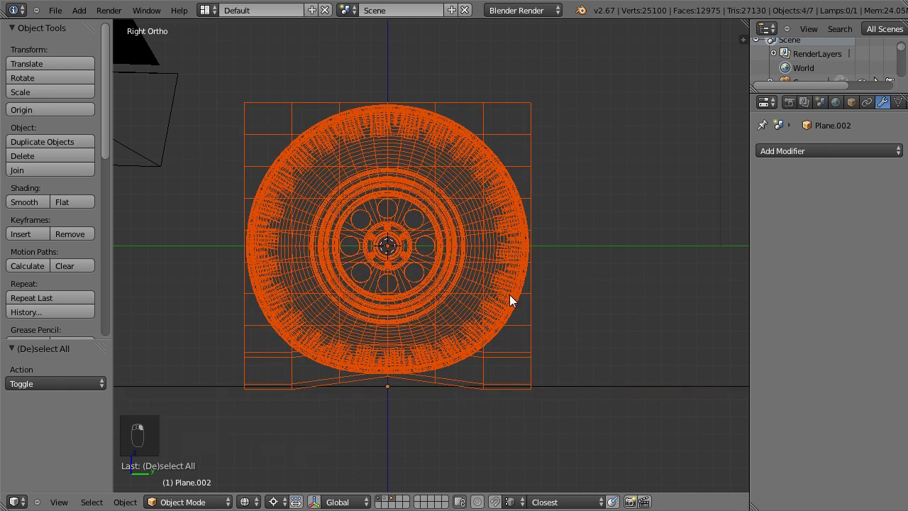
{"action": "key", "text": "g"}
{"action": "key", "text": "z"}
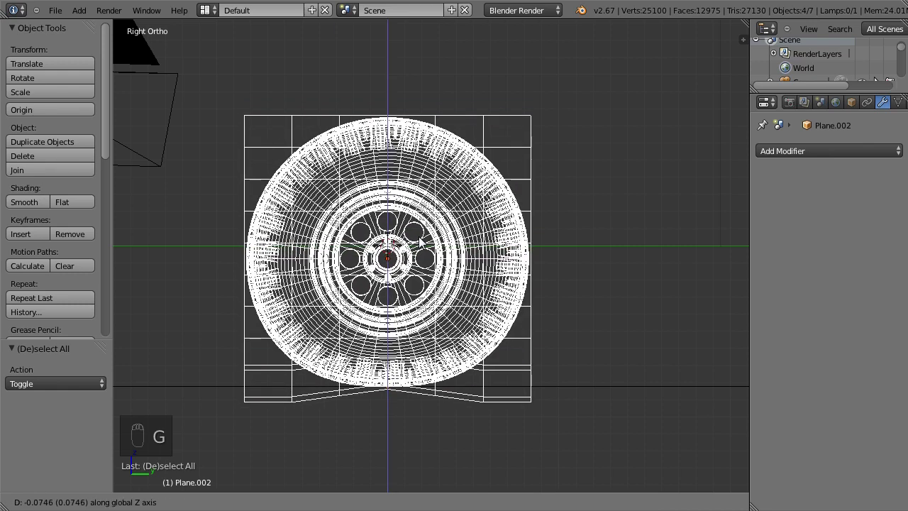
{"action": "left_click", "coordinate": [421, 241]}
- Select the tyre and set the rotation pivot to Median Point
{"action": "right_click", "coordinate": [476, 169]}
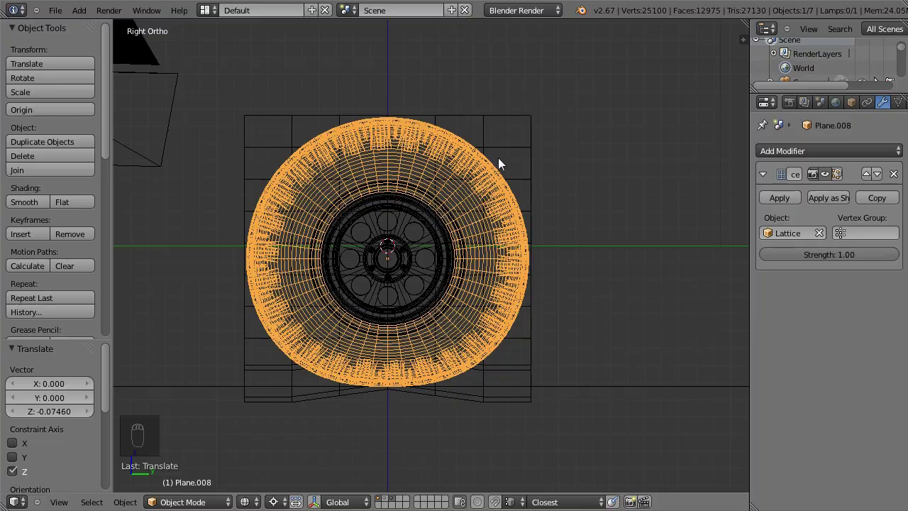
{"action": "key", "text": "r"}
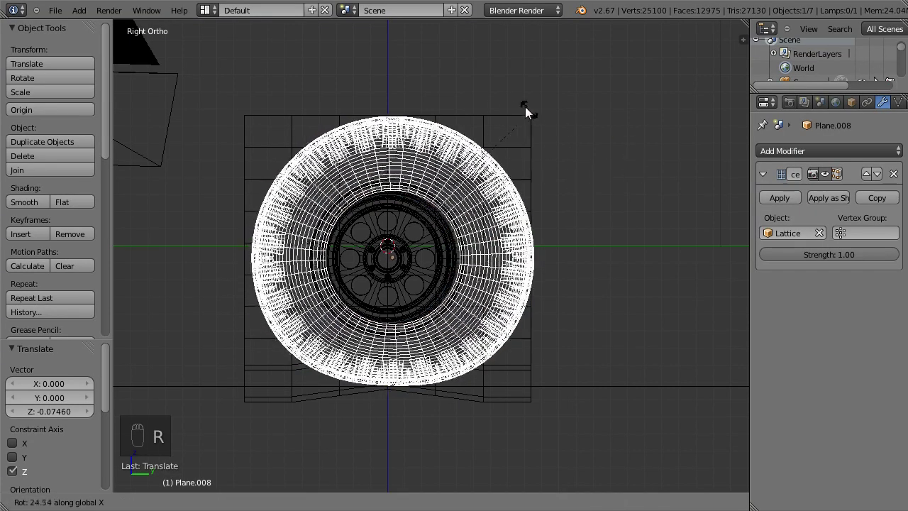
{"action": "right_click", "coordinate": [536, 176]}
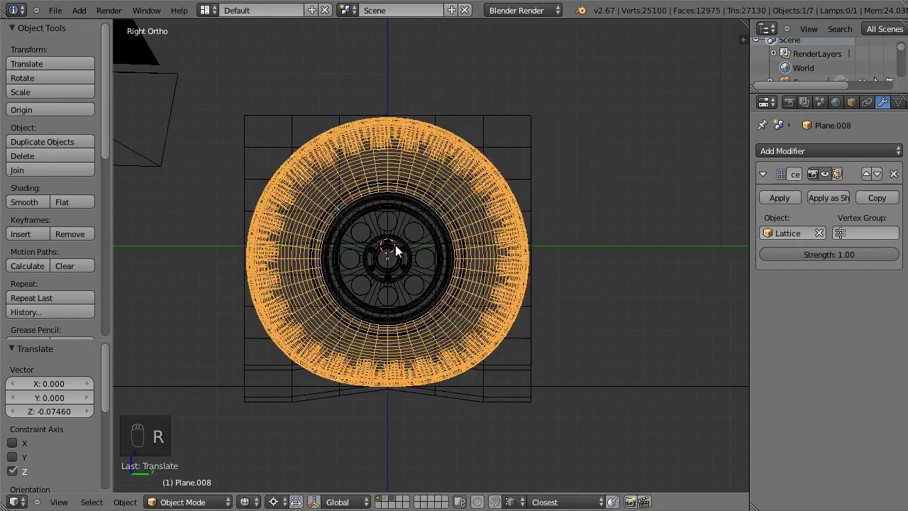
{"action": "left_click", "coordinate": [276, 502]}
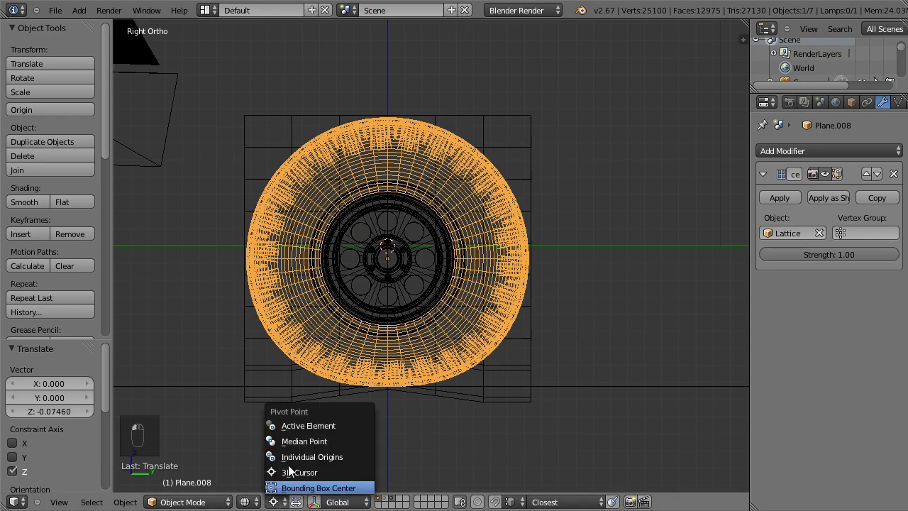
{"action": "left_click", "coordinate": [295, 441]}
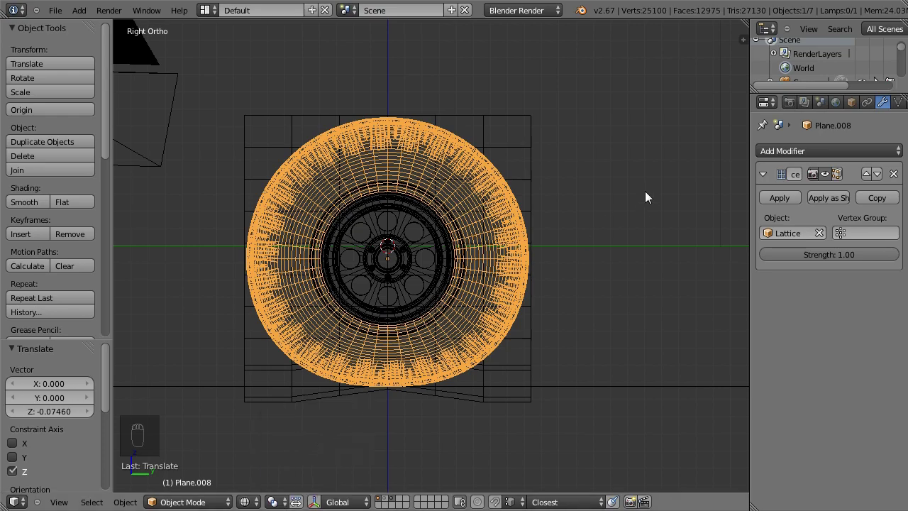
- Try rotating the tyre inside the lattice to test how its flattened bottom behaves
{"action": "key", "text": "r"}
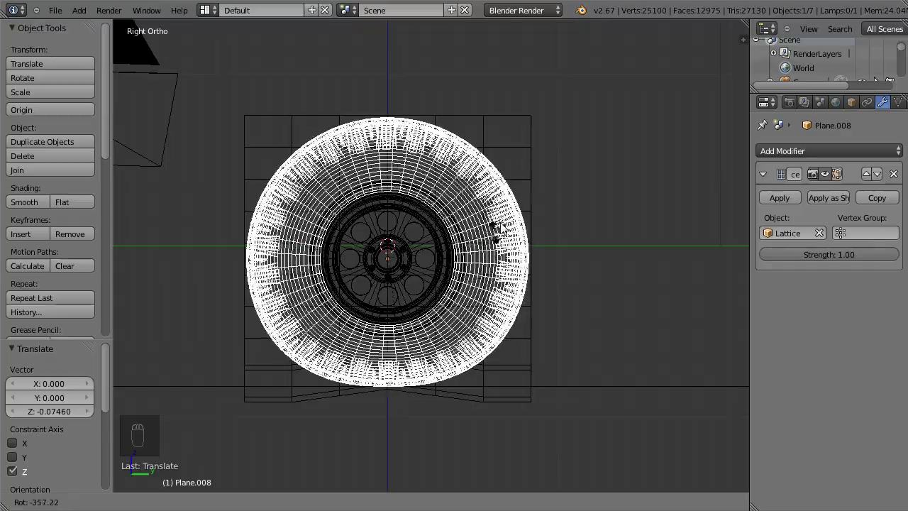
{"action": "left_click", "coordinate": [590, 177]}
{"action": "middle_click_drag", "start_coordinate": [610, 185], "coordinate": [547, 239]}
- Try moving the lattice away from the tyre to test its deforming effect
{"action": "right_click", "coordinate": [522, 162]}
{"action": "middle_click_drag", "start_coordinate": [522, 162], "coordinate": [544, 186]}
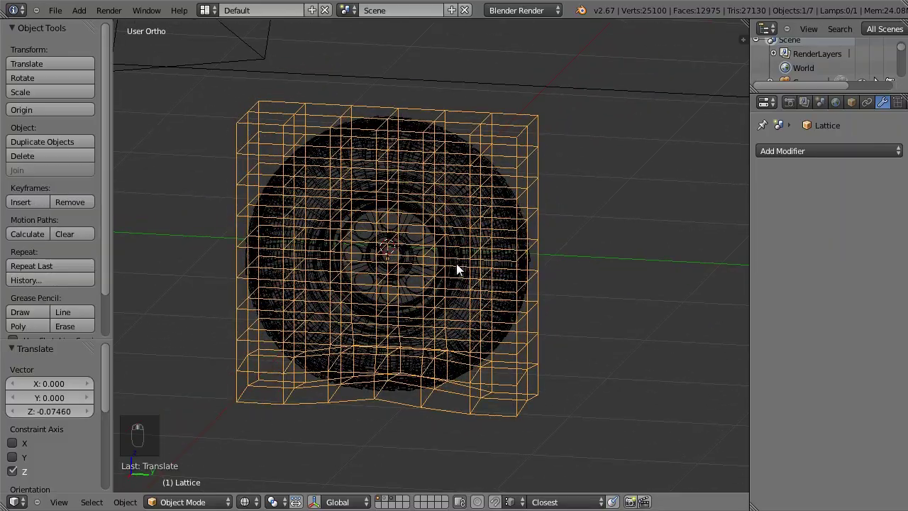
{"action": "key", "text": "g"}
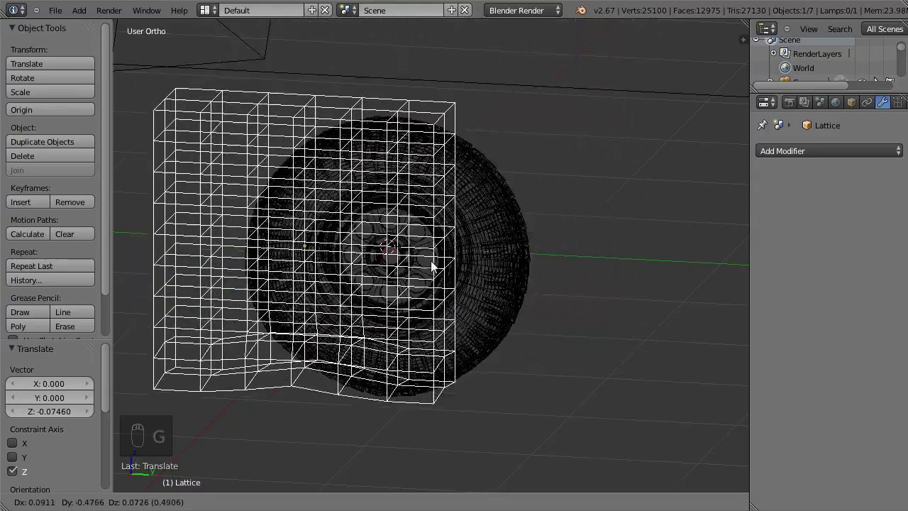
{"action": "right_click", "coordinate": [482, 230]}
- Return the view to solid shading and render the scene with the deformed tyre
{"action": "mouse_move", "coordinate": [605, 208]}
{"action": "middle_mouse_down"}
{"action": "mouse_move", "coordinate": [612, 213]}
{"action": "mouse_move", "coordinate": [539, 204]}
{"action": "middle_mouse_up"}
{"action": "key", "text": "z"}
{"action": "key", "text": "F12"}
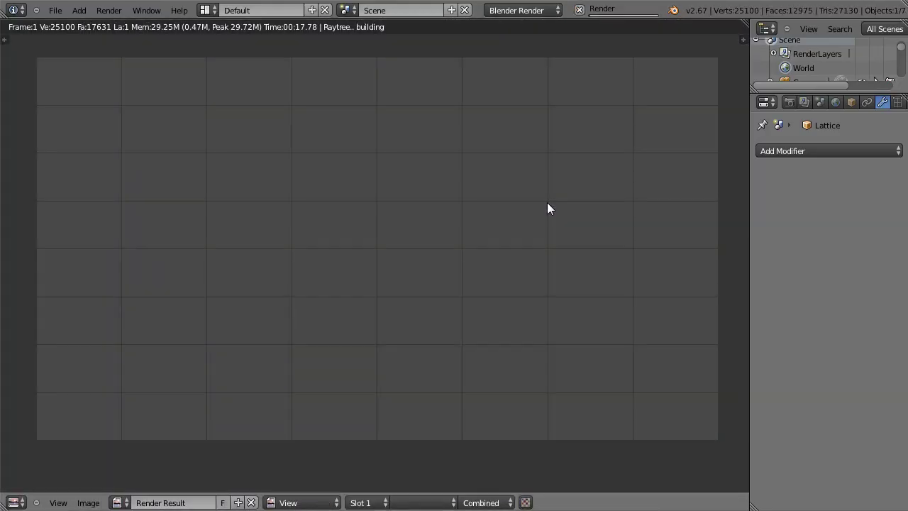